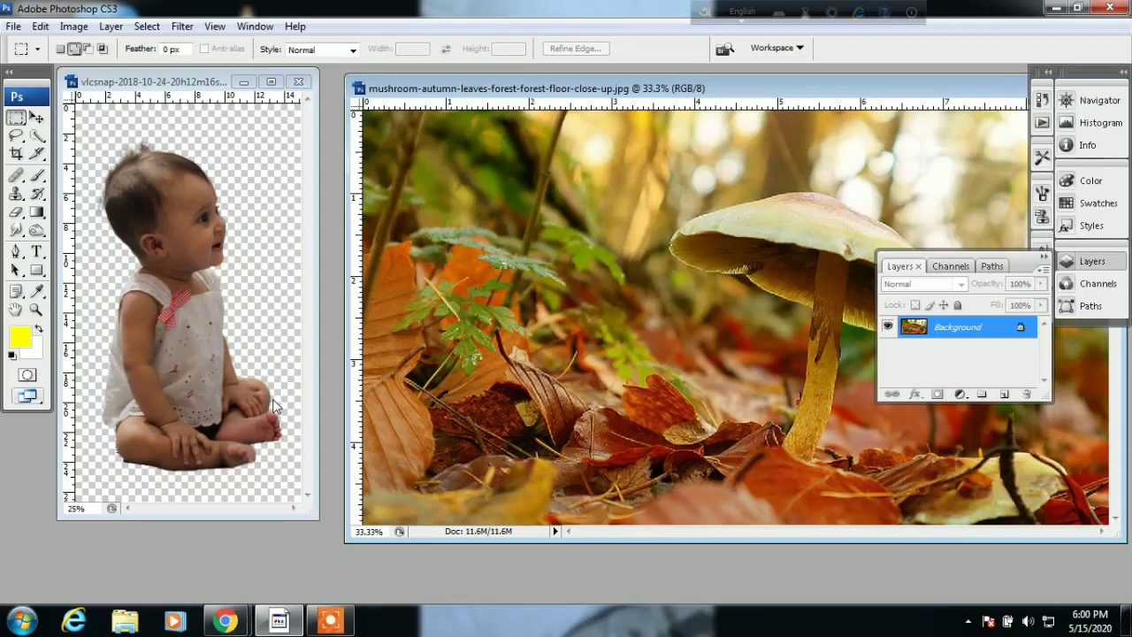
Move the cut-out baby into the mushroom forest photo and maximize that document.
key(v)
right_click(191, 315)
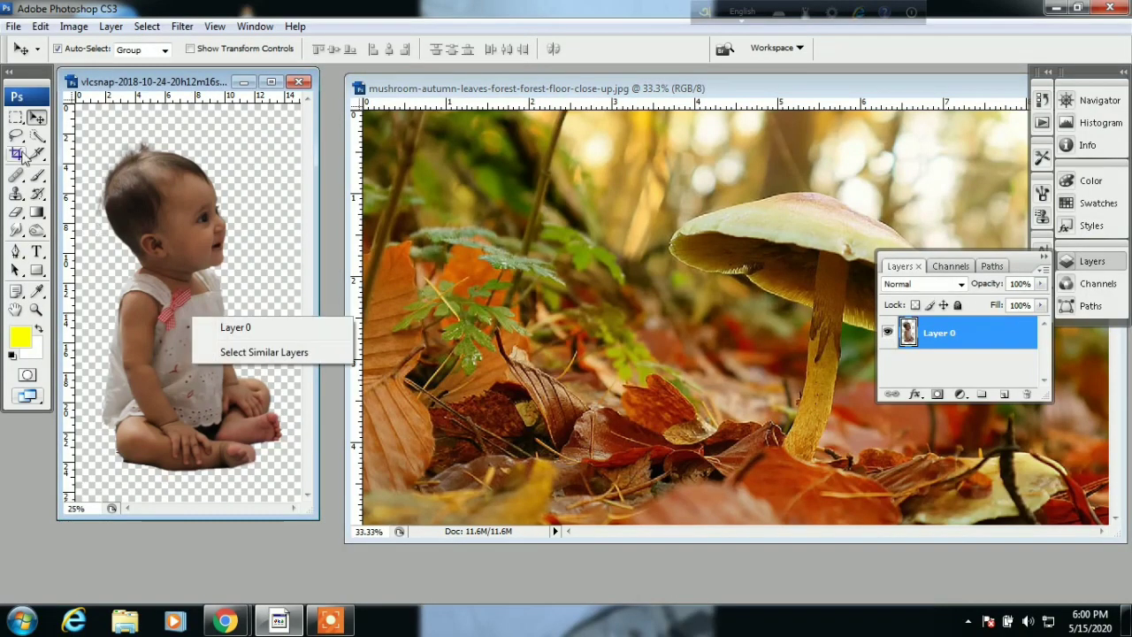
click(35, 126)
mouse_move(157, 224)
mouse_down()
mouse_move(551, 249)
mouse_move(562, 226)
mouse_up()
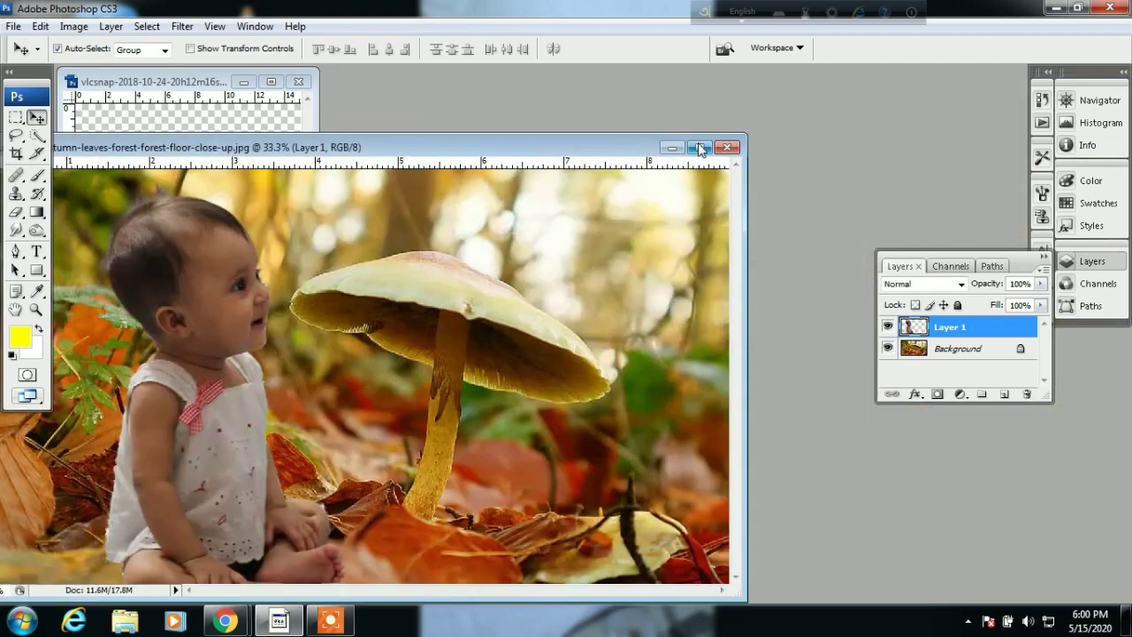
click(698, 144)
drag(411, 328, 422, 316)
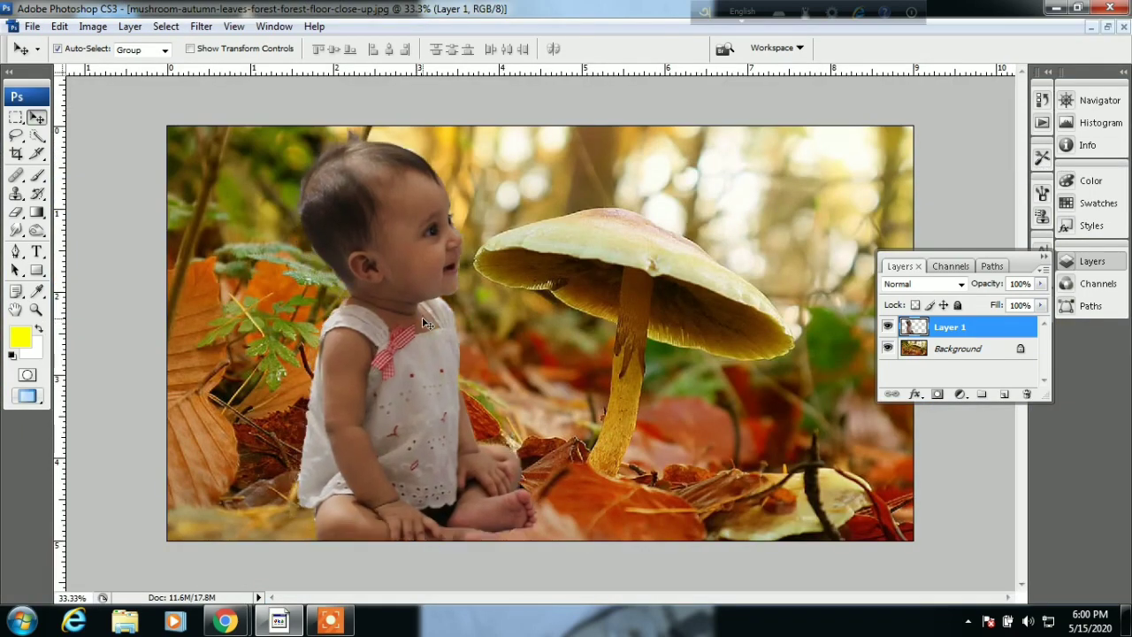
Scale the baby layer down to about 48% and place it beside the mushroom.
key(ctrl+t)
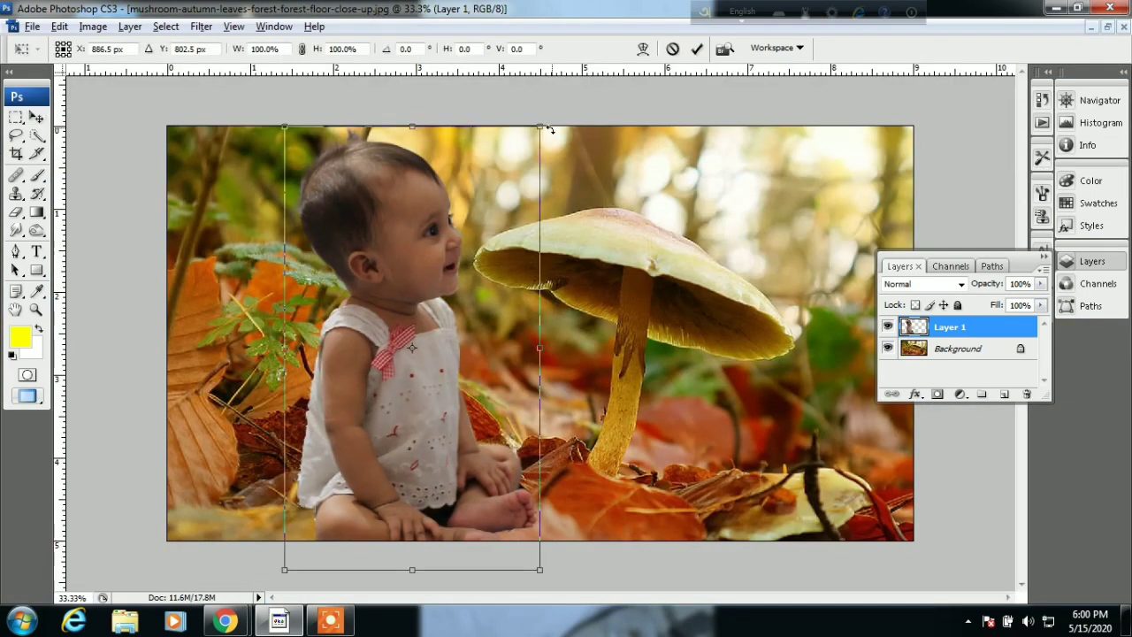
drag(541, 125, 468, 255)
drag(407, 344, 415, 363)
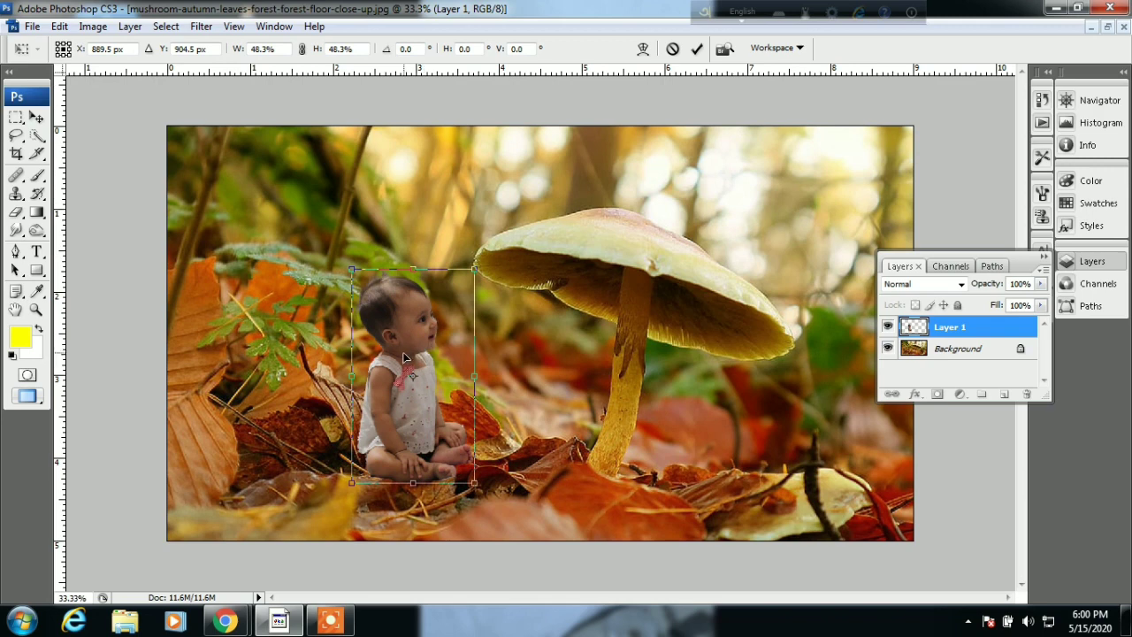
key(Return)
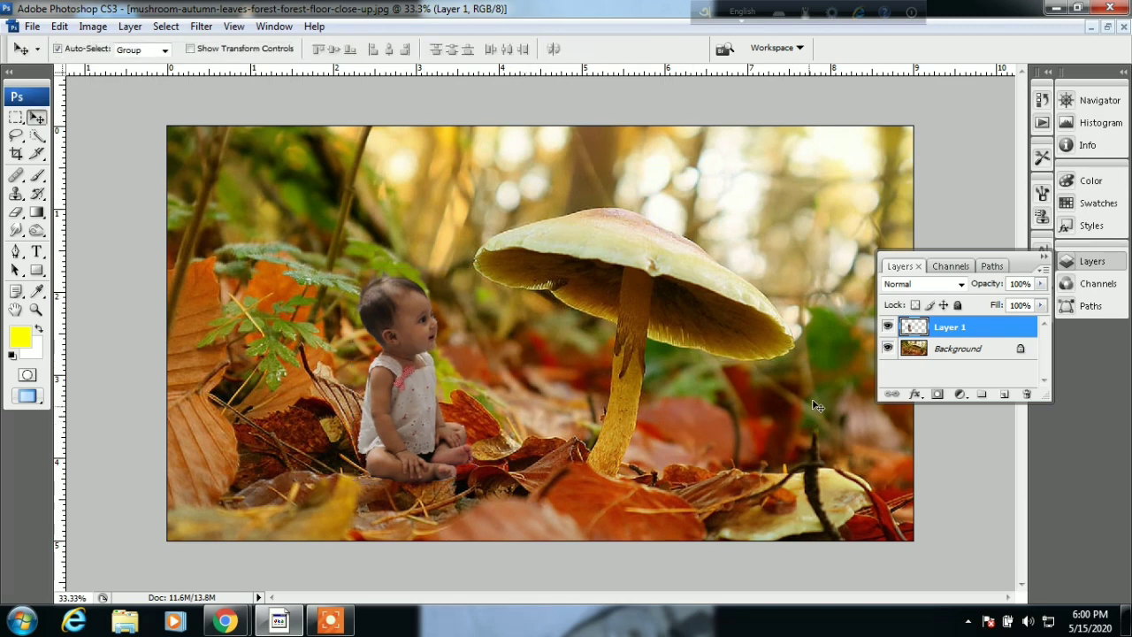
Duplicate the Background layer, delete the extra copy, and convert Layer 1 to a Smart Object.
click(961, 348)
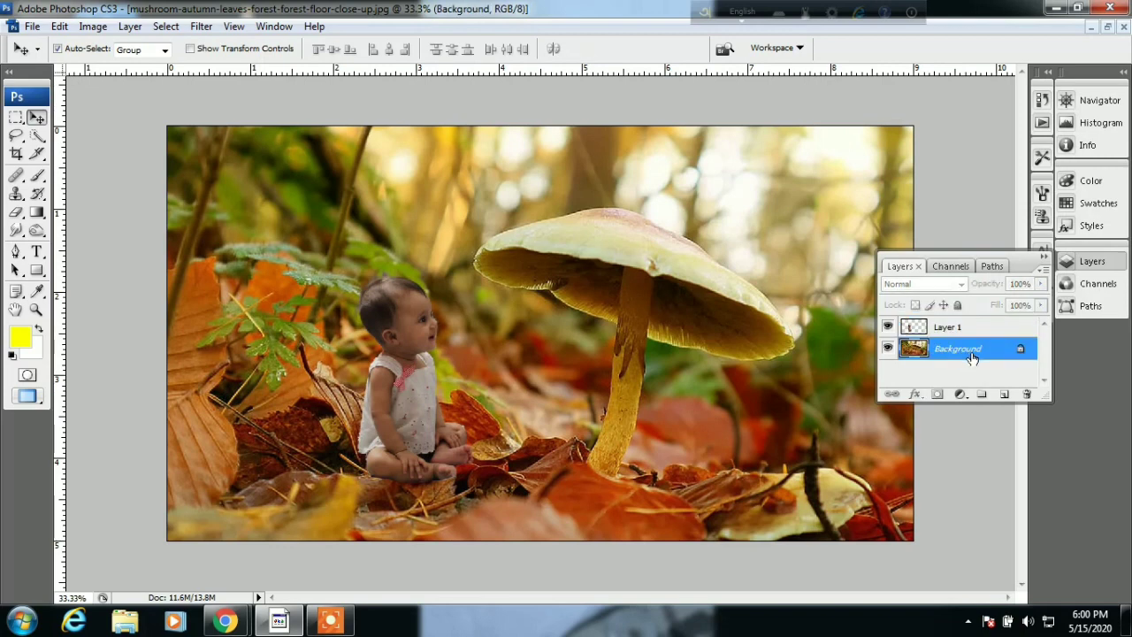
key(ctrl+j)
key(ctrl+j)
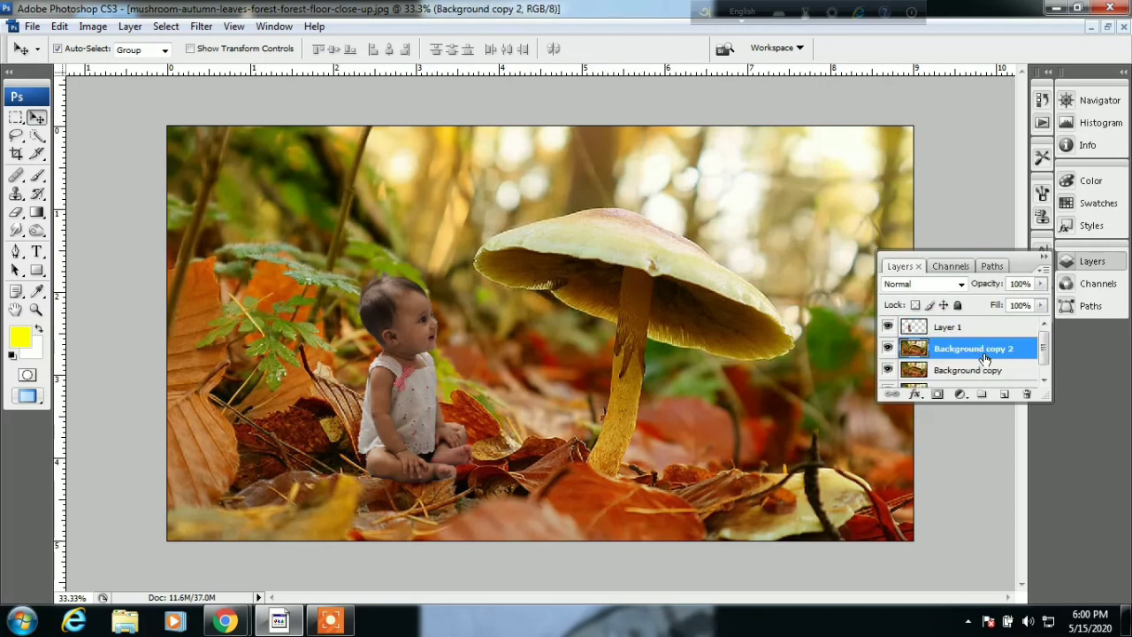
mouse_move(999, 361)
mouse_down()
mouse_move(1044, 397)
mouse_move(1027, 394)
mouse_up()
click(970, 329)
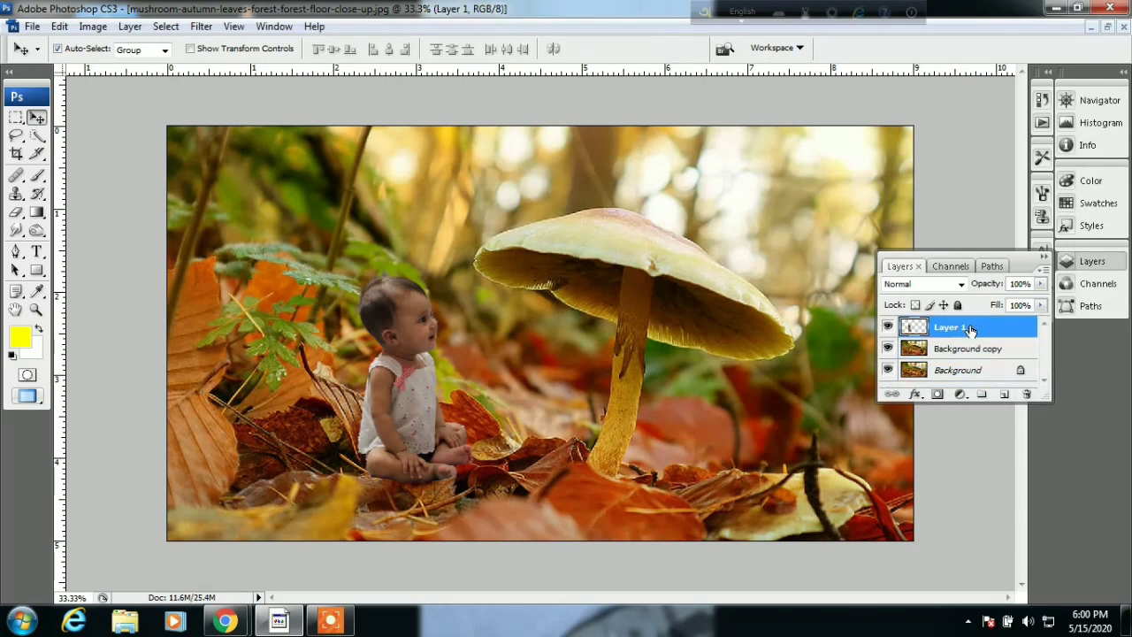
right_click(969, 329)
click(849, 315)
Add a pure black (000000) Solid Color fill layer covering the whole scene.
click(961, 394)
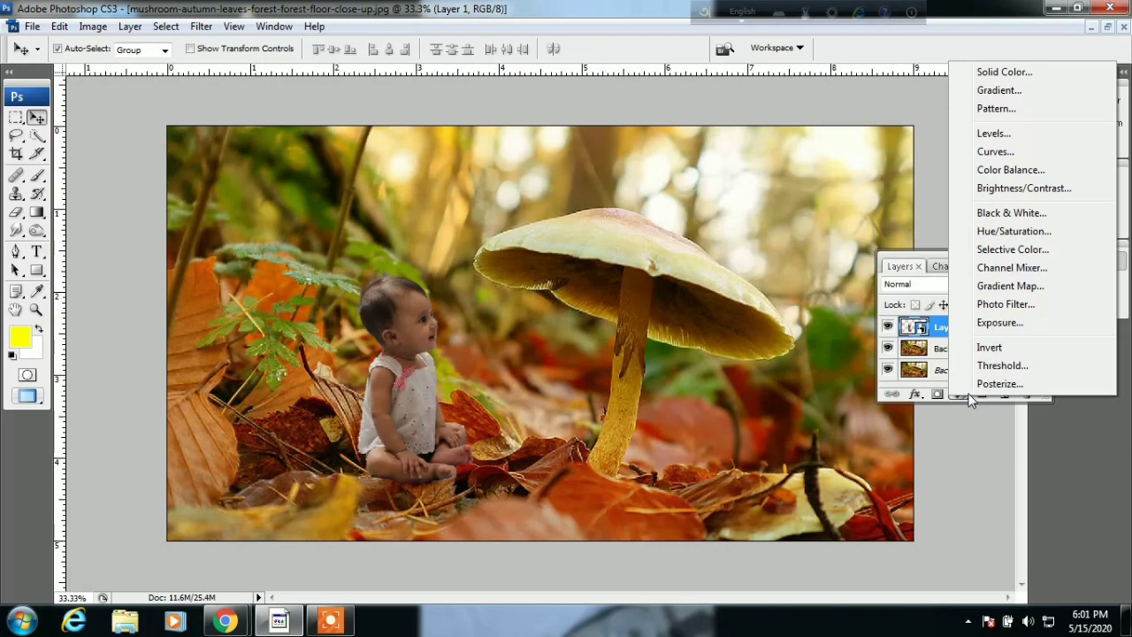
click(1008, 73)
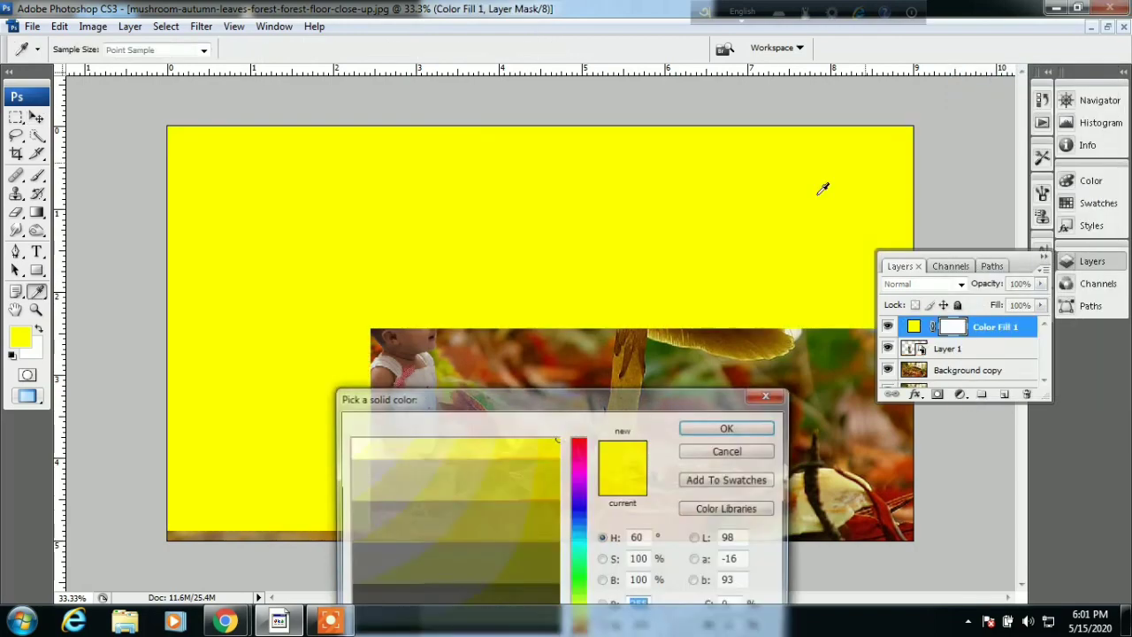
drag(608, 405, 695, 167)
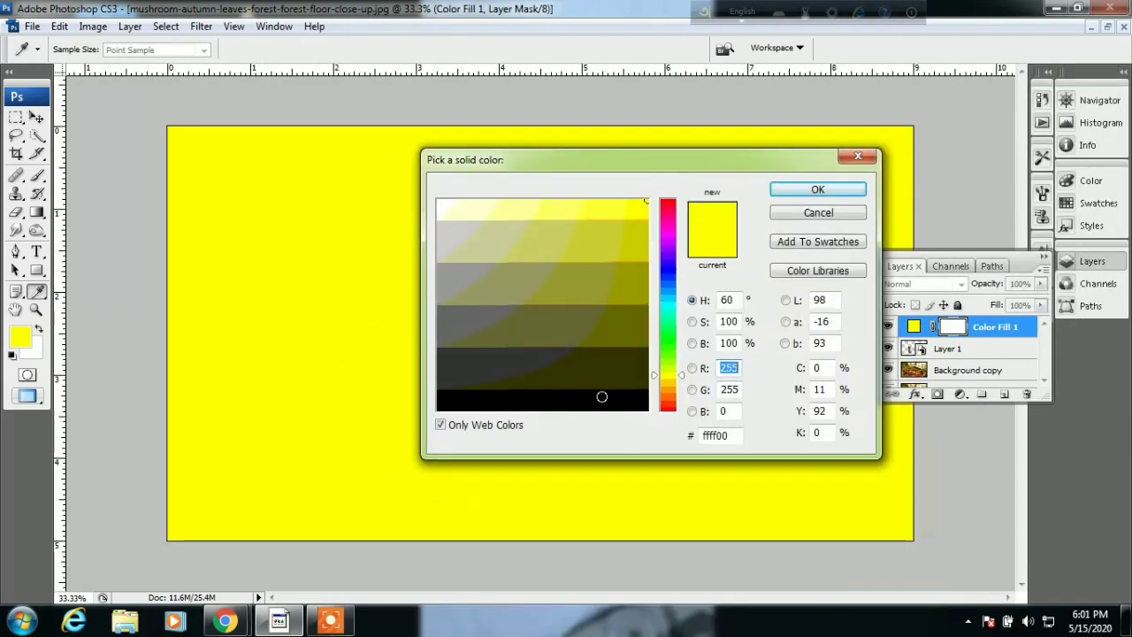
click(604, 399)
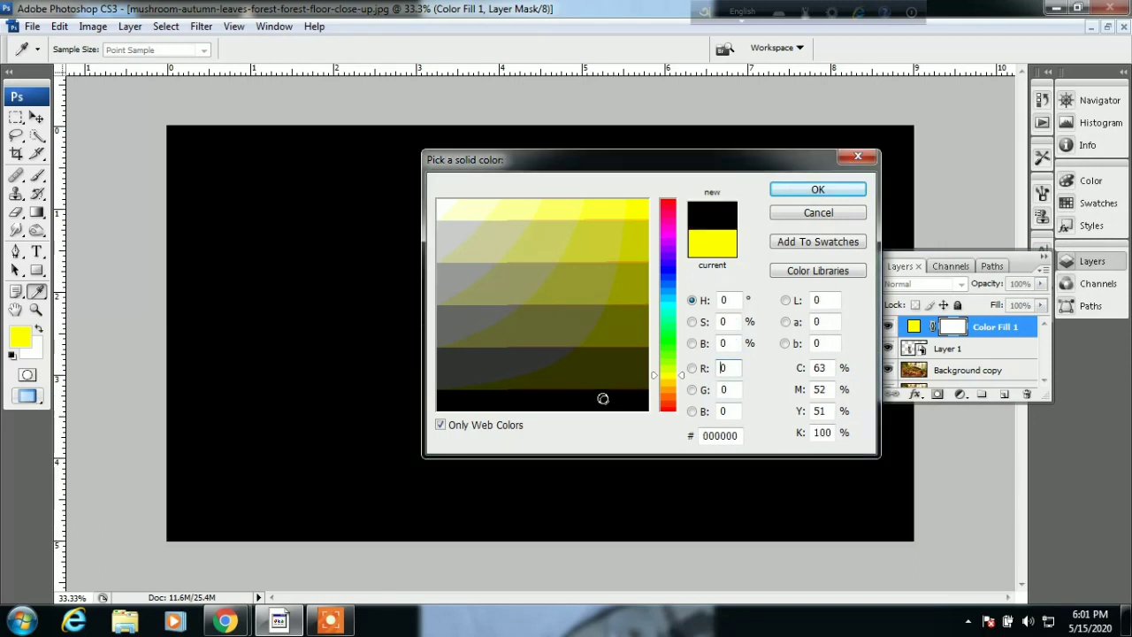
click(804, 192)
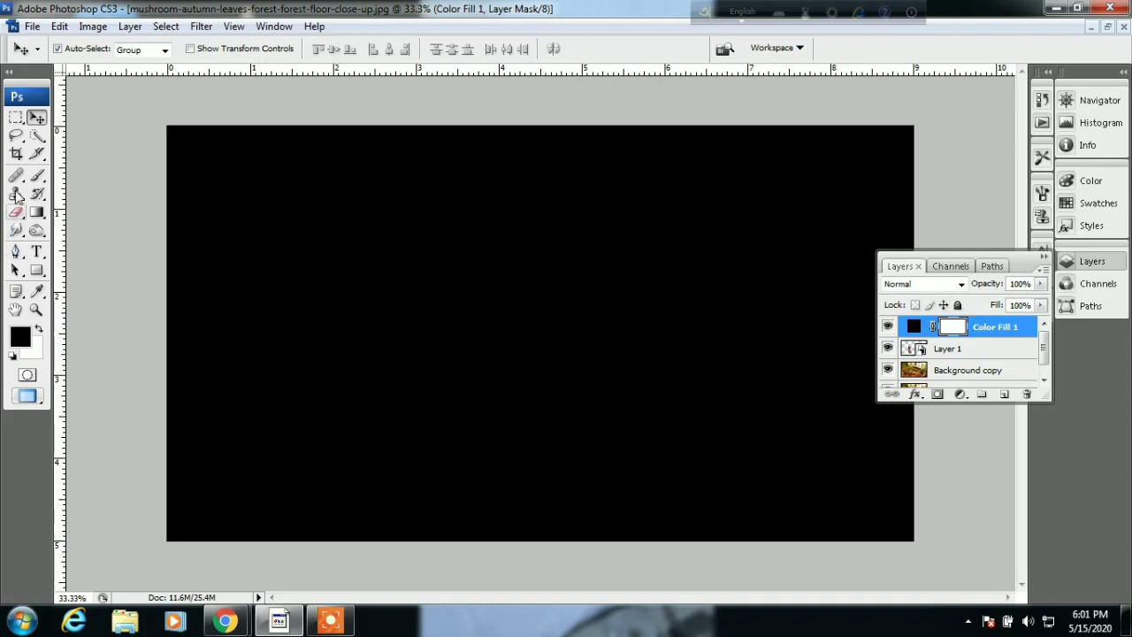
click(37, 175)
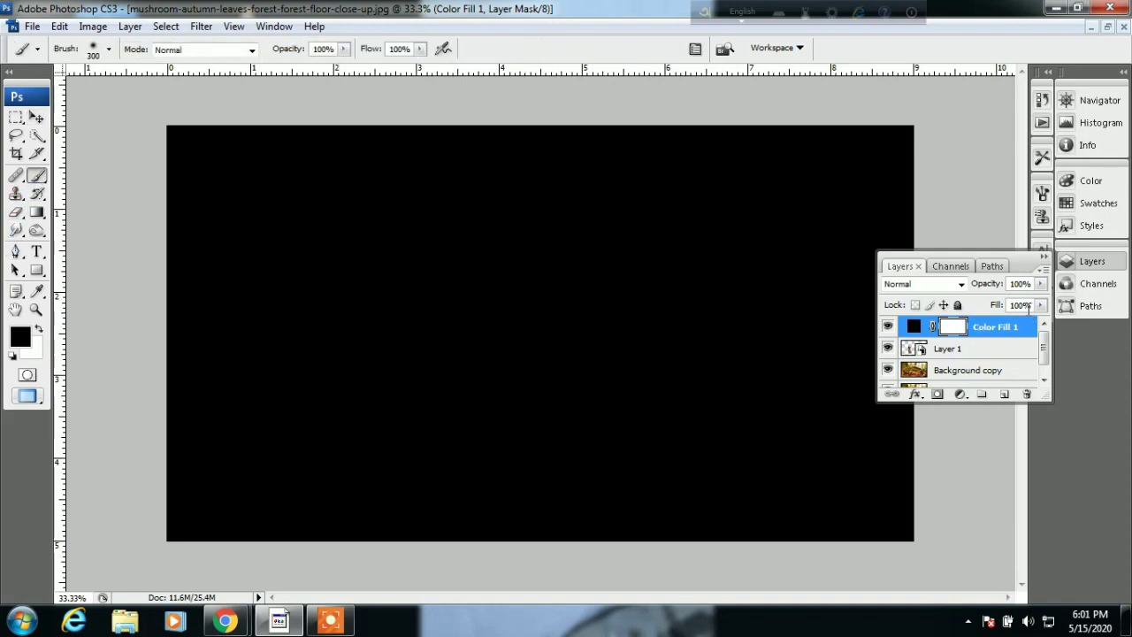
Unmask the black fill over the baby and mushroom, trying 42% fill before restoring 100%.
drag(1039, 306, 992, 320)
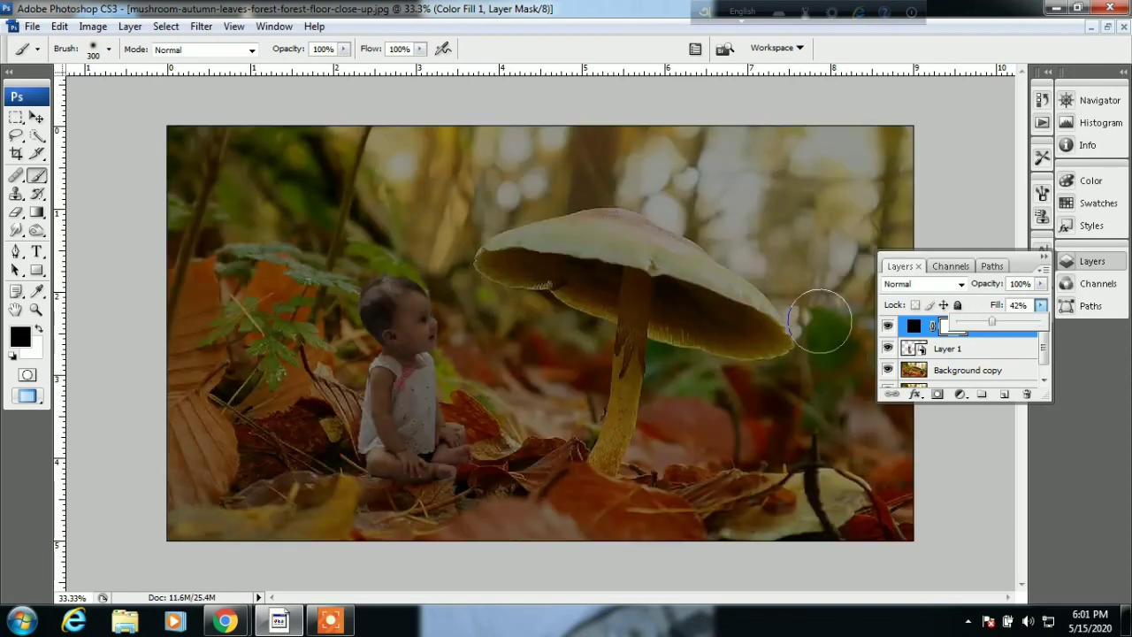
key(bracketright)
key(bracketright)
key(bracketright)
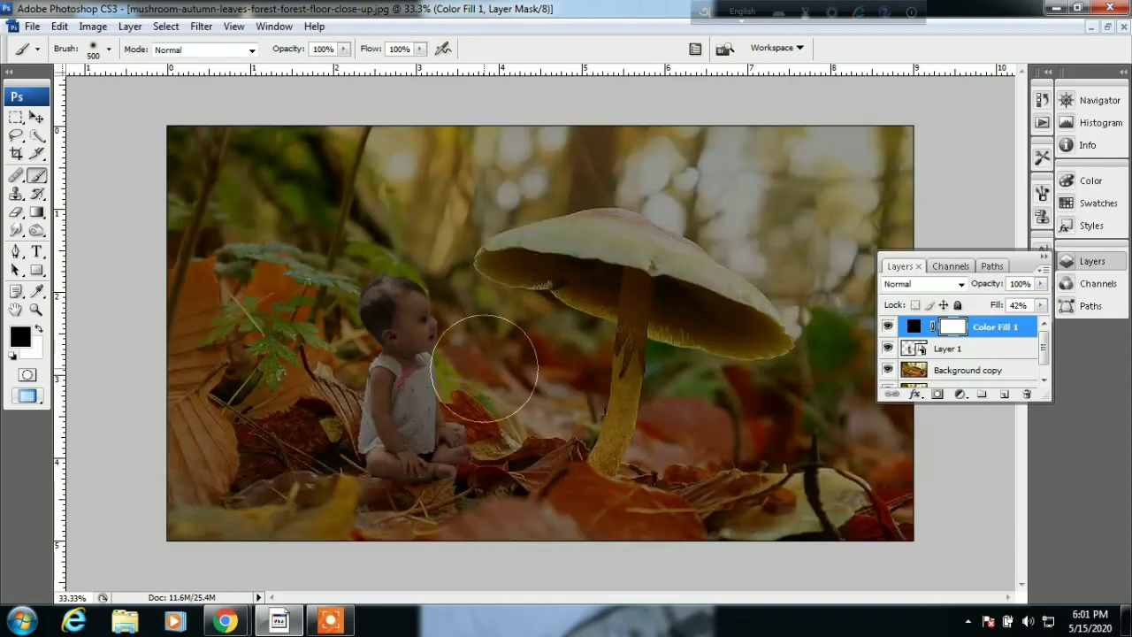
mouse_move(389, 336)
mouse_down()
mouse_move(504, 301)
mouse_move(668, 328)
mouse_up()
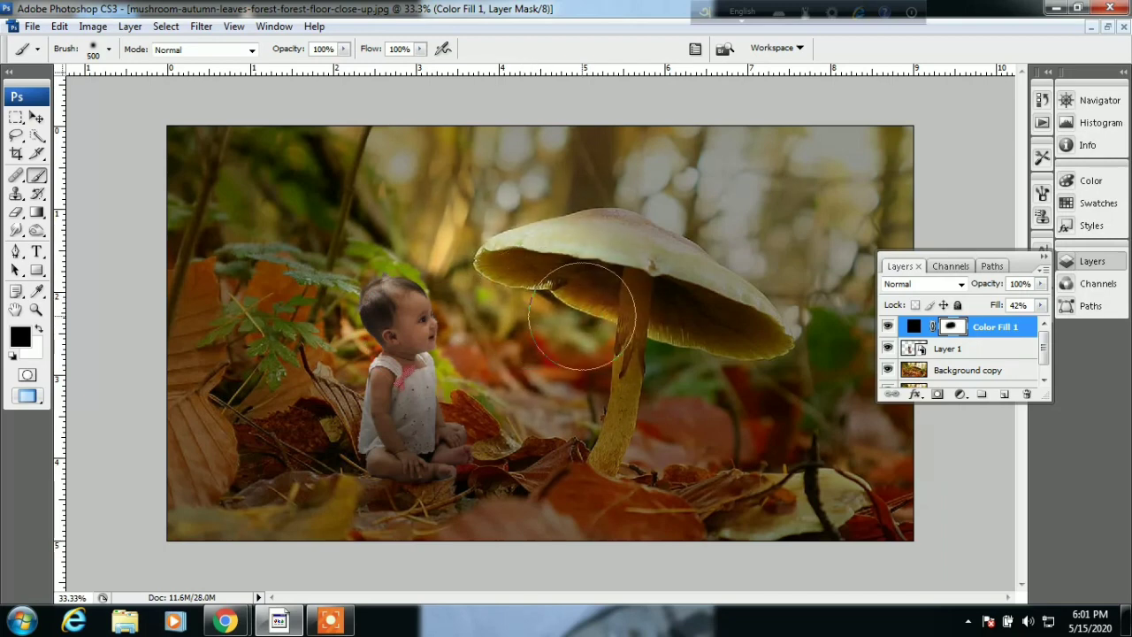
key(bracketleft)
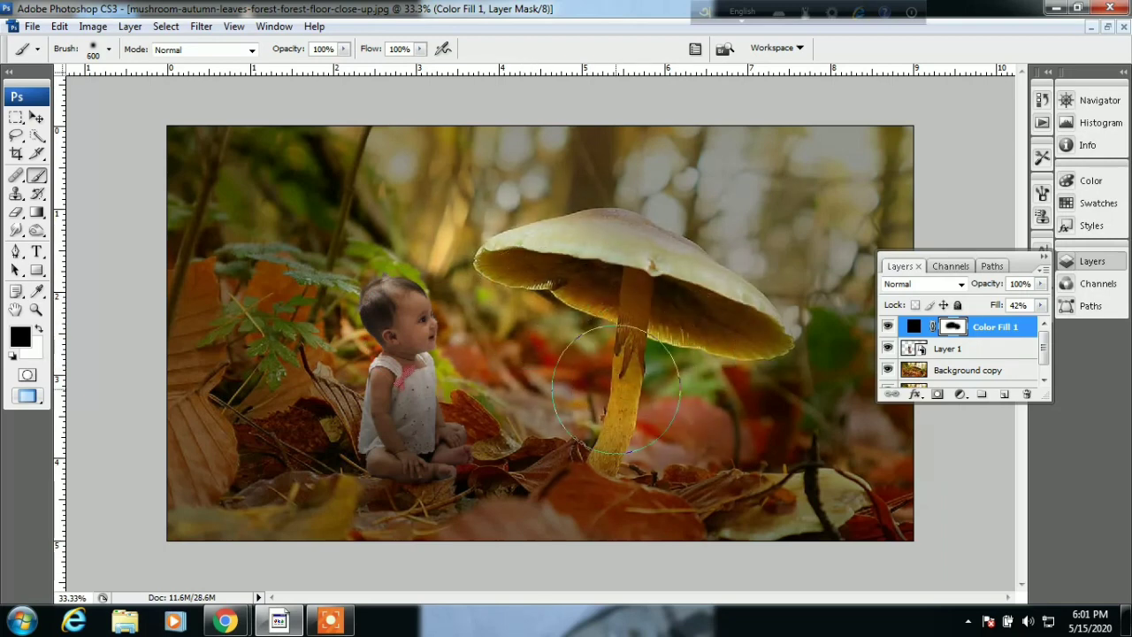
key(bracketright)
mouse_move(668, 328)
mouse_down()
mouse_move(548, 411)
mouse_move(380, 389)
mouse_up()
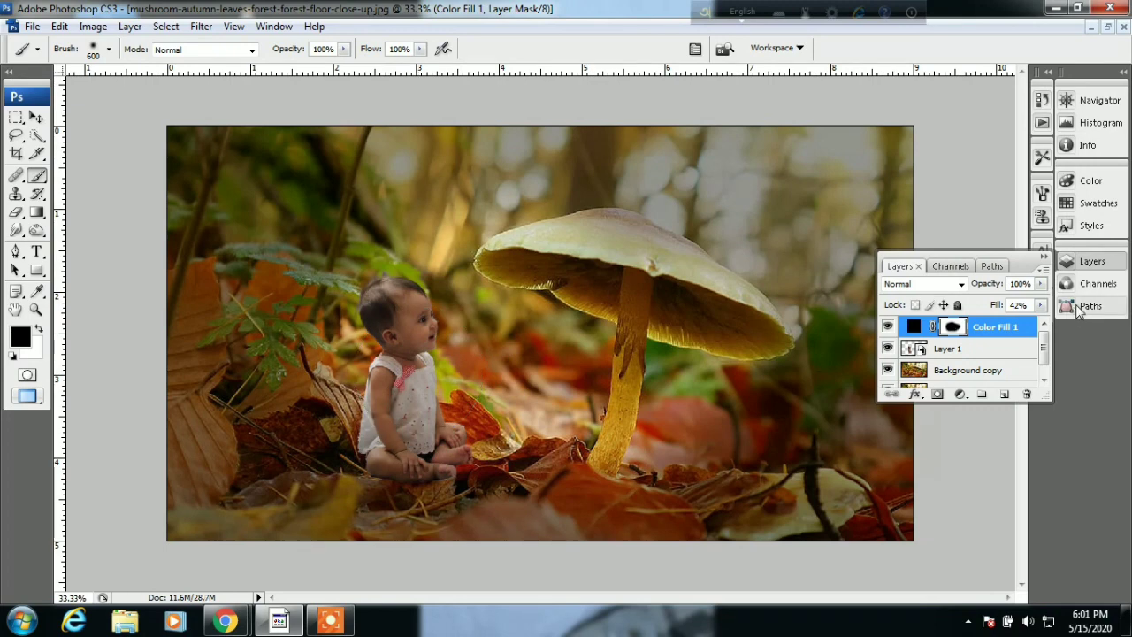
click(1042, 305)
drag(995, 326, 1039, 331)
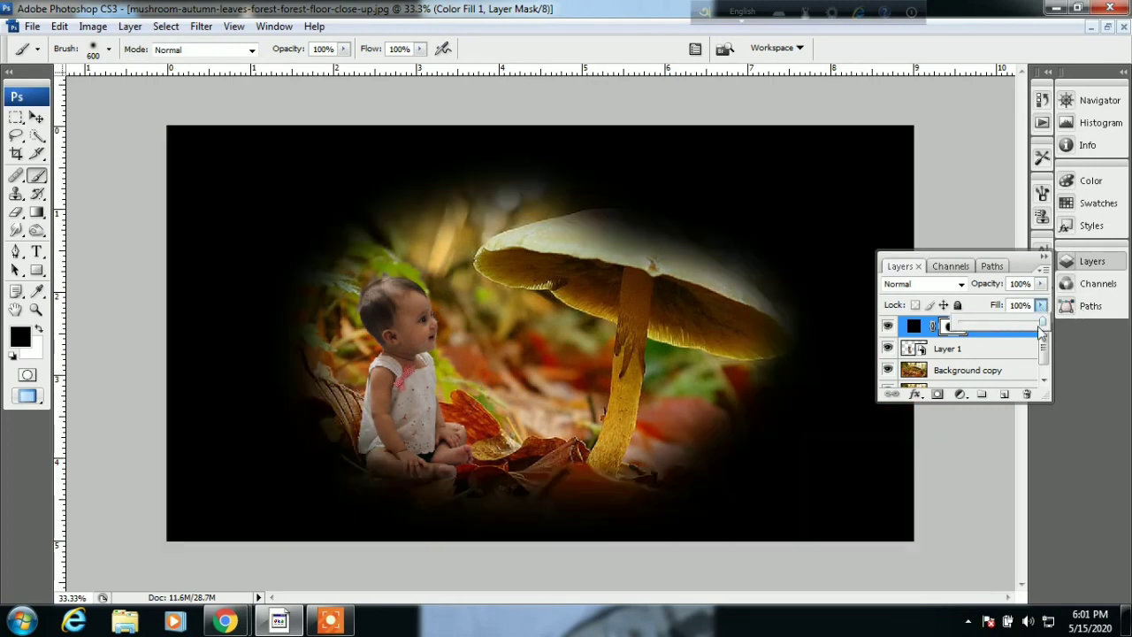
click(664, 332)
Reveal more foliage above the baby with a 900 brush and set the fill to 82%.
key(bracketright)
key(bracketright)
key(bracketright)
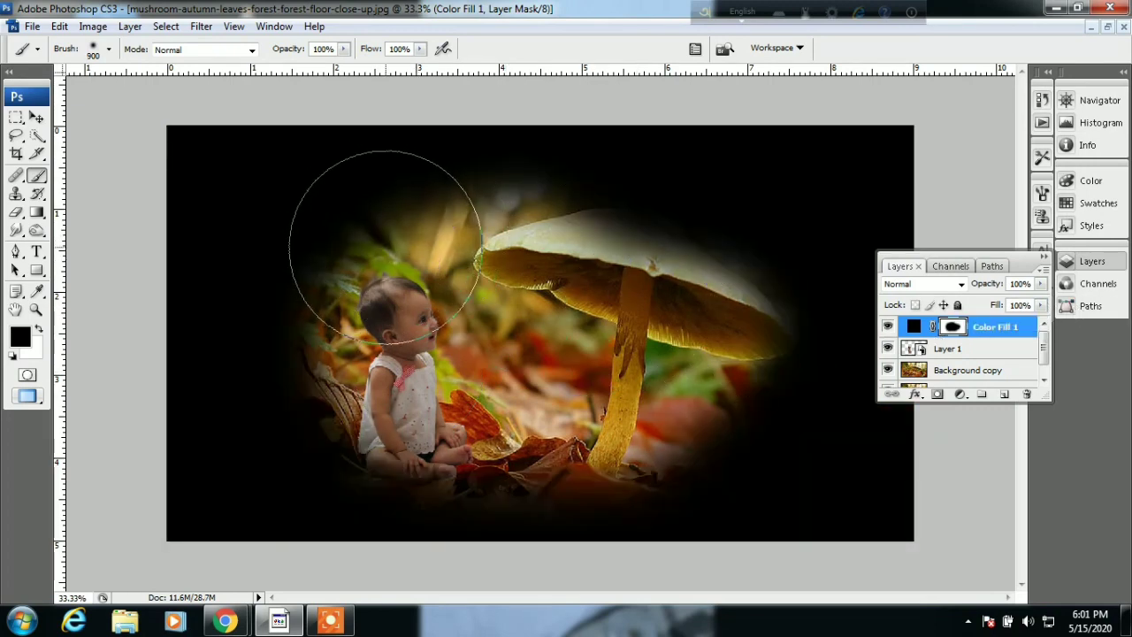
click(385, 247)
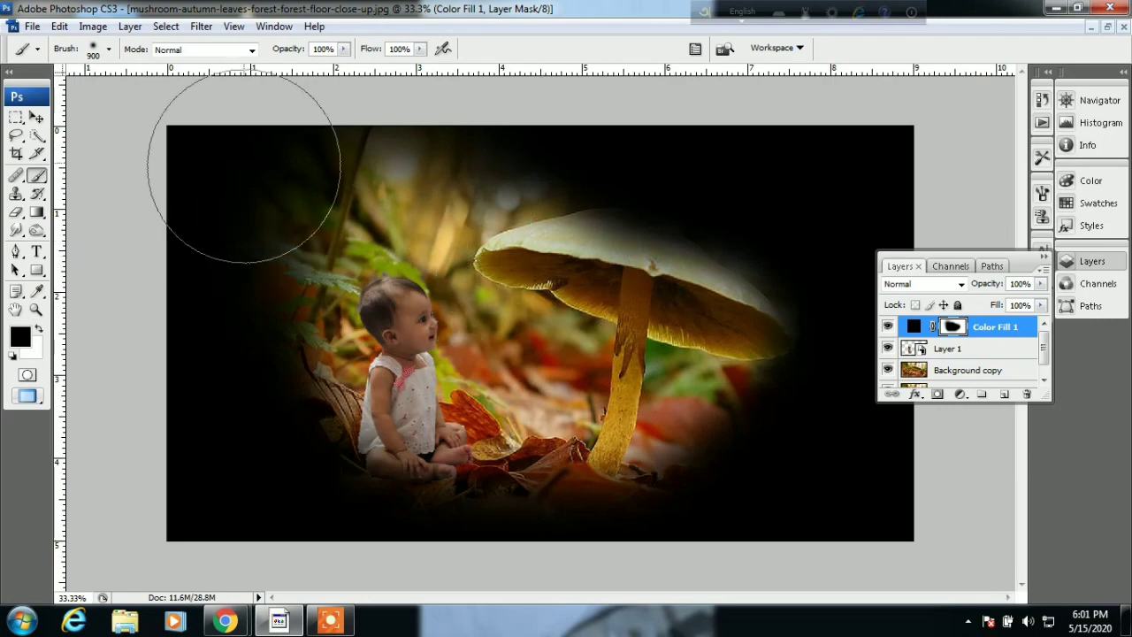
click(1040, 306)
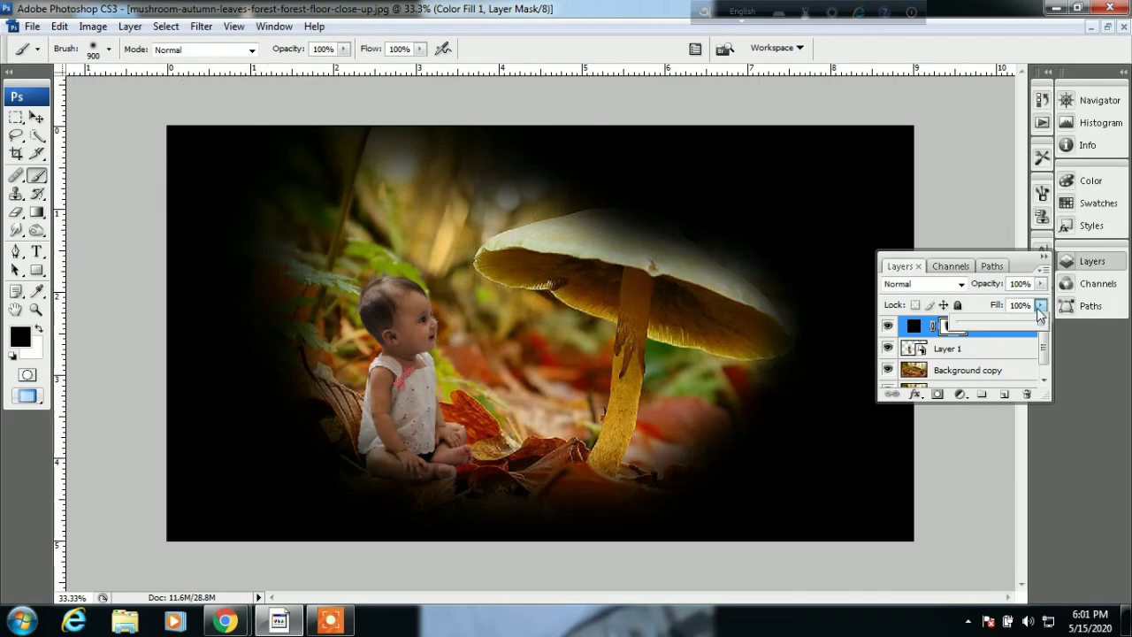
drag(1007, 326, 1027, 324)
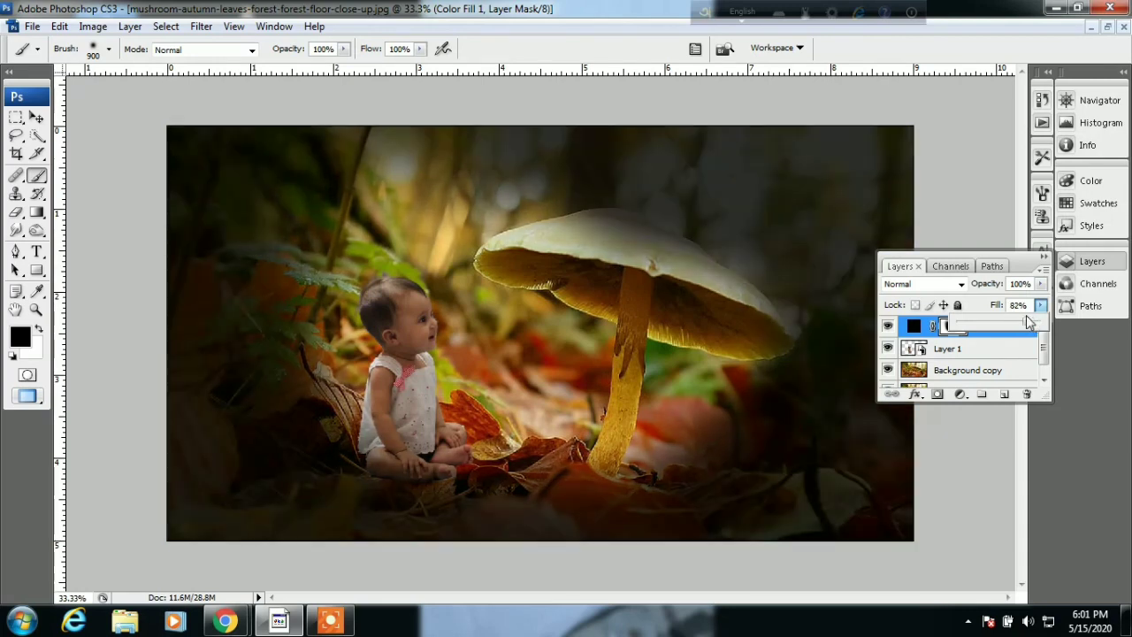
key(bracketright)
click(577, 199)
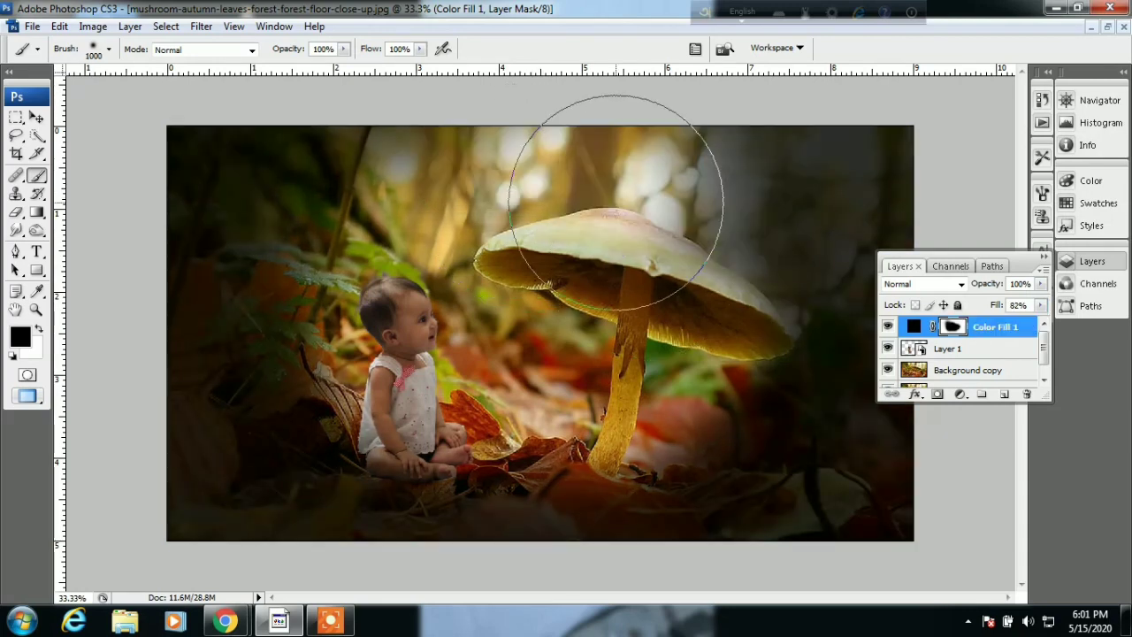
key(ctrl+z)
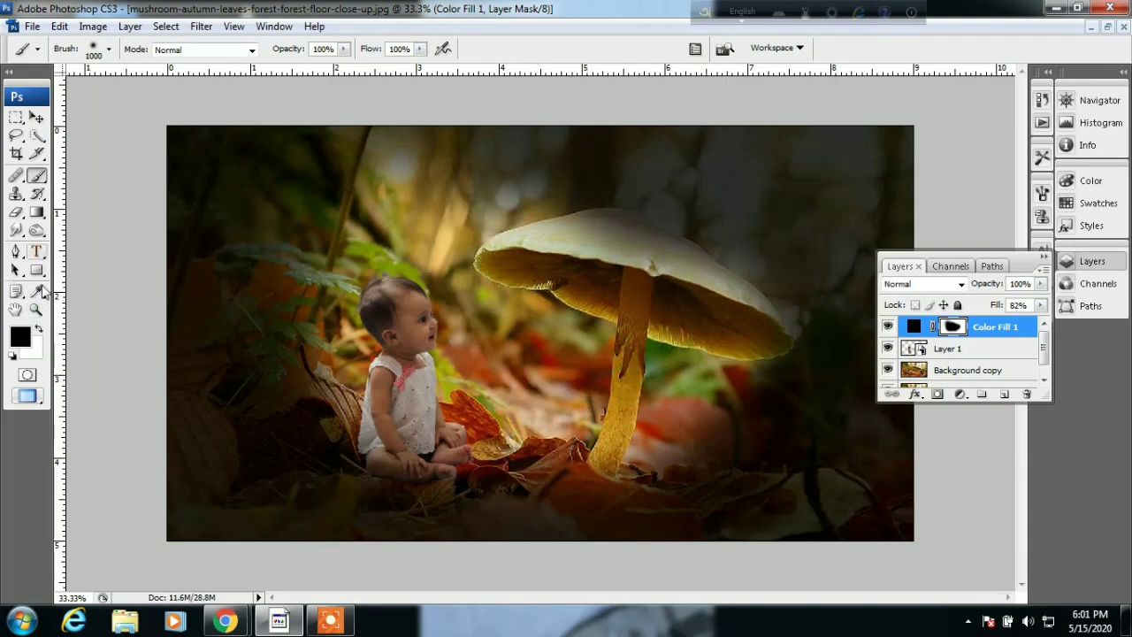
Paint white on the mask to darken the mushroom cap top, its left side and above the baby.
click(39, 328)
key(bracketleft)
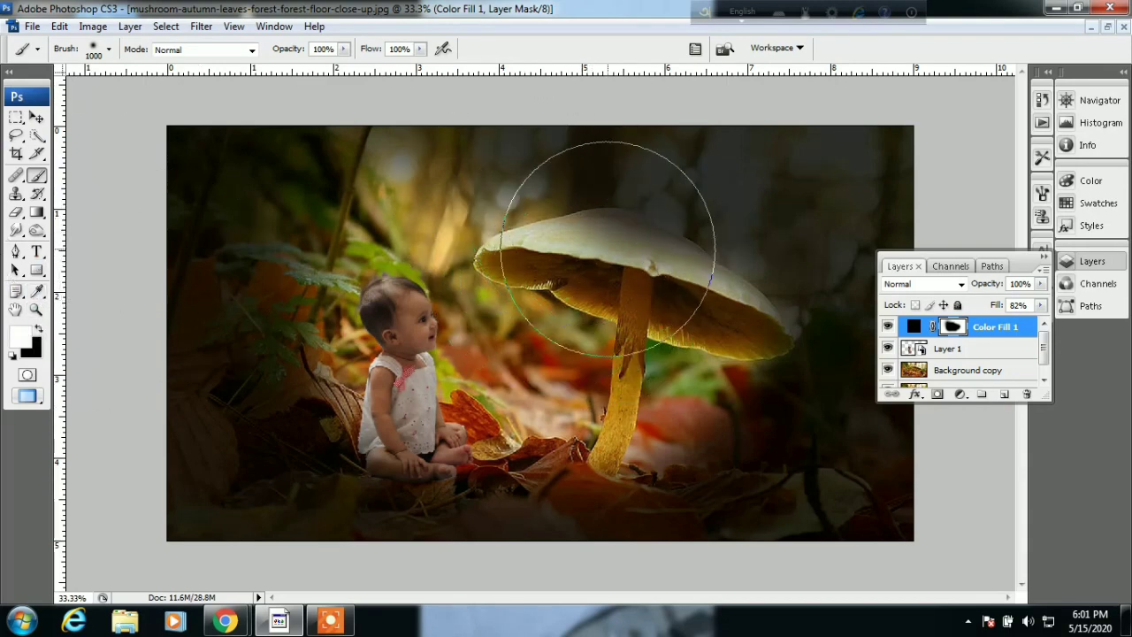
key(bracketleft)
key(bracketleft)
key(bracketleft)
mouse_move(650, 256)
mouse_down()
mouse_move(598, 229)
mouse_move(657, 245)
mouse_move(761, 301)
mouse_up()
key(bracketright)
drag(563, 225, 468, 236)
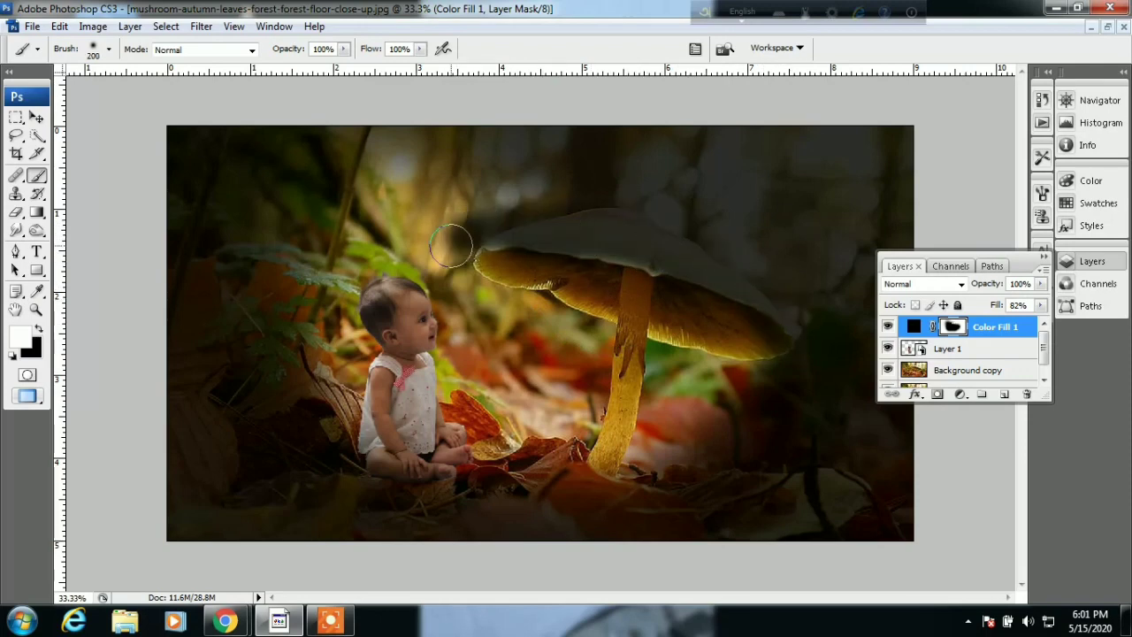
key(bracketright)
key(bracketright)
key(bracketright)
mouse_move(490, 173)
mouse_down()
mouse_move(398, 204)
mouse_move(328, 190)
mouse_move(370, 211)
mouse_up()
mouse_move(436, 241)
mouse_down()
mouse_move(315, 240)
mouse_move(277, 258)
mouse_move(304, 288)
mouse_move(306, 364)
mouse_up()
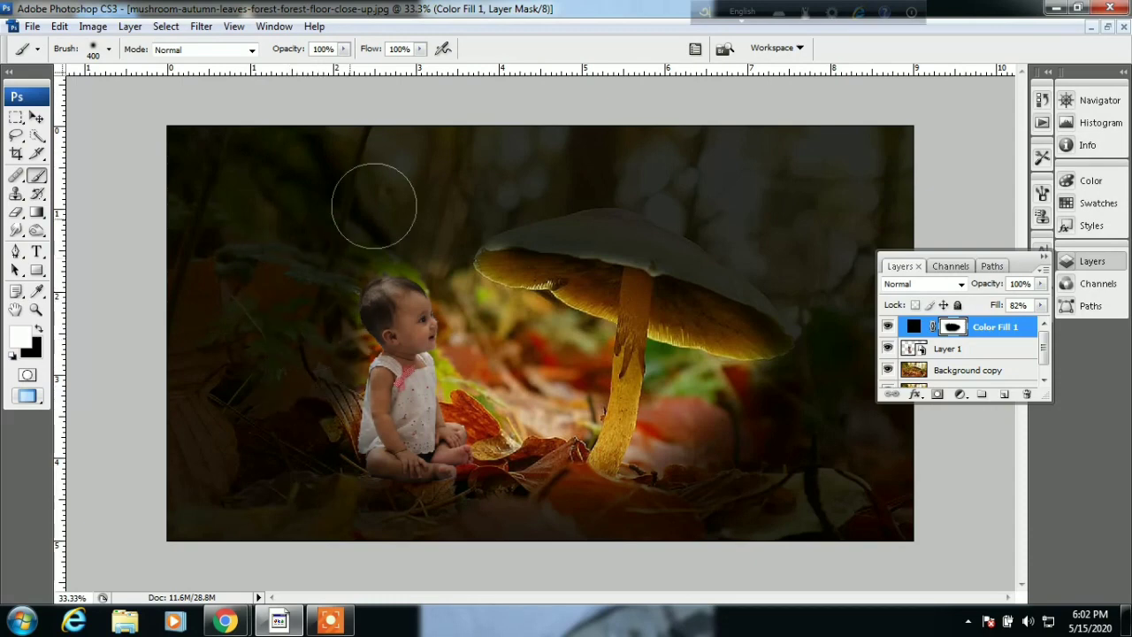
key(bracketright)
key(bracketright)
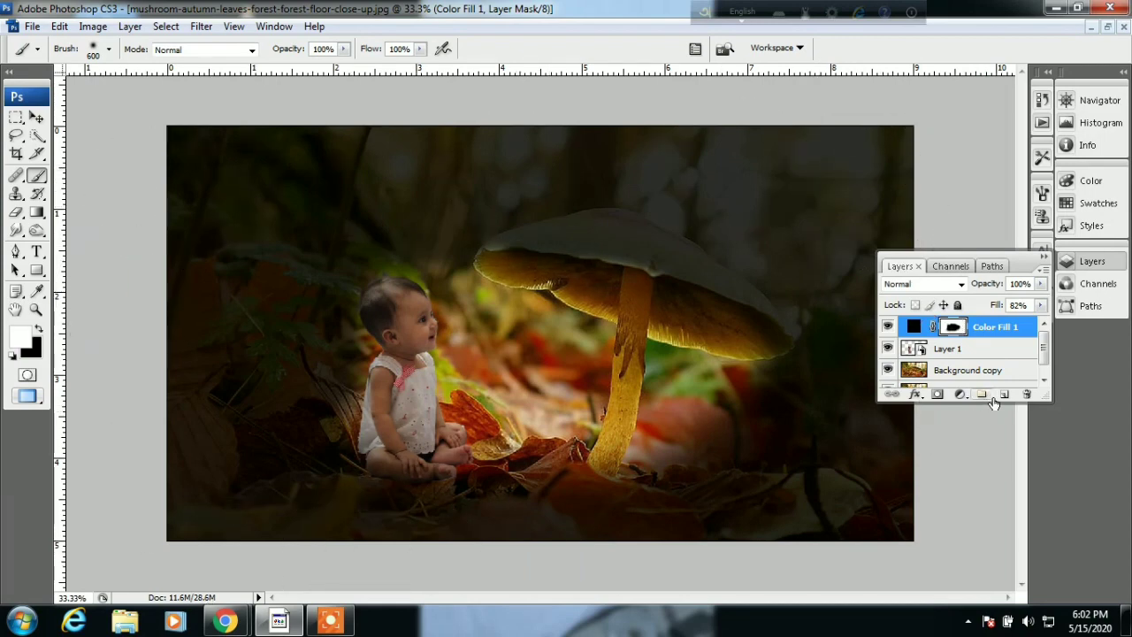
Add a second black Solid Color fill layer and reveal the photo's centre through its mask.
click(960, 394)
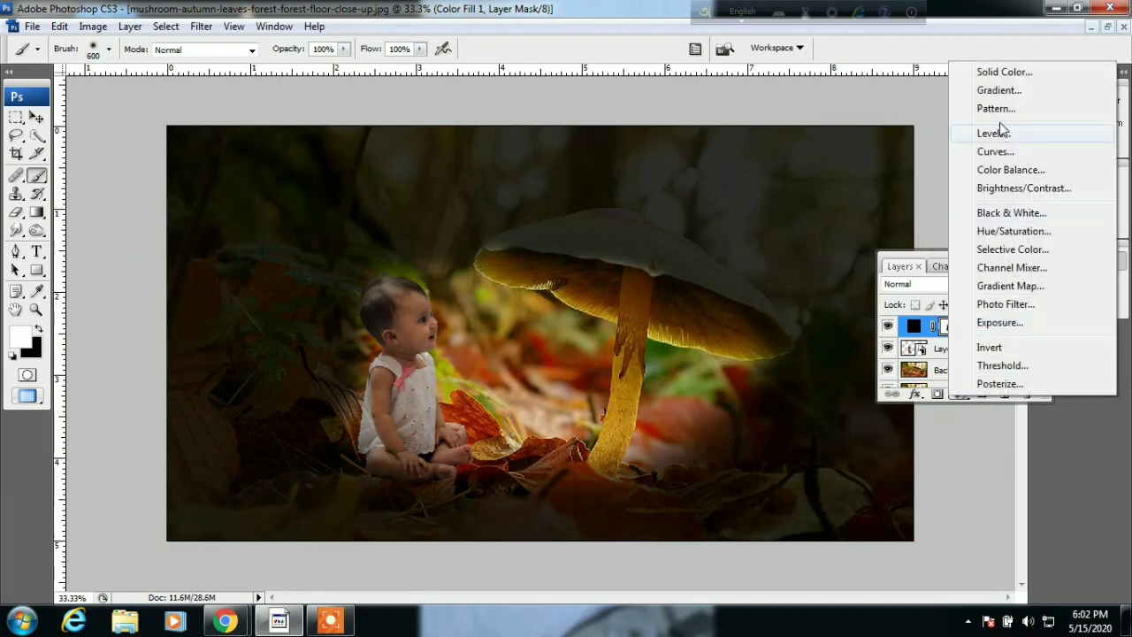
click(1003, 73)
click(589, 404)
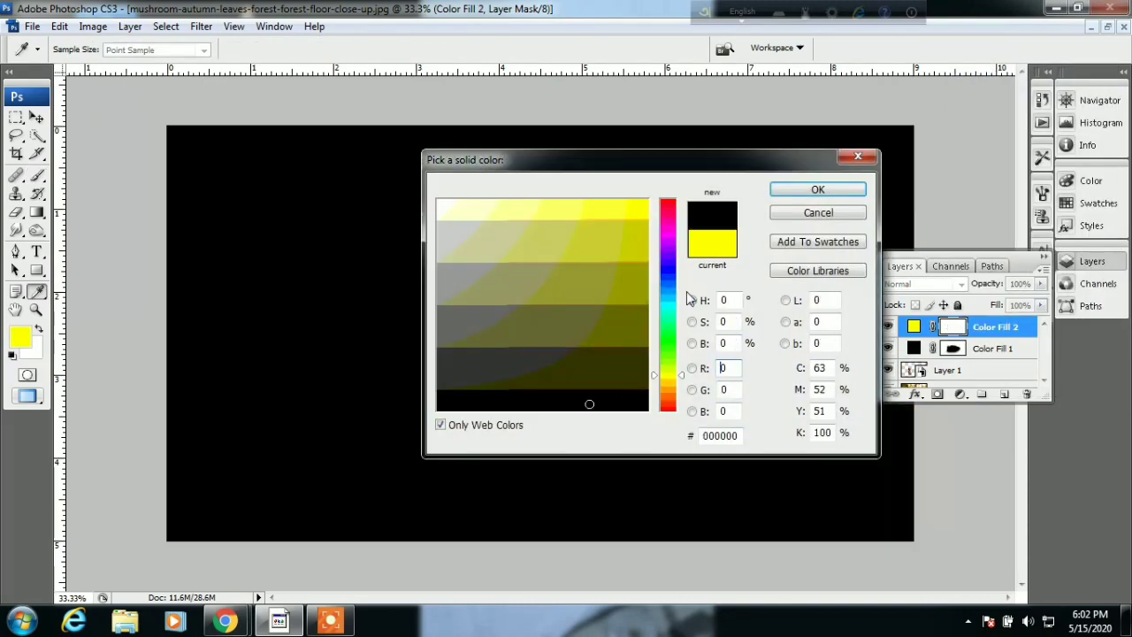
click(821, 191)
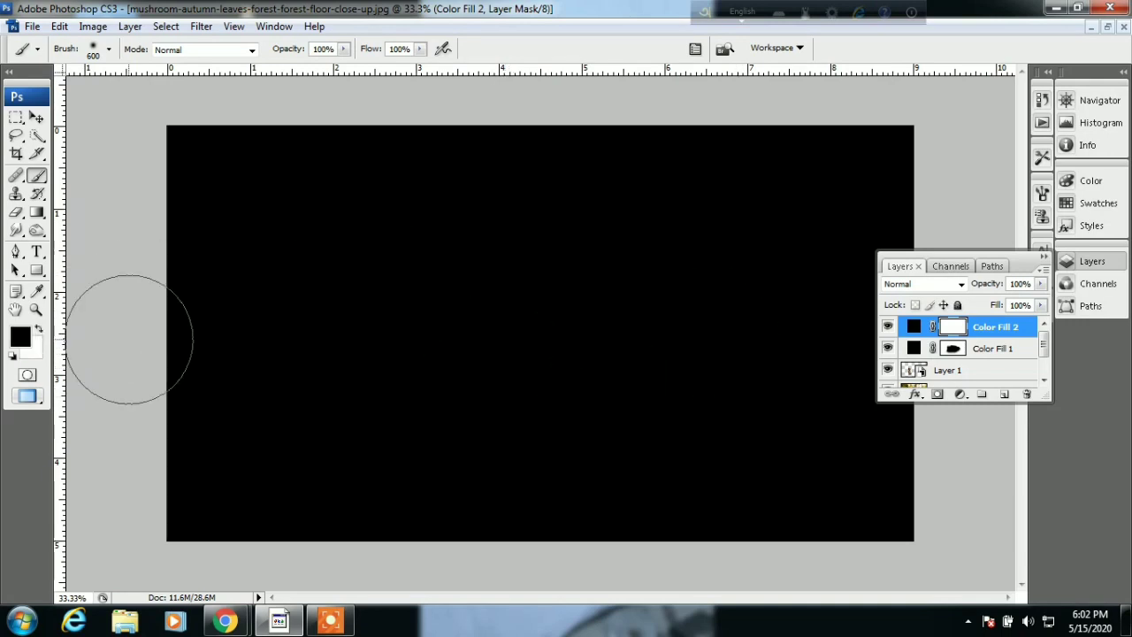
mouse_move(557, 322)
mouse_down()
mouse_move(538, 374)
mouse_move(512, 323)
mouse_move(613, 331)
mouse_move(645, 354)
mouse_move(681, 341)
mouse_move(631, 328)
mouse_move(547, 408)
mouse_move(462, 392)
mouse_move(430, 399)
mouse_move(424, 366)
mouse_move(445, 358)
mouse_move(404, 341)
mouse_move(455, 328)
mouse_move(416, 328)
mouse_move(469, 347)
mouse_move(442, 371)
mouse_move(378, 353)
mouse_move(366, 303)
mouse_move(437, 305)
mouse_move(389, 353)
mouse_up()
Choose the 100 px soft round brush from the Brush preset picker.
click(109, 50)
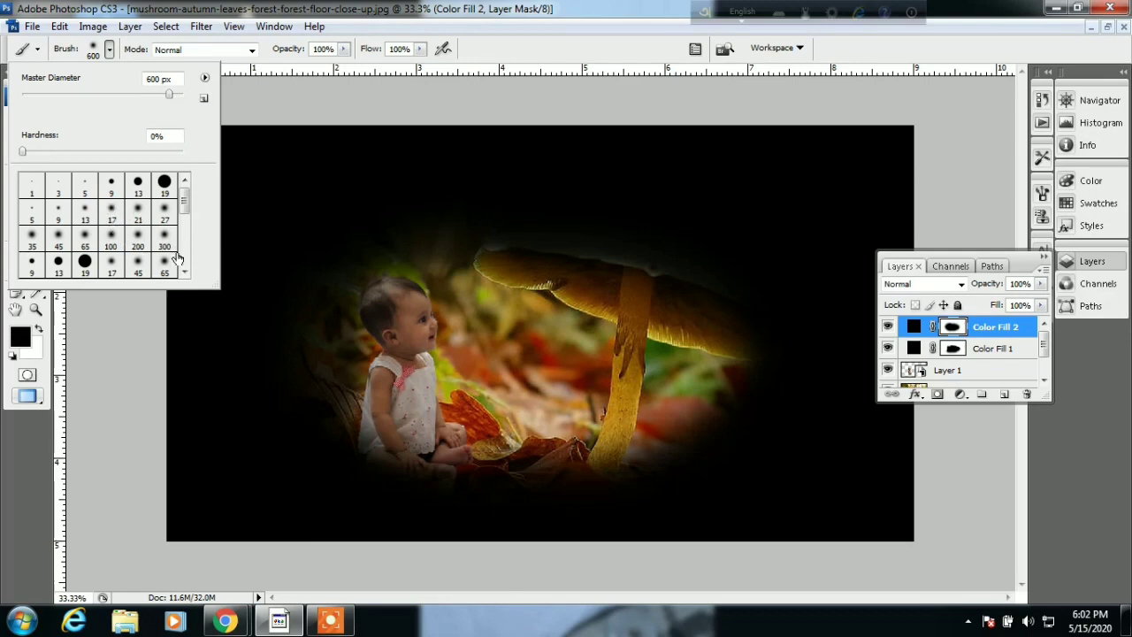
scroll(168, 261, down, 2)
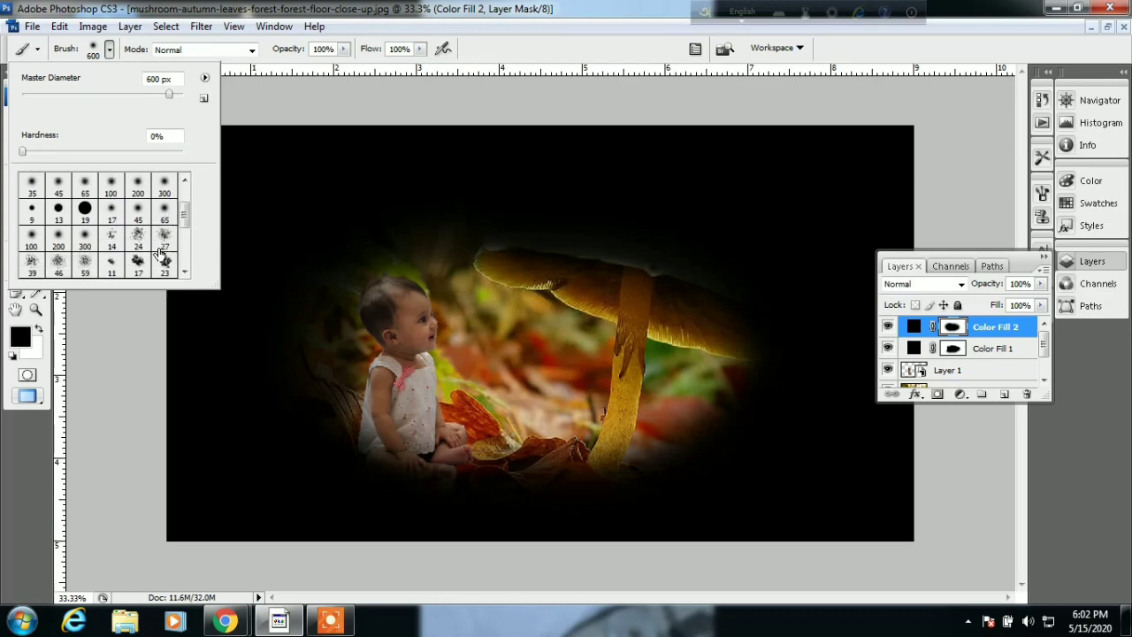
scroll(146, 249, up, 1)
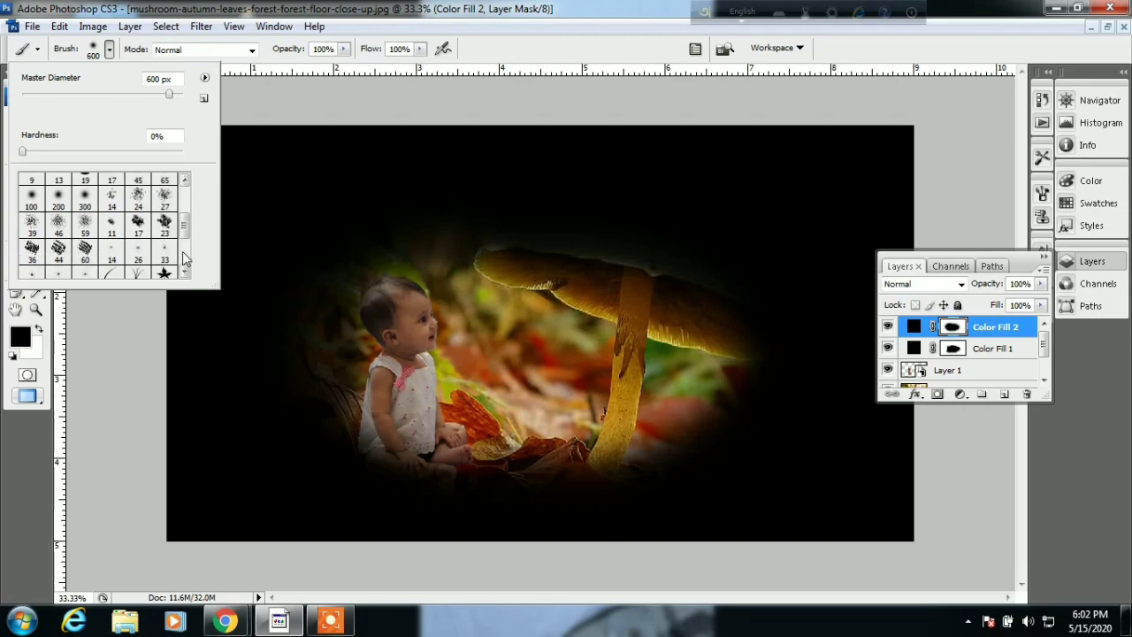
scroll(124, 243, up, 1)
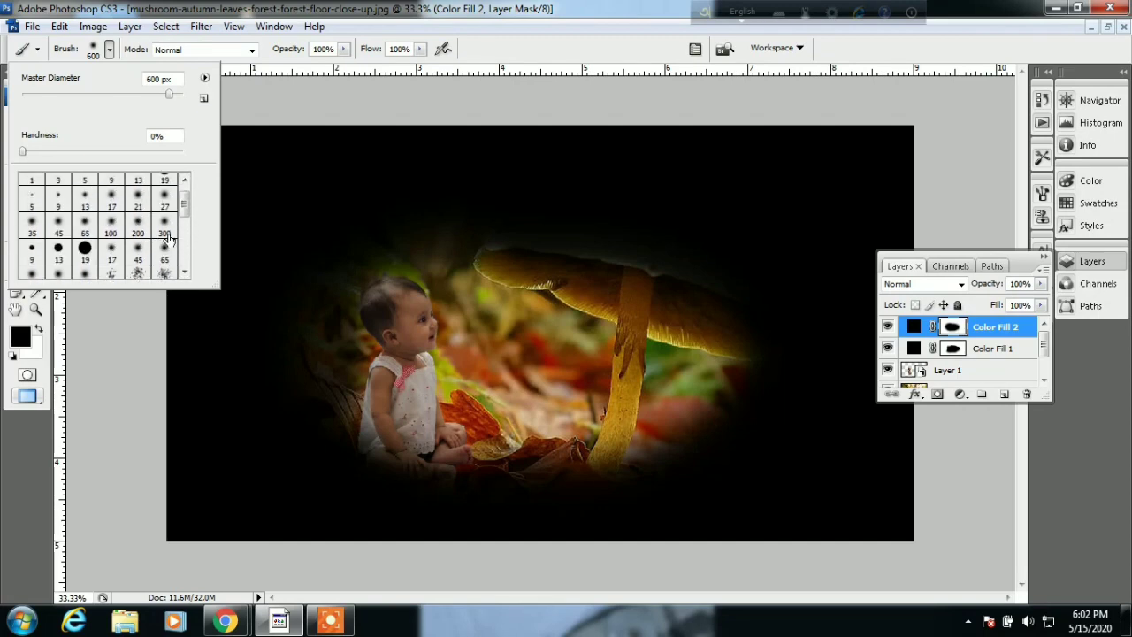
scroll(168, 237, down, 1)
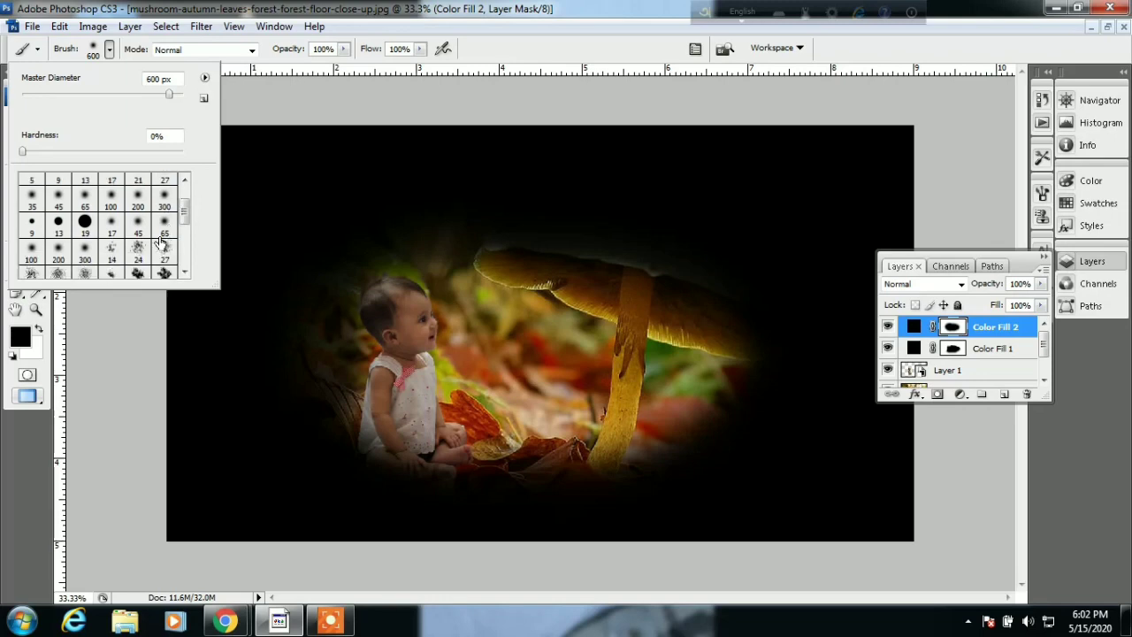
double_click(39, 255)
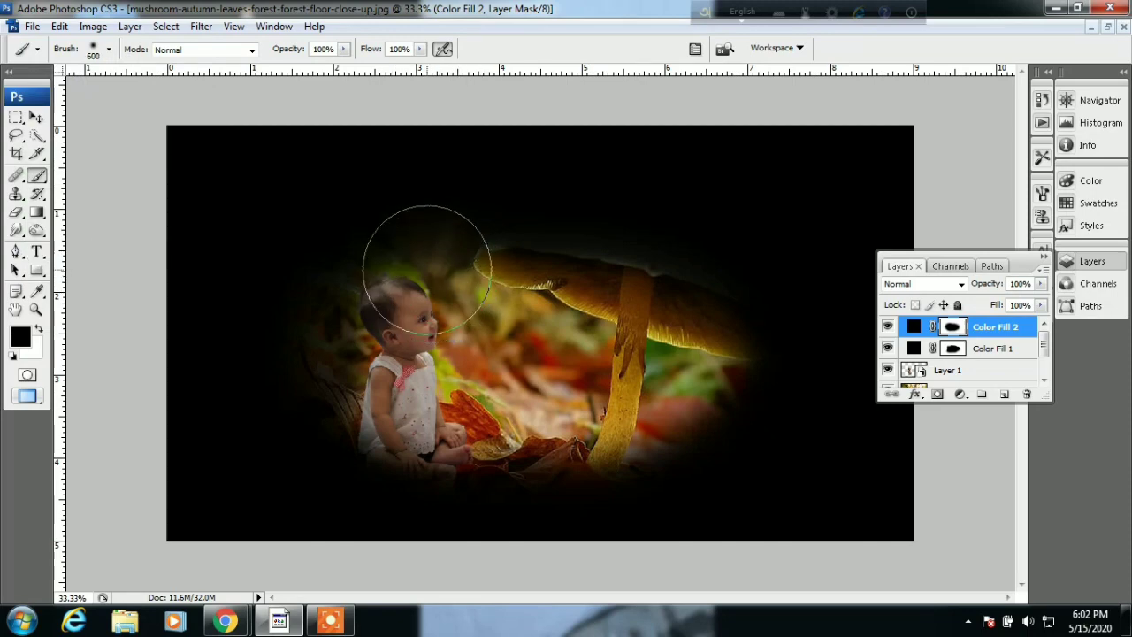
Rework Color Fill 2's mask so the whole top band of the image is darker.
key(bracketright)
mouse_move(449, 414)
mouse_down()
mouse_move(301, 309)
mouse_move(266, 188)
mouse_move(273, 222)
mouse_move(501, 265)
mouse_move(468, 222)
mouse_move(543, 194)
mouse_move(841, 169)
mouse_move(760, 194)
mouse_move(821, 366)
mouse_move(813, 392)
mouse_move(788, 374)
mouse_move(737, 382)
mouse_move(770, 374)
mouse_move(459, 415)
mouse_move(555, 375)
mouse_move(460, 389)
mouse_move(412, 341)
mouse_move(454, 298)
mouse_move(433, 394)
mouse_up()
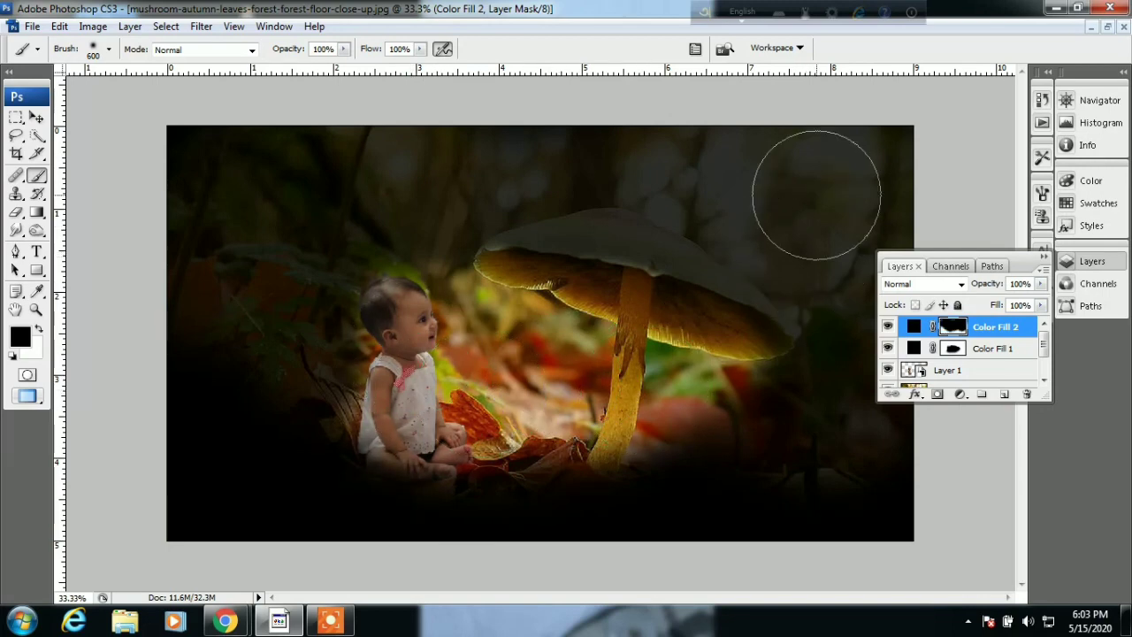
drag(309, 132, 768, 146)
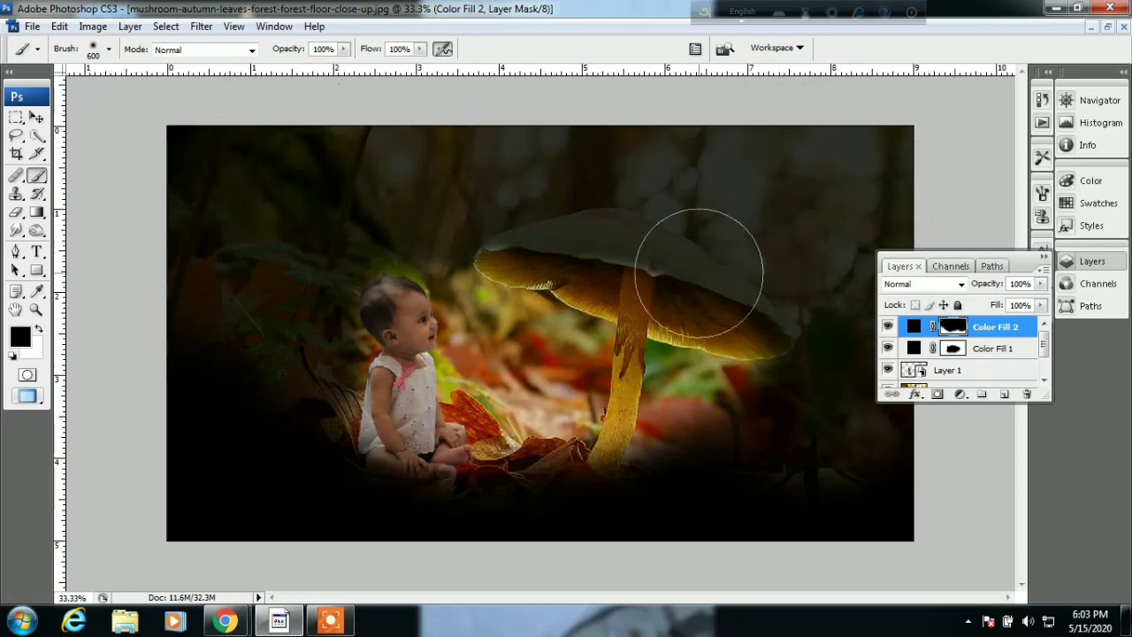
key(ctrl+z)
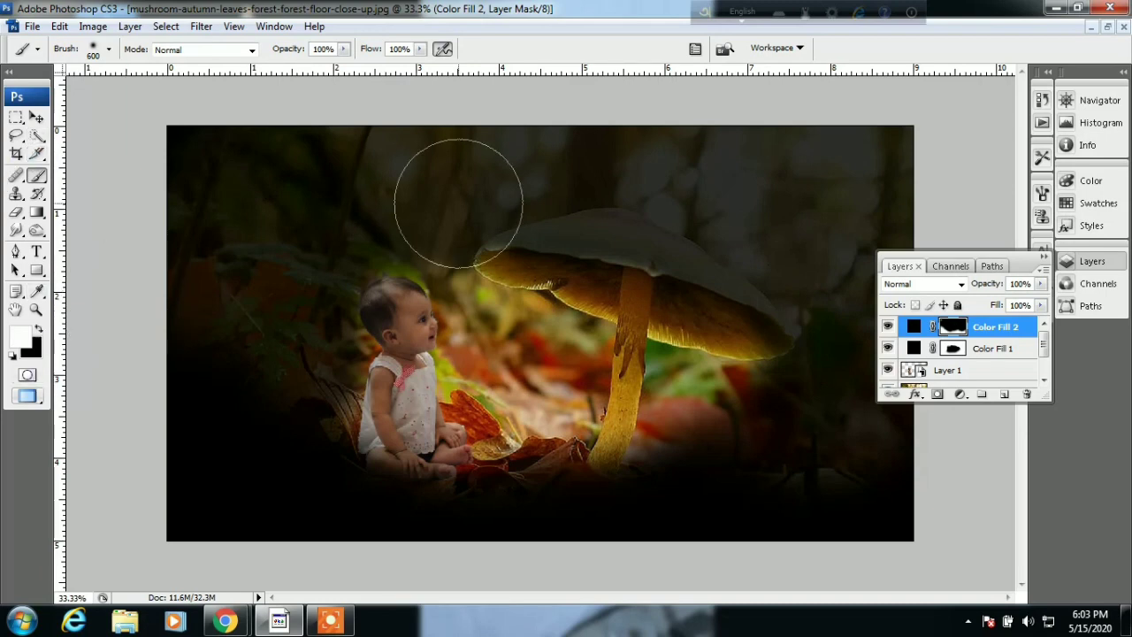
key(bracketright)
key(bracketright)
mouse_move(442, 157)
mouse_down()
mouse_move(687, 139)
mouse_move(884, 141)
mouse_up()
key(bracketright)
drag(586, 147, 98, 159)
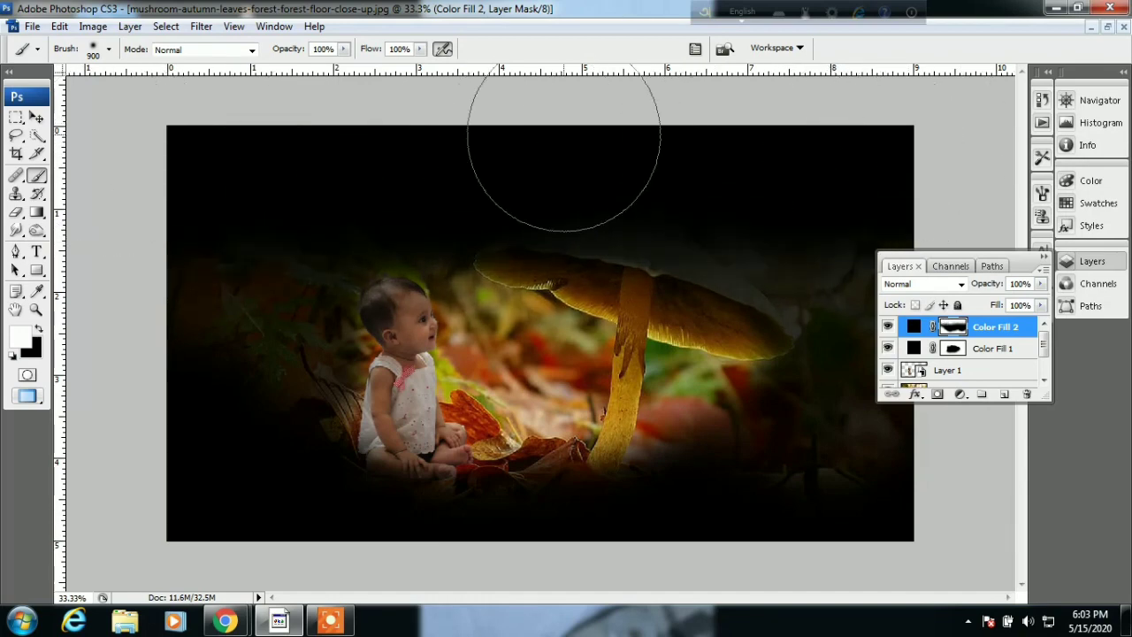
Set the fill to about 68% and darken foliage left of the baby and ground right of the stem.
click(1041, 305)
drag(1040, 323, 997, 324)
key(bracketright)
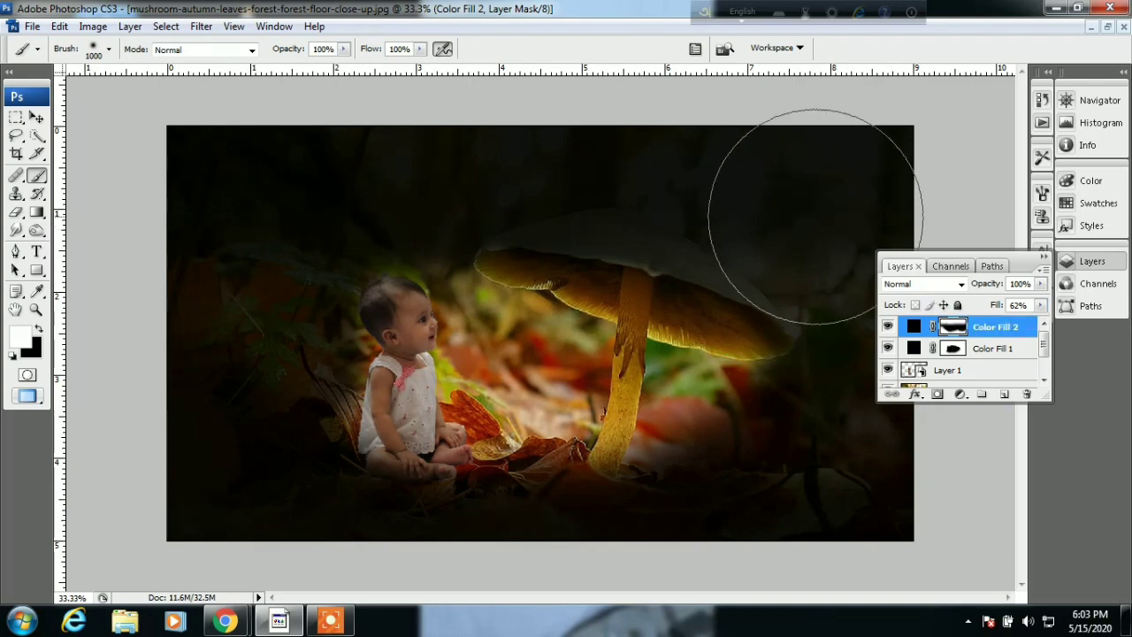
key(bracketleft)
key(bracketleft)
key(bracketleft)
key(bracketleft)
key(bracketleft)
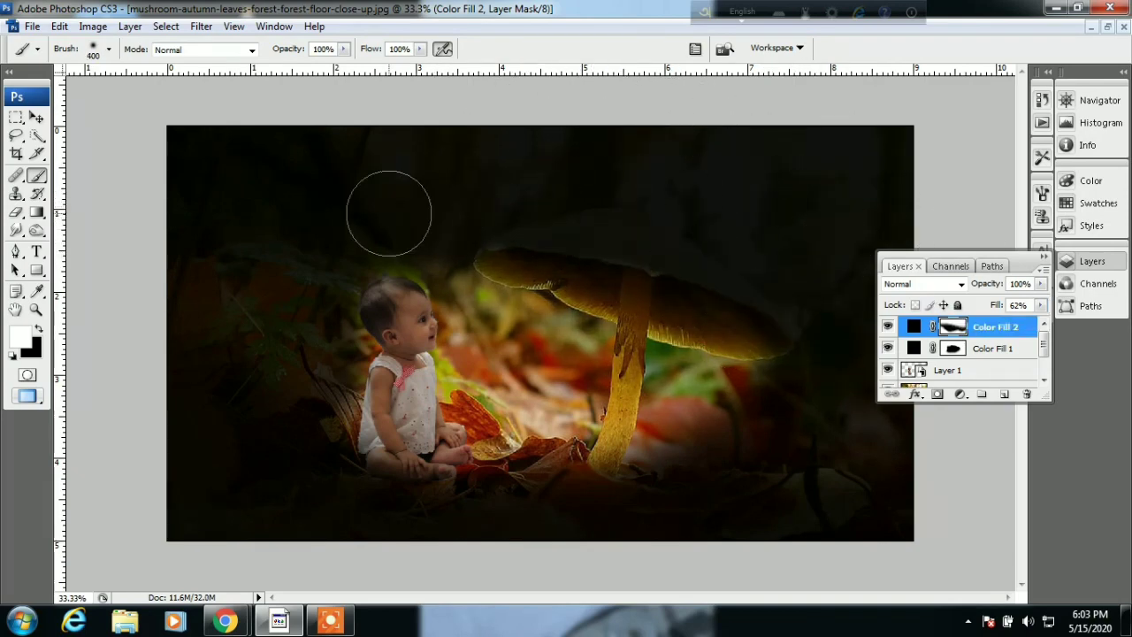
mouse_move(309, 254)
mouse_down()
mouse_move(311, 378)
mouse_move(332, 298)
mouse_up()
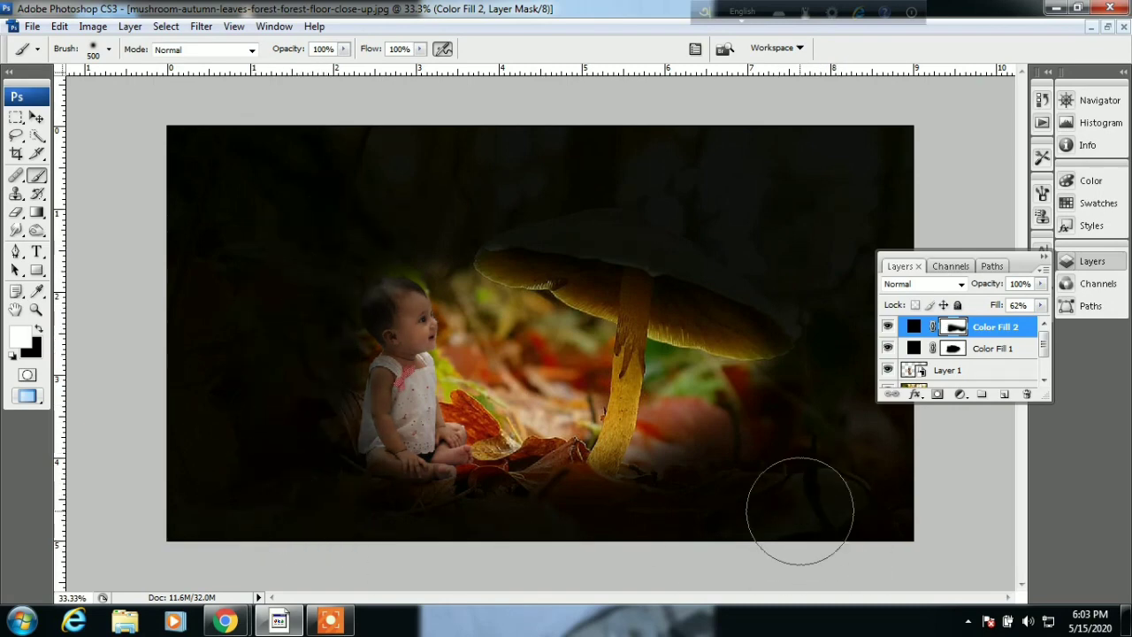
drag(599, 505, 814, 501)
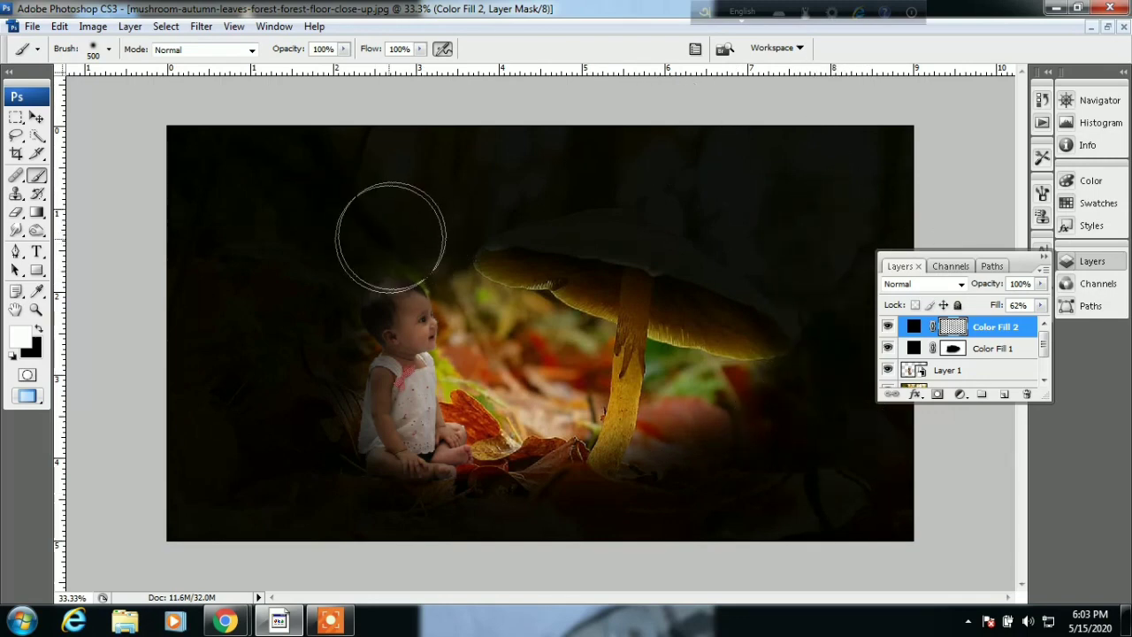
key(bracketleft)
key(bracketleft)
key(bracketleft)
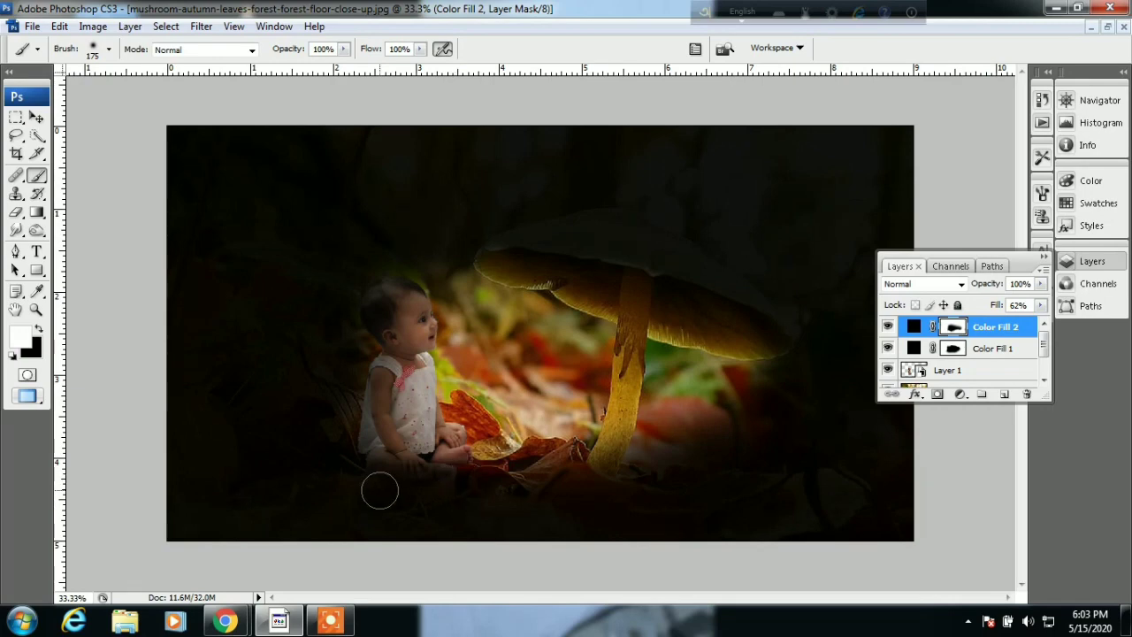
Lower Color Fill 2's fill to 54% and touch up the mask near the baby.
click(1041, 306)
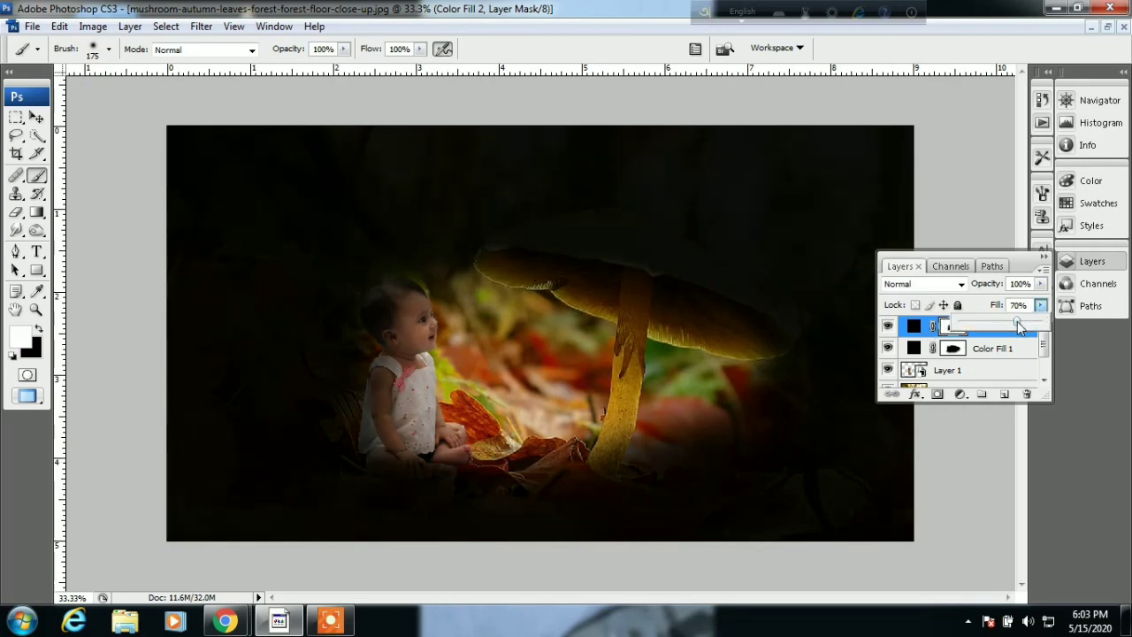
drag(1017, 322, 1002, 326)
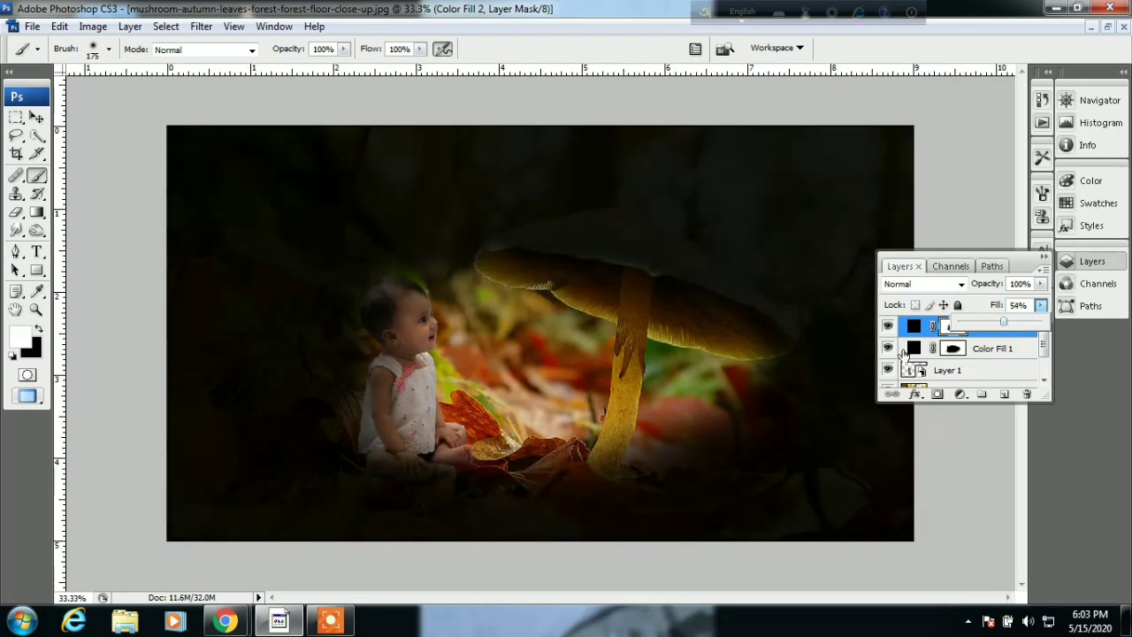
click(440, 497)
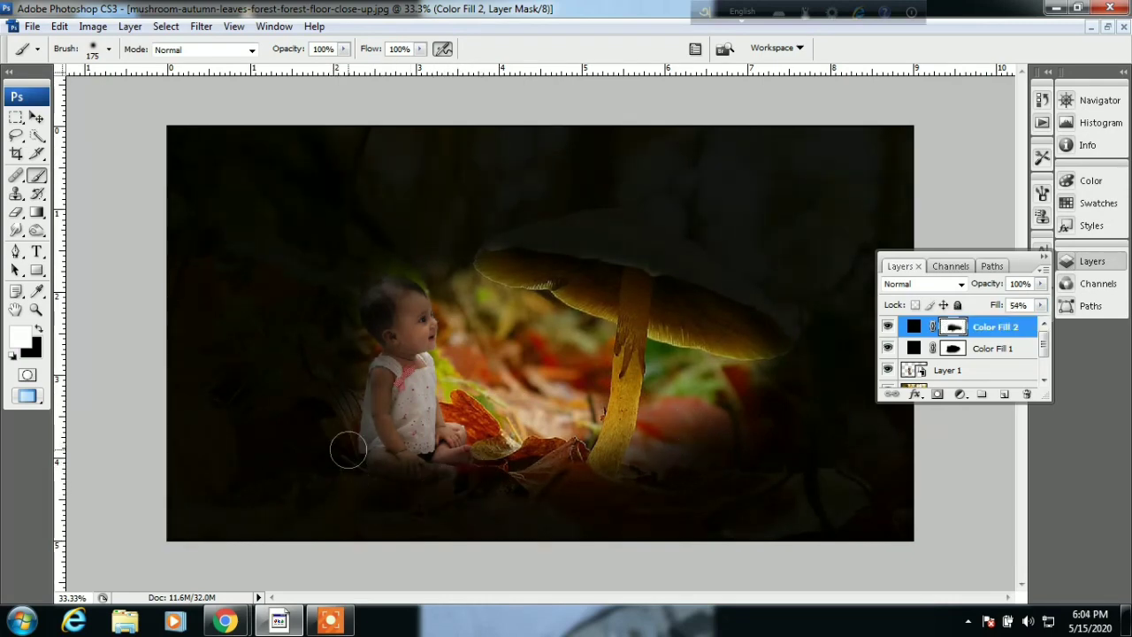
drag(348, 450, 358, 466)
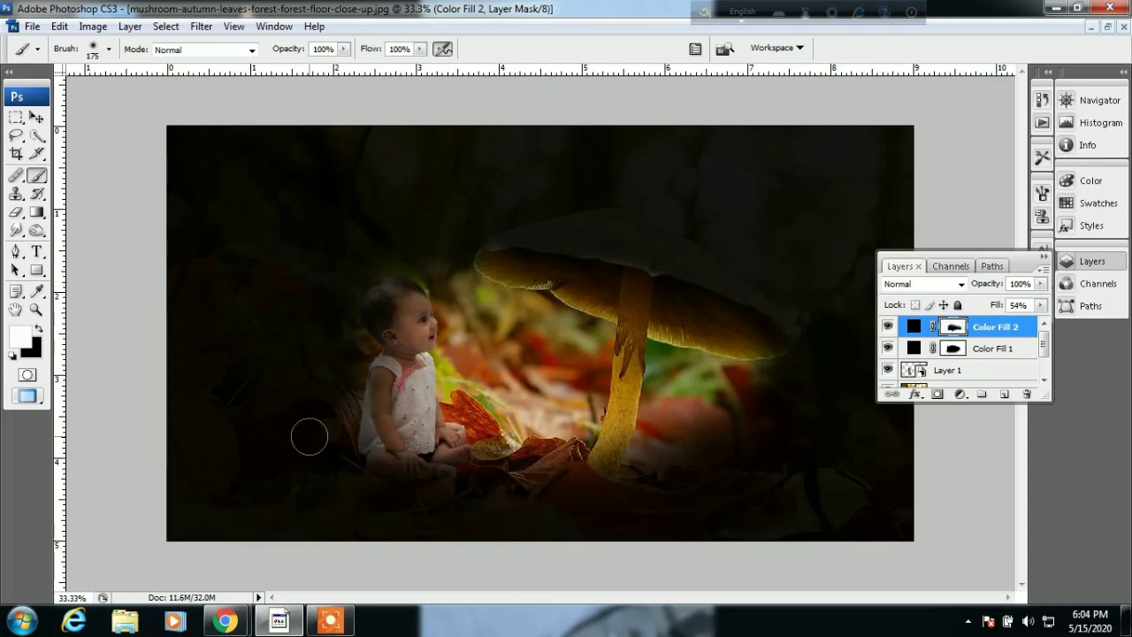
drag(306, 437, 244, 327)
click(961, 395)
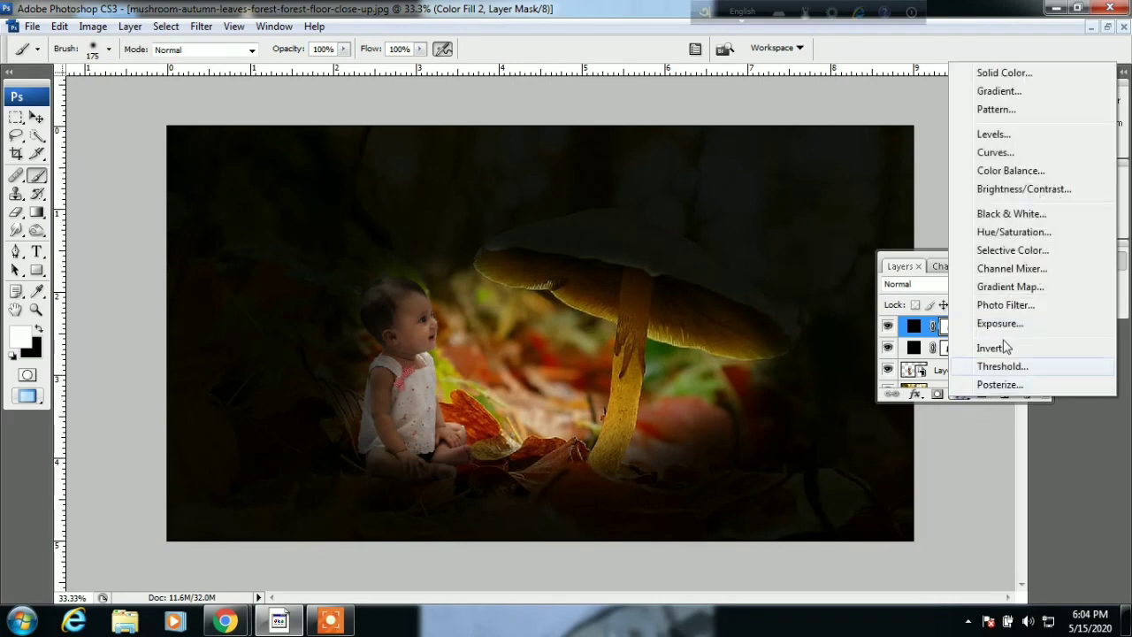
Add a yellow Color Fill 3 layer, mask away its edges with a large black brush, and lower its fill.
click(1005, 73)
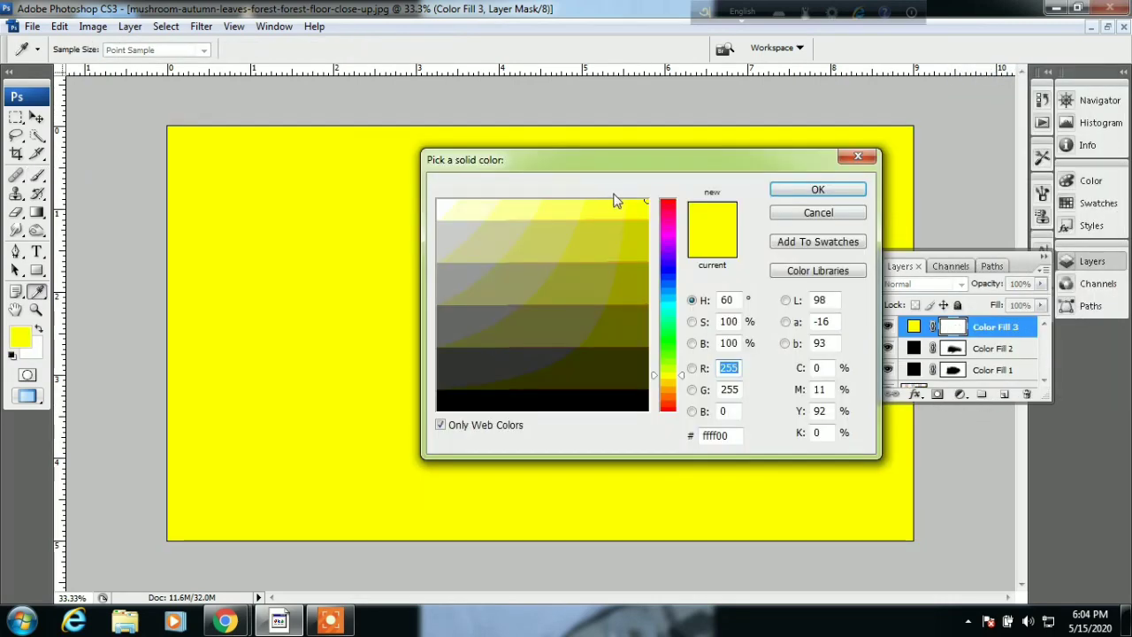
click(811, 194)
key(b)
key(d)
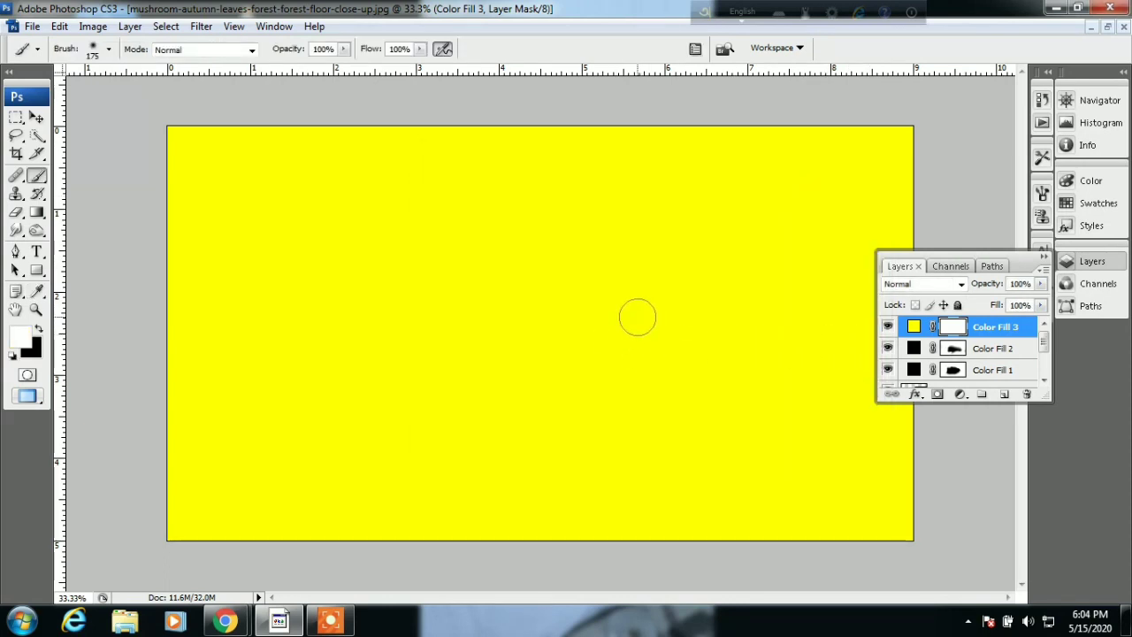
key(bracketright)
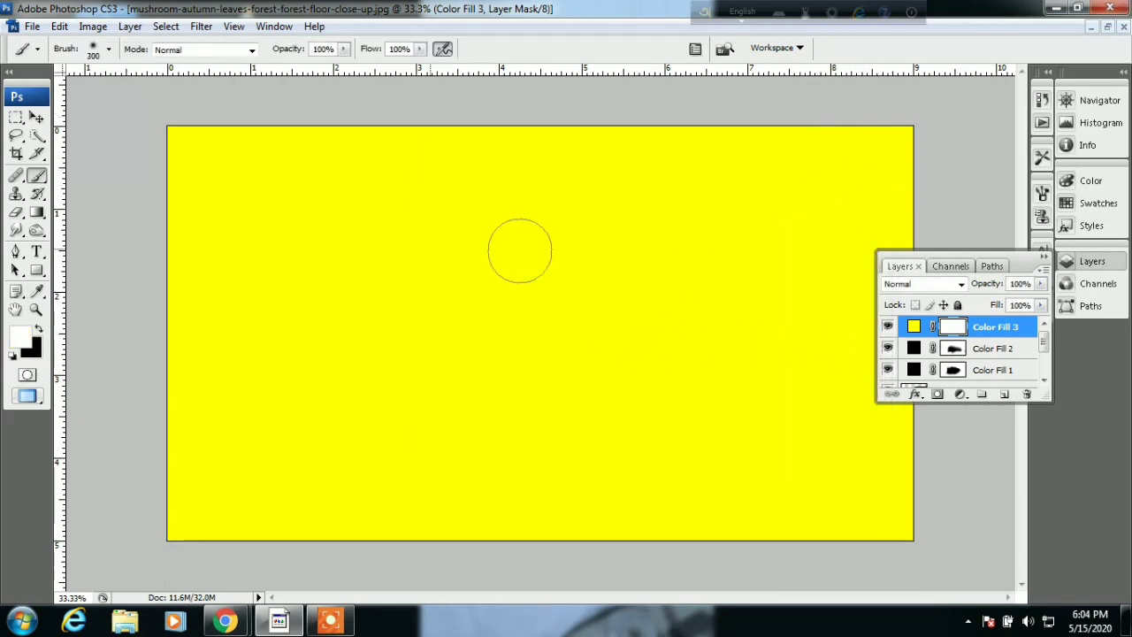
key(bracketright)
key(bracketright)
mouse_move(831, 146)
mouse_down()
mouse_move(565, 146)
mouse_move(922, 222)
mouse_move(848, 300)
mouse_move(830, 189)
mouse_move(227, 156)
mouse_move(548, 203)
mouse_move(306, 236)
mouse_move(227, 169)
mouse_move(167, 328)
mouse_move(331, 215)
mouse_move(610, 206)
mouse_move(576, 204)
mouse_move(798, 253)
mouse_move(881, 422)
mouse_move(631, 538)
mouse_move(213, 530)
mouse_move(183, 503)
mouse_move(245, 369)
mouse_move(298, 359)
mouse_move(342, 504)
mouse_move(379, 498)
mouse_move(405, 447)
mouse_up()
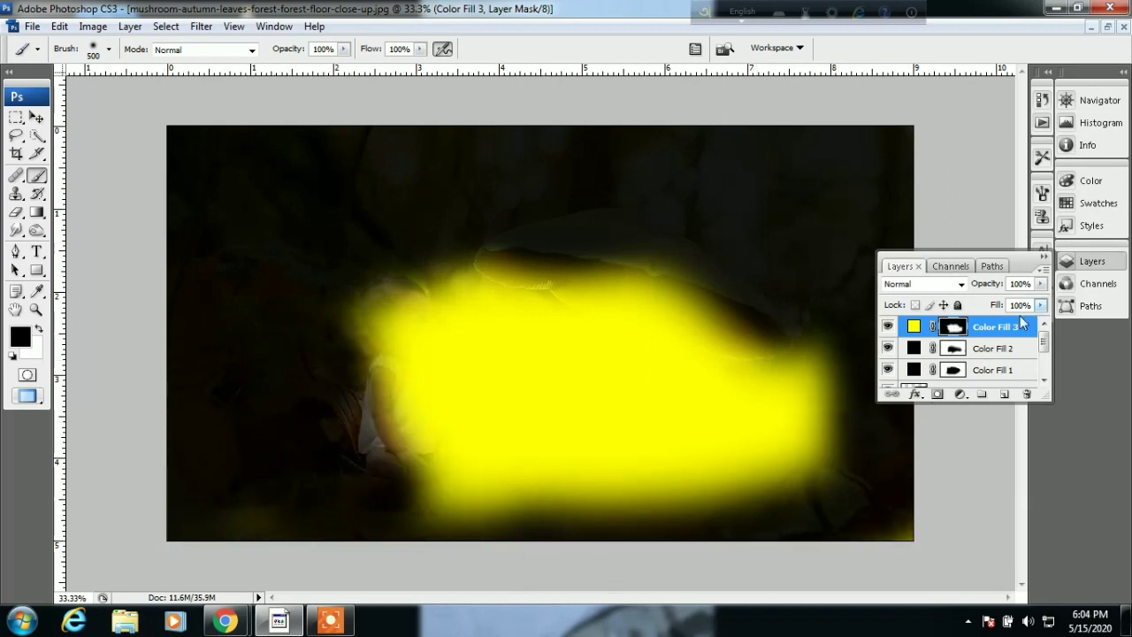
drag(1009, 322, 1003, 324)
Set the yellow fill to 53% and mask it off the child and the bottom and right edges.
key(bracketleft)
key(bracketleft)
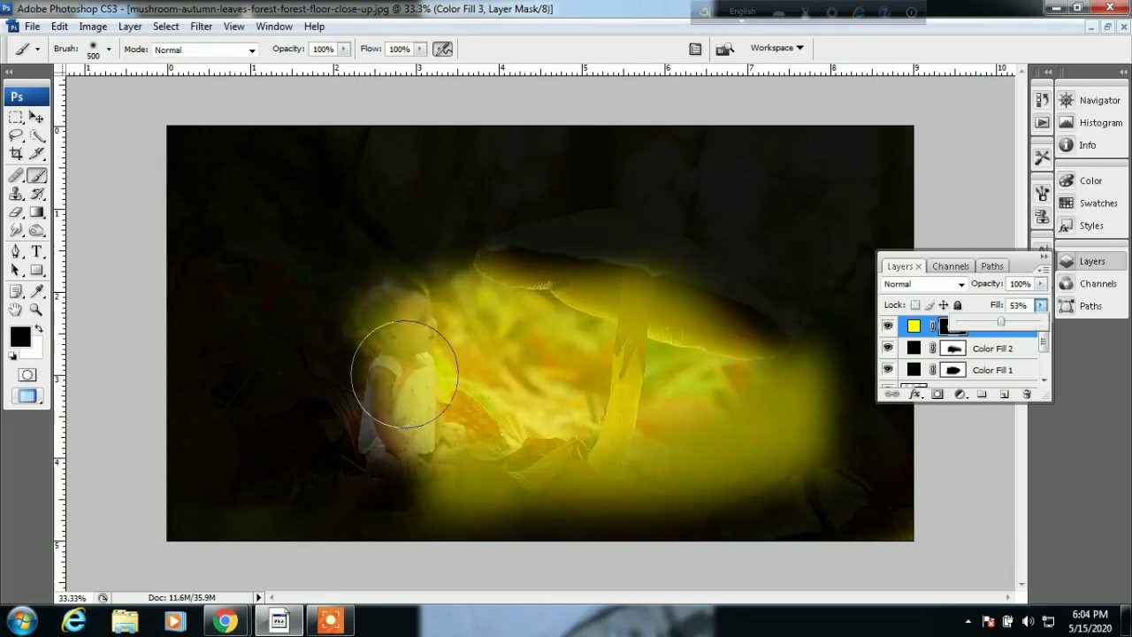
mouse_move(397, 368)
mouse_down()
mouse_move(403, 338)
mouse_move(374, 298)
mouse_move(343, 332)
mouse_move(398, 425)
mouse_move(368, 400)
mouse_up()
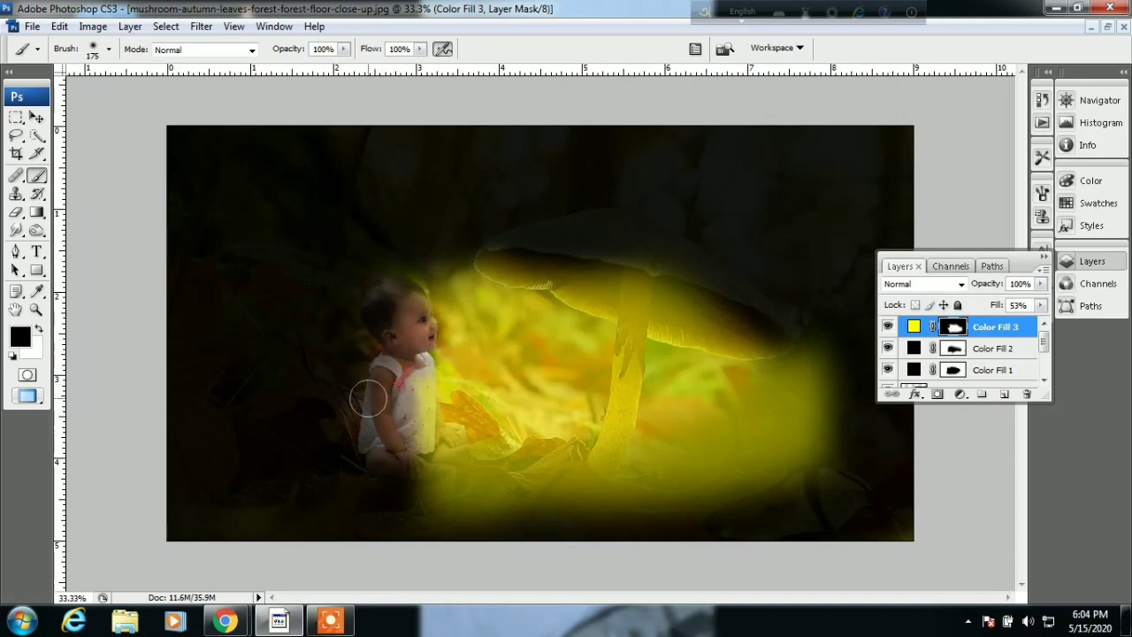
key(bracketright)
key(bracketright)
mouse_move(389, 530)
mouse_down()
mouse_move(550, 561)
mouse_move(414, 555)
mouse_move(650, 509)
mouse_up()
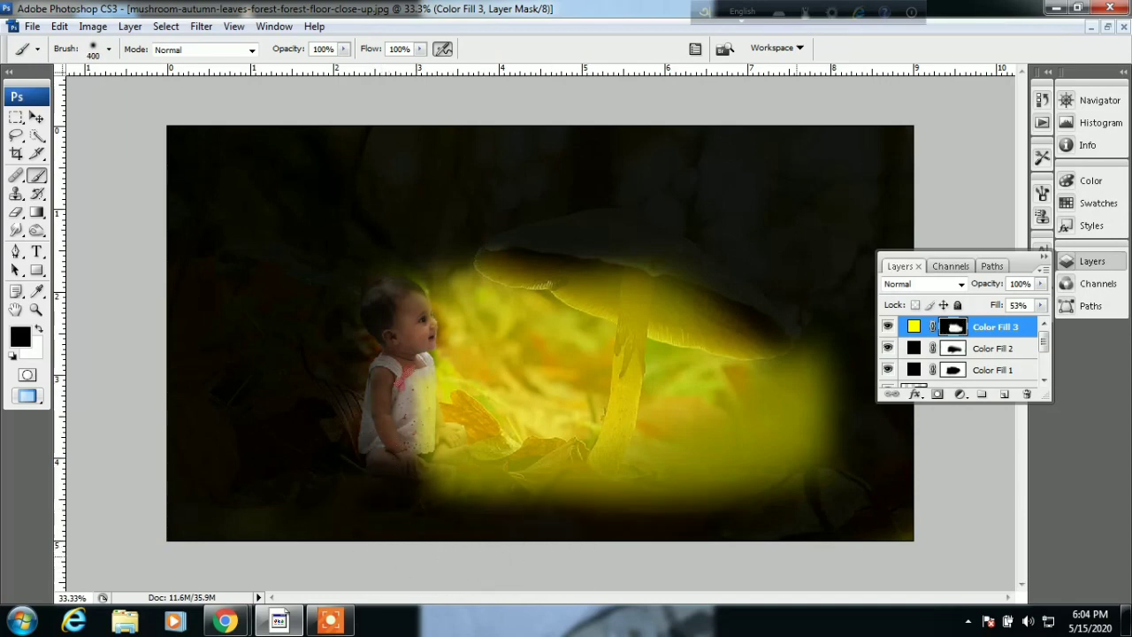
drag(833, 498, 827, 416)
mouse_move(294, 266)
mouse_down()
mouse_move(374, 260)
mouse_move(354, 240)
mouse_move(336, 268)
mouse_move(362, 331)
mouse_up()
key(bracketleft)
key(bracketleft)
key(bracketleft)
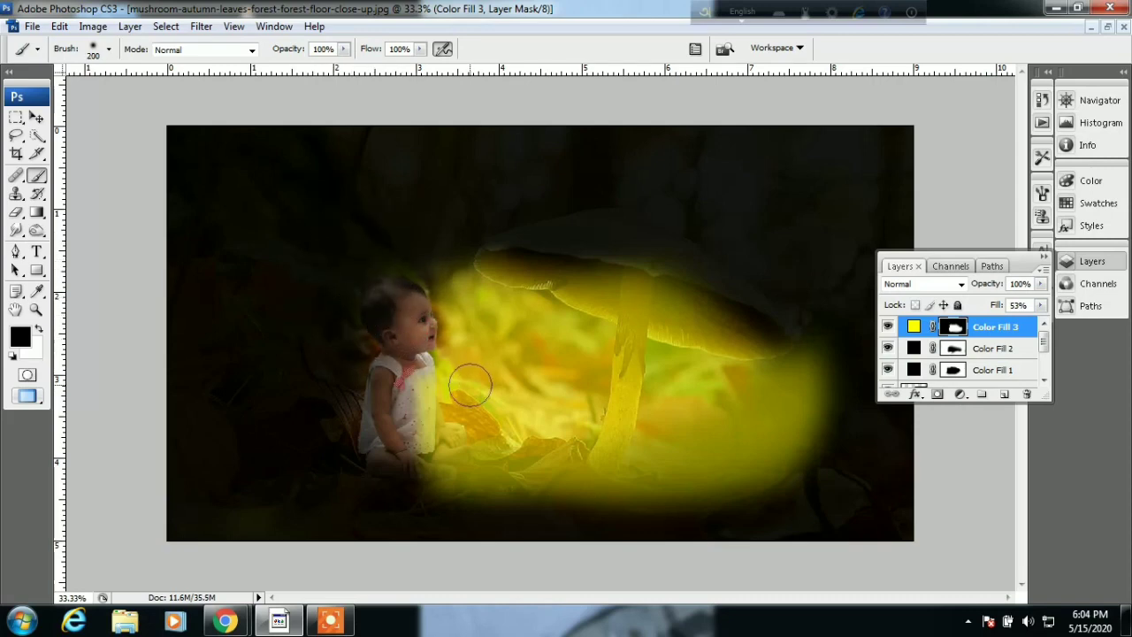
mouse_move(413, 389)
mouse_down()
mouse_move(378, 454)
mouse_move(397, 455)
mouse_up()
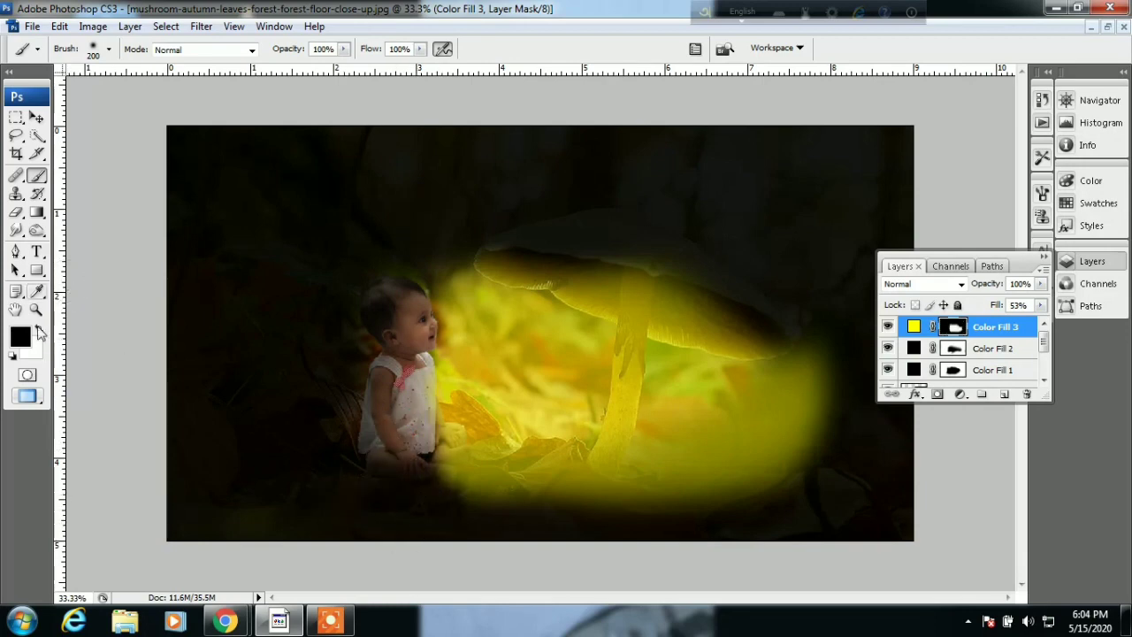
mouse_move(433, 407)
mouse_down()
mouse_move(442, 453)
mouse_move(460, 407)
mouse_up()
Try extending the glow around the child's head, undo it, and add glow under the mushroom cap.
mouse_move(468, 354)
mouse_down()
mouse_move(448, 292)
mouse_move(500, 292)
mouse_move(459, 359)
mouse_up()
key(ctrl+z)
mouse_move(468, 298)
mouse_down()
mouse_move(442, 265)
mouse_move(430, 271)
mouse_up()
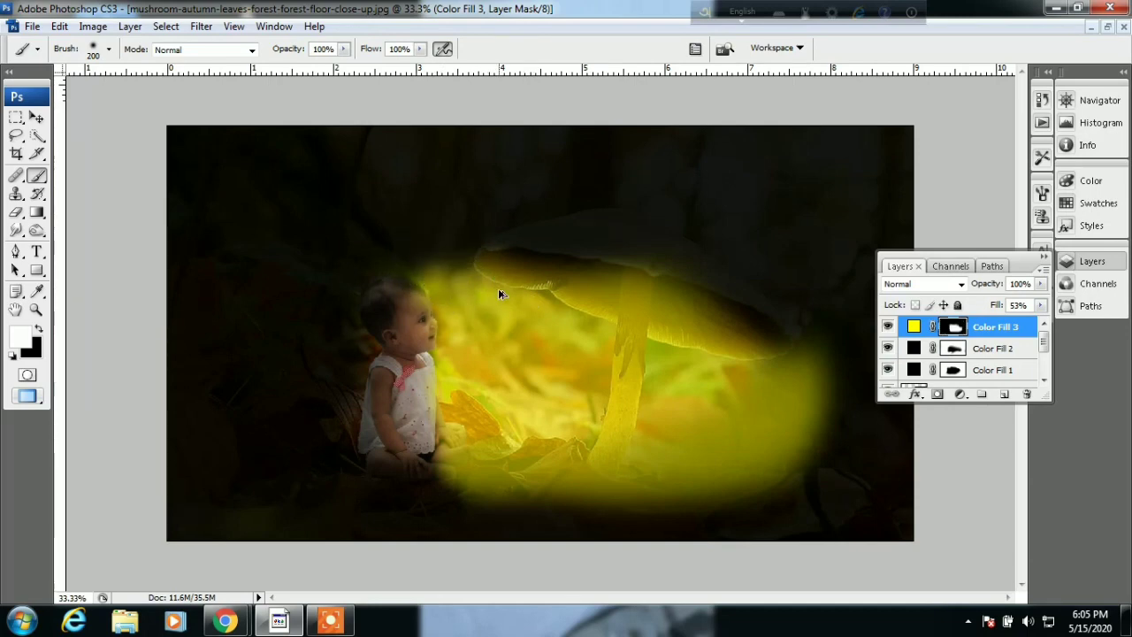
key(ctrl+z)
mouse_move(551, 283)
mouse_down()
mouse_move(740, 330)
mouse_move(500, 263)
mouse_move(581, 290)
mouse_up()
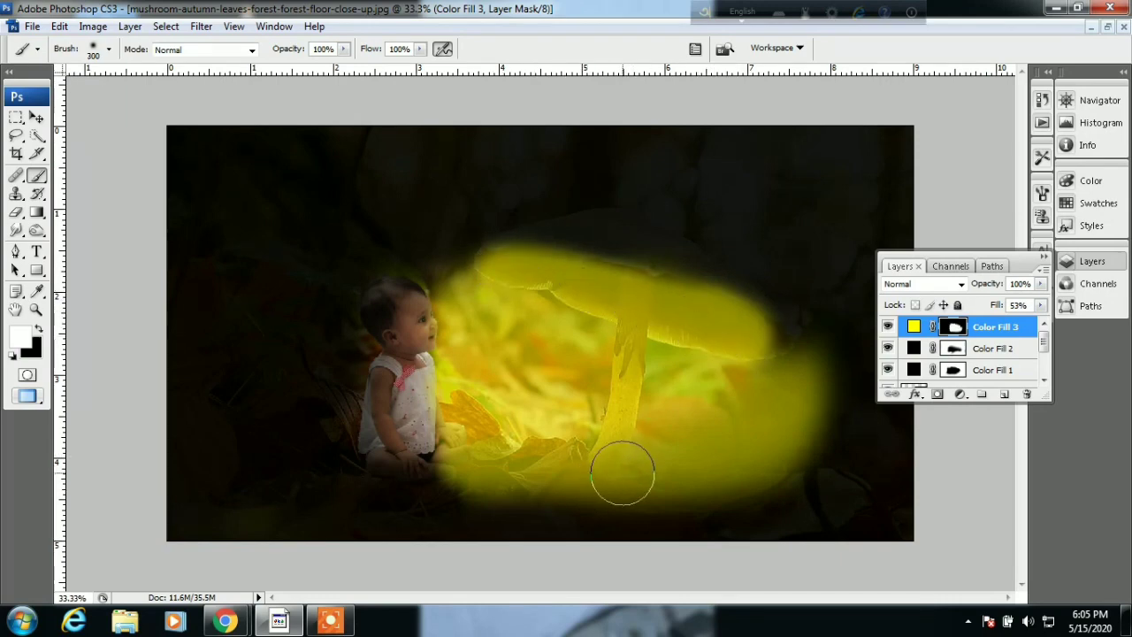
key(bracketright)
key(bracketright)
key(bracketright)
Paint black on Color Fill 2's mask over the mushroom area with a 700 brush.
click(943, 350)
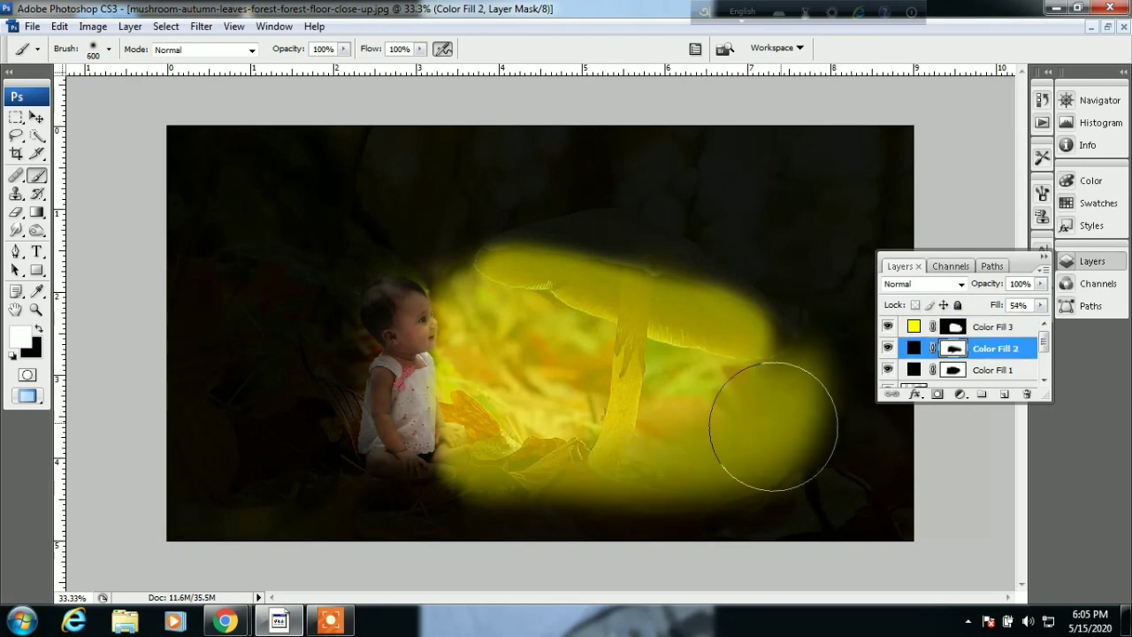
key(bracketright)
click(37, 331)
key(bracketright)
mouse_move(607, 404)
mouse_down()
mouse_move(758, 366)
mouse_move(747, 445)
mouse_move(732, 454)
mouse_move(846, 366)
mouse_move(756, 415)
mouse_move(707, 425)
mouse_move(652, 480)
mouse_move(699, 503)
mouse_up()
Dim Color Fill 3's glow around the stem base, foreground leaves and baby's head, floating the Layers panel.
click(995, 329)
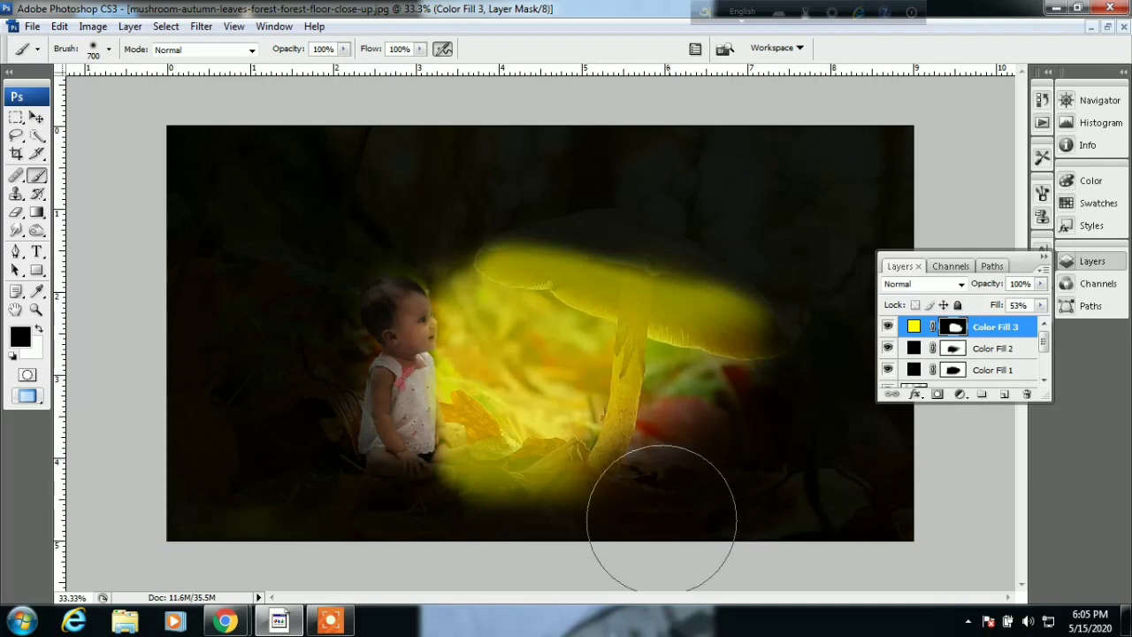
drag(681, 517, 593, 538)
key(ctrl+z)
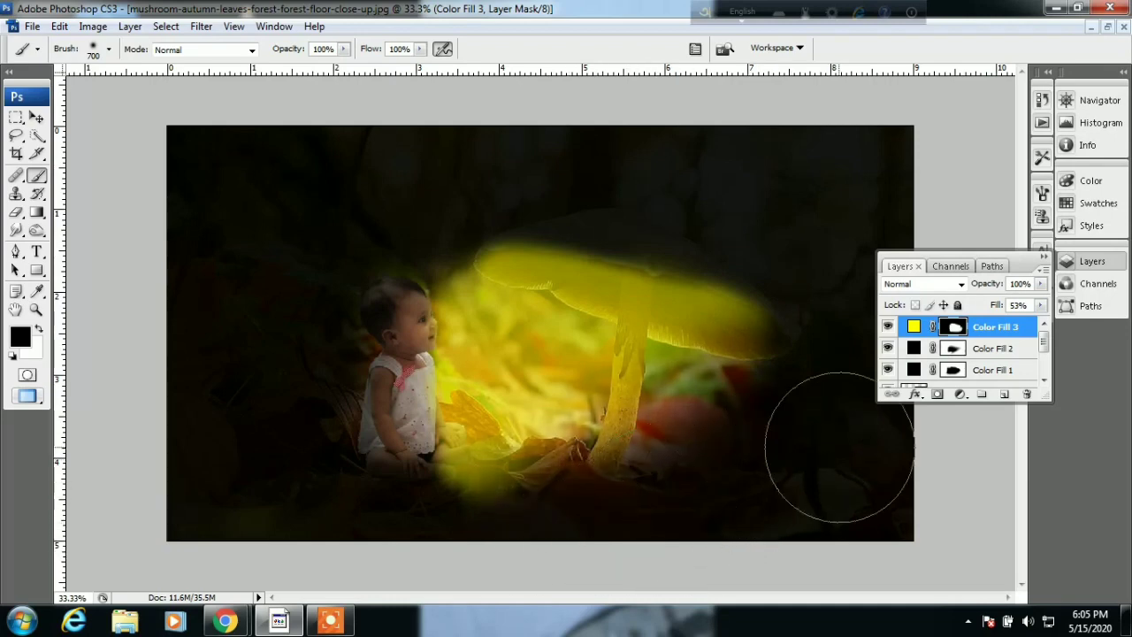
drag(662, 493, 665, 499)
drag(548, 460, 480, 501)
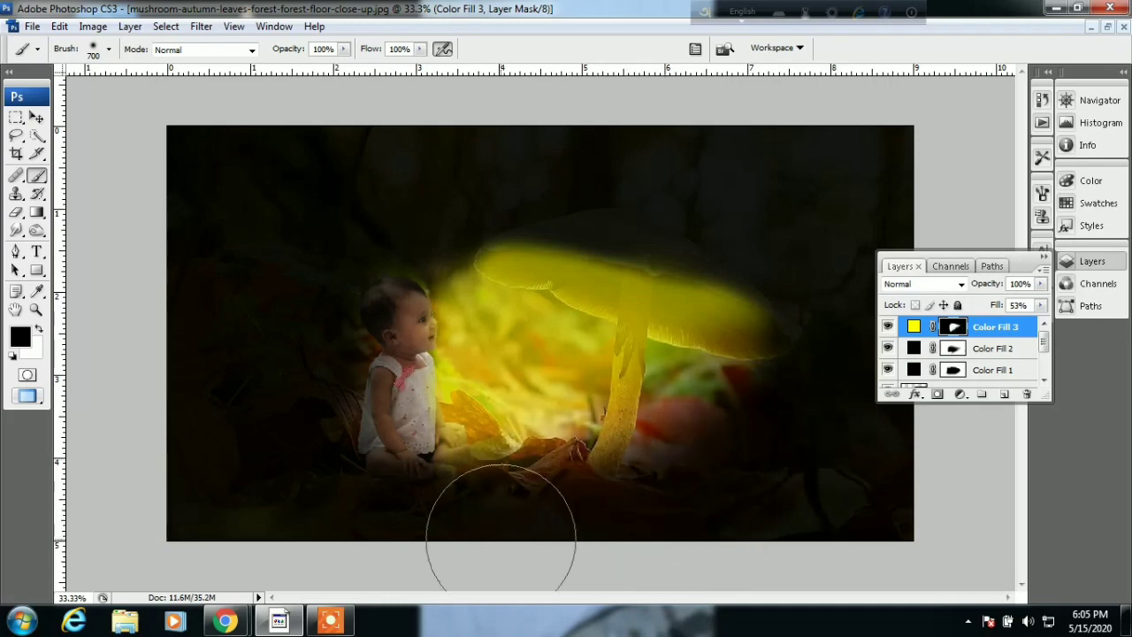
drag(901, 265, 846, 251)
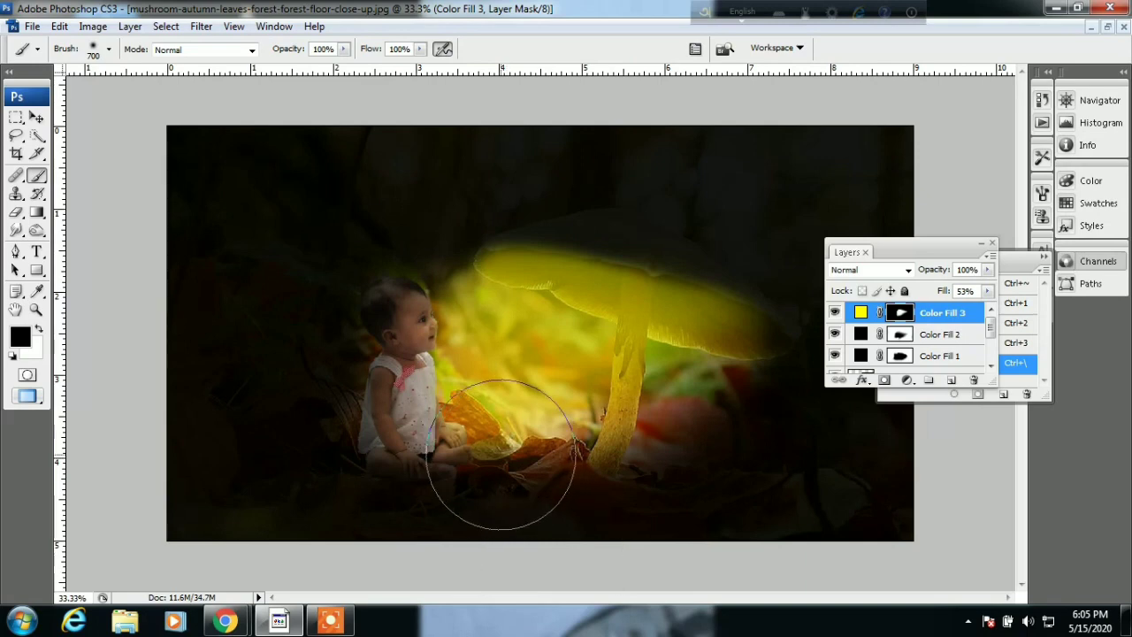
key(bracketleft)
key(bracketleft)
key(bracketleft)
key(bracketleft)
key(bracketleft)
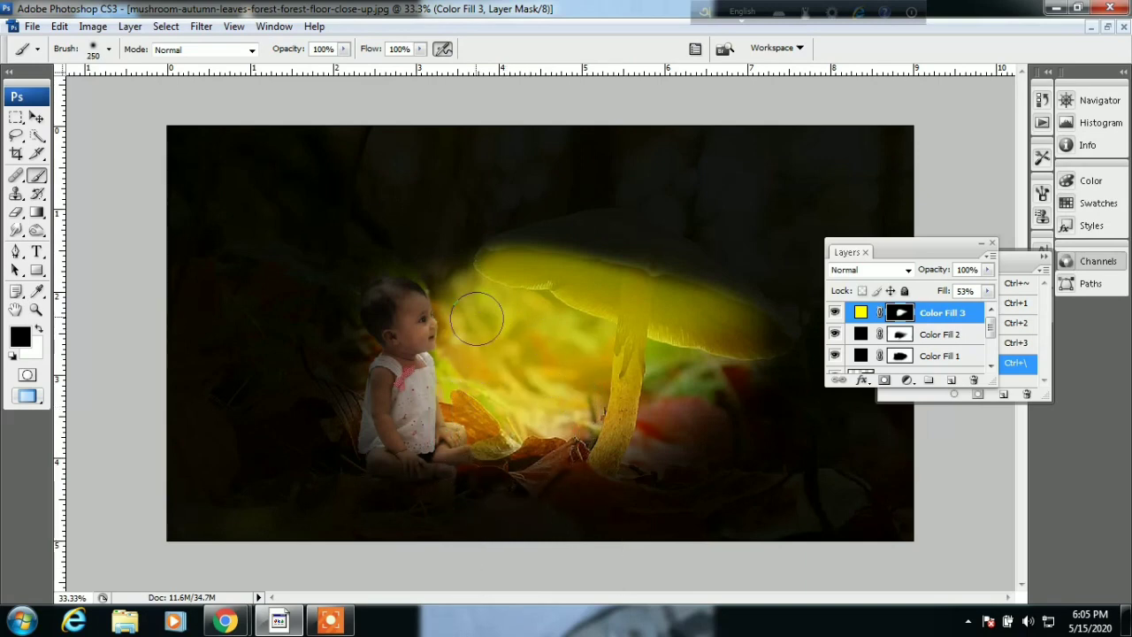
drag(468, 278, 407, 375)
key(bracketright)
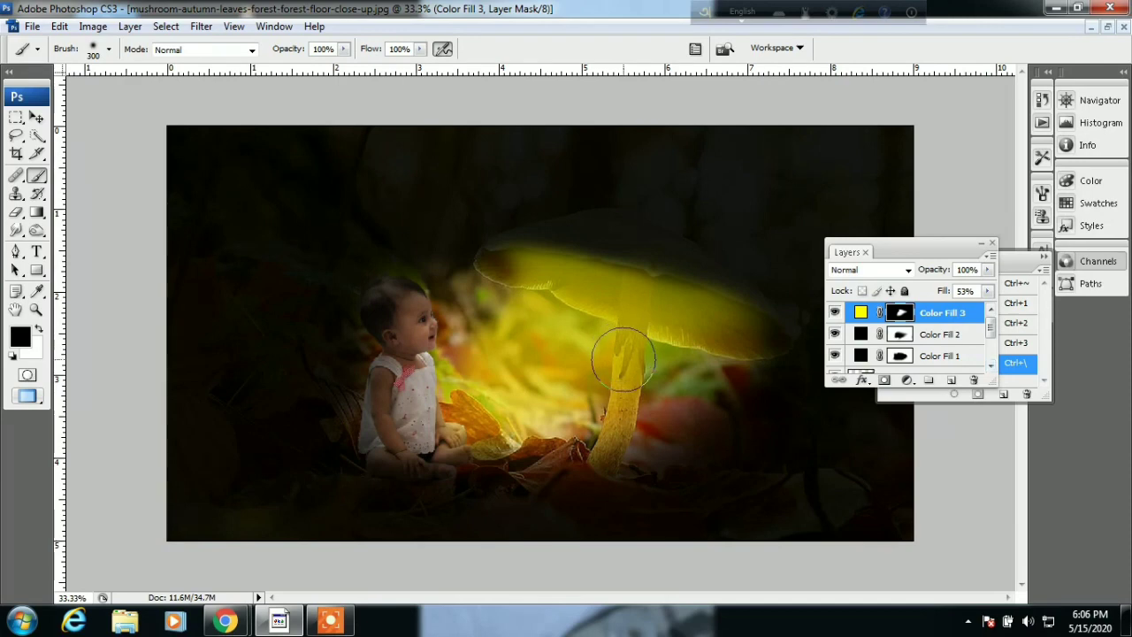
Select Layer 2 and scale its yellow glow to 90.7% over the mushroom cap.
click(350, 622)
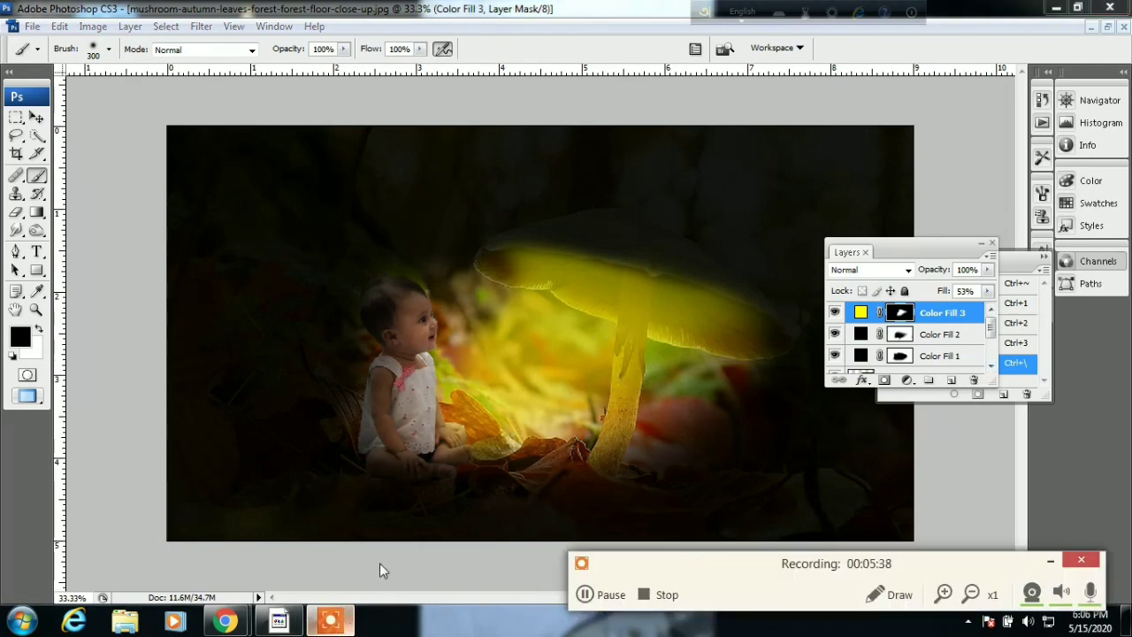
click(586, 595)
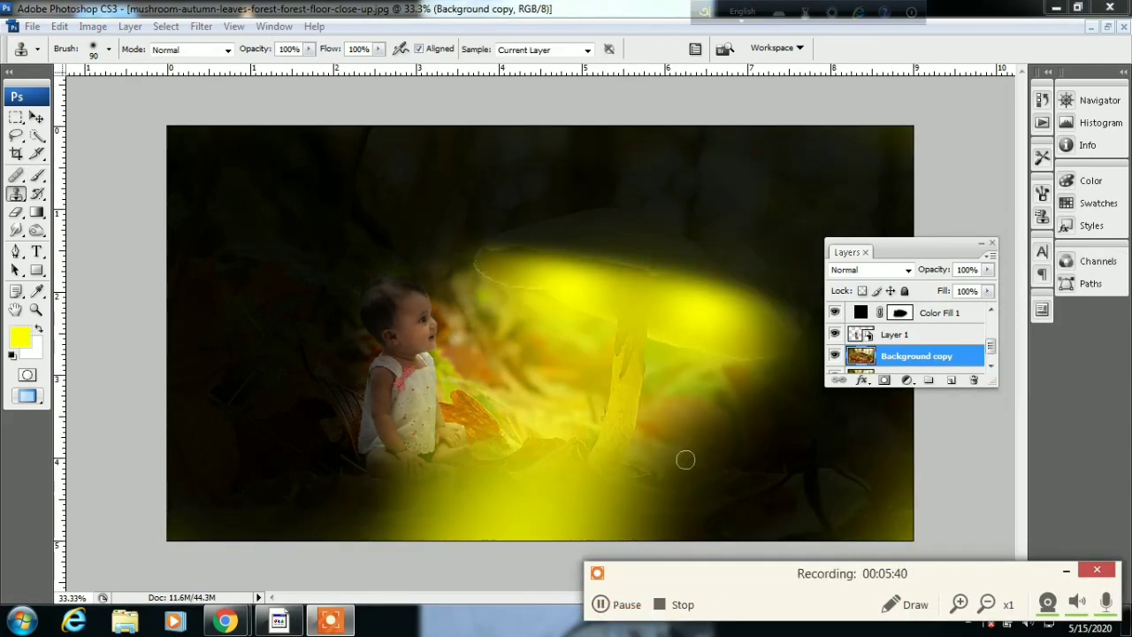
click(540, 347)
ctrl+alt+click(614, 333)
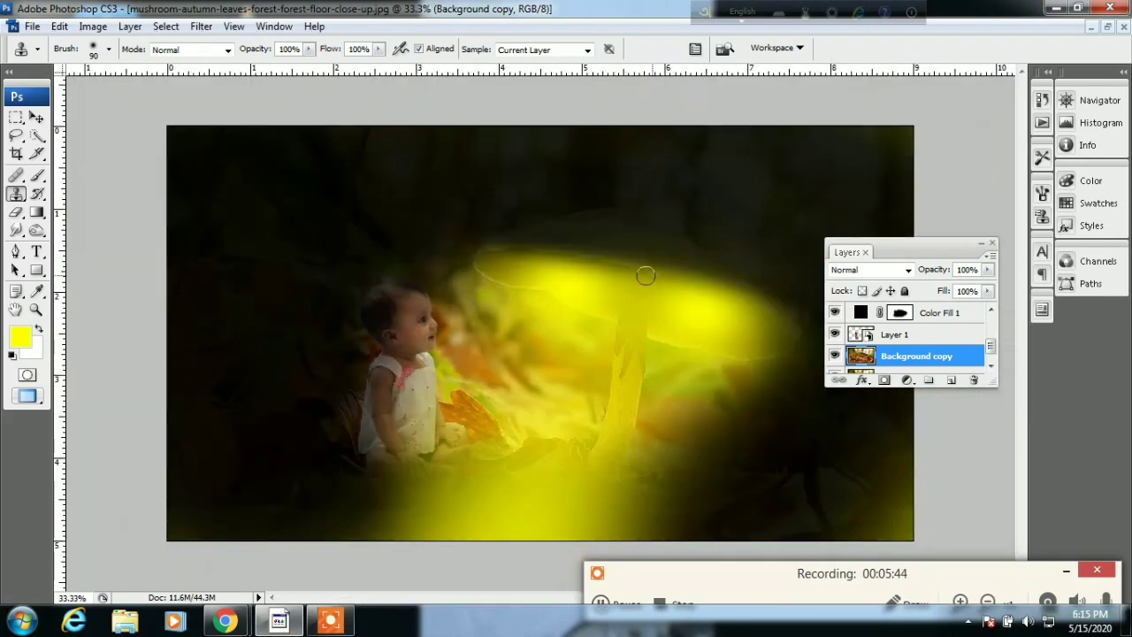
click(902, 313)
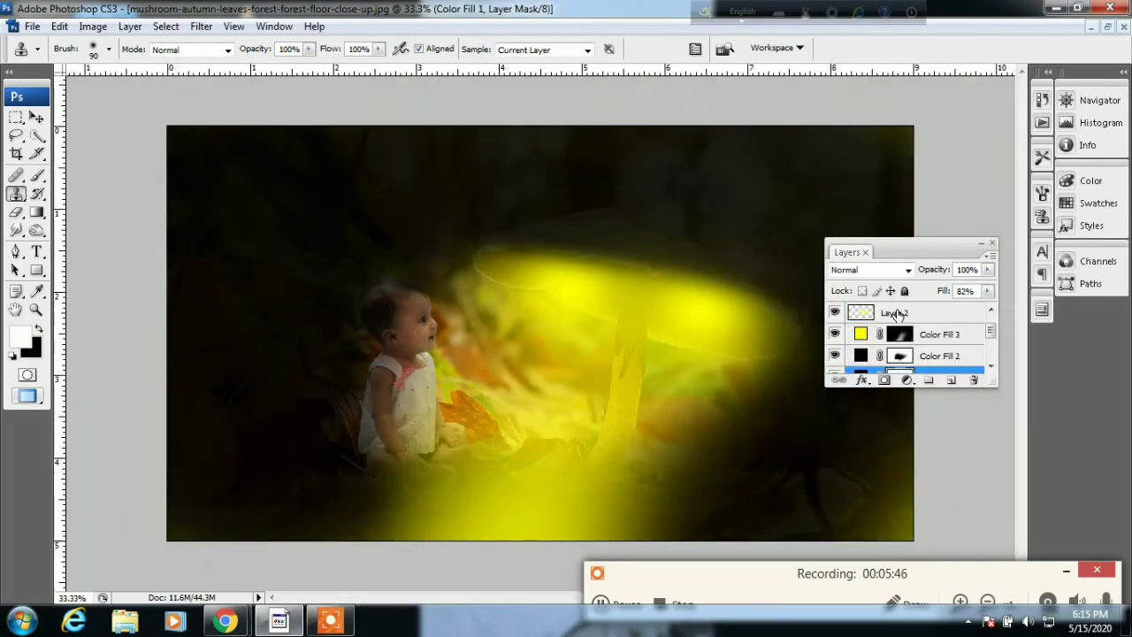
click(898, 313)
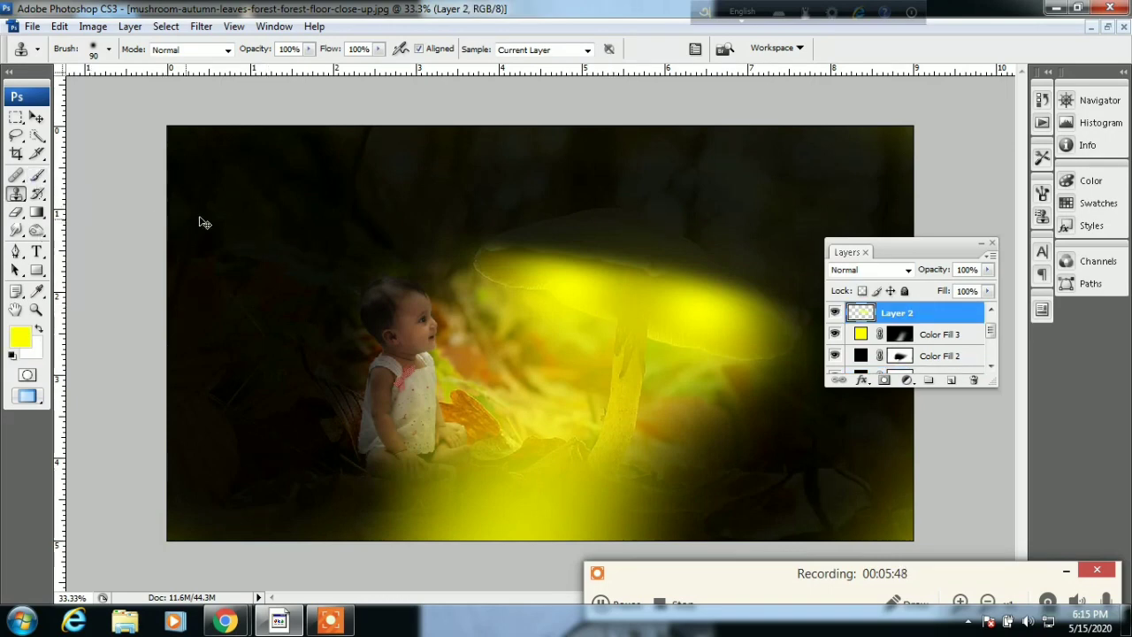
key(ctrl+t)
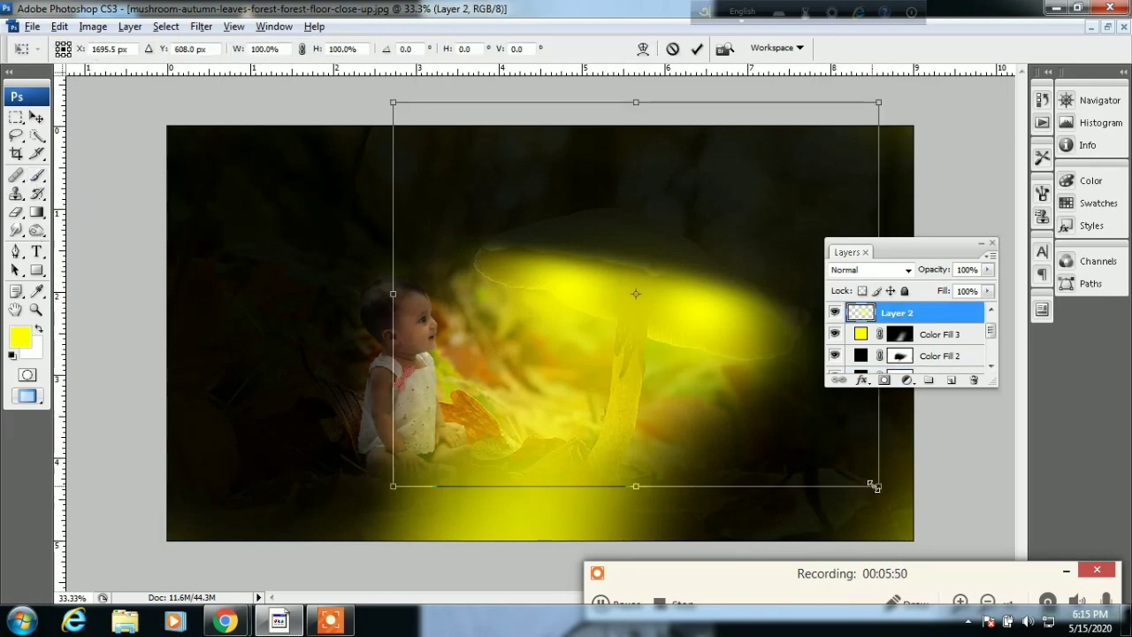
drag(874, 486, 894, 491)
mouse_move(734, 381)
mouse_down()
mouse_move(725, 416)
mouse_move(730, 397)
mouse_up()
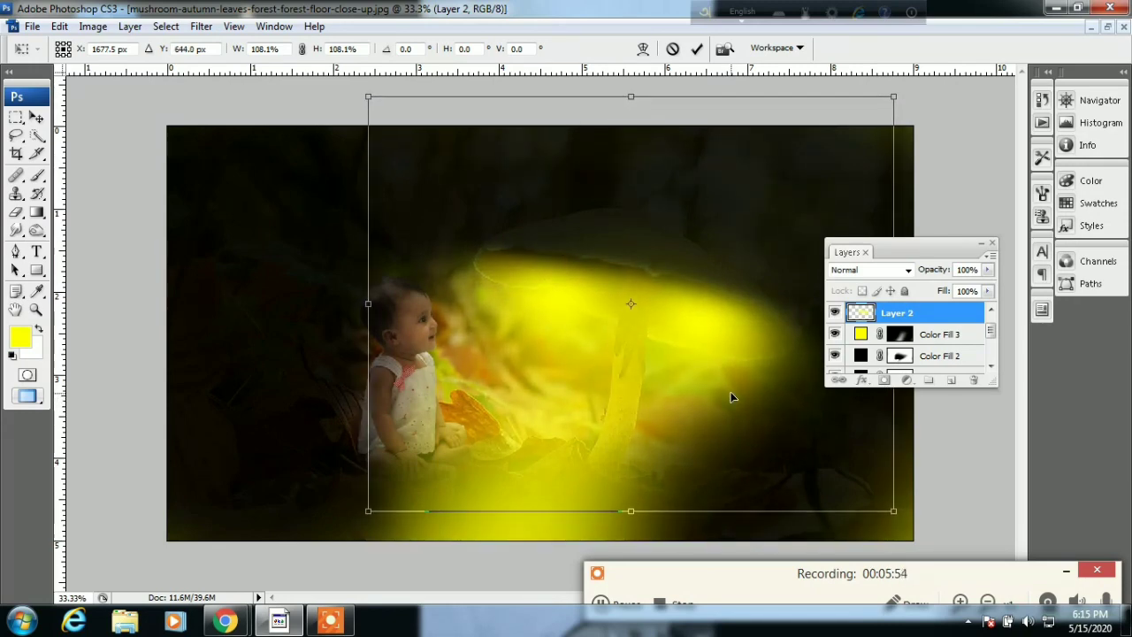
drag(893, 508, 772, 415)
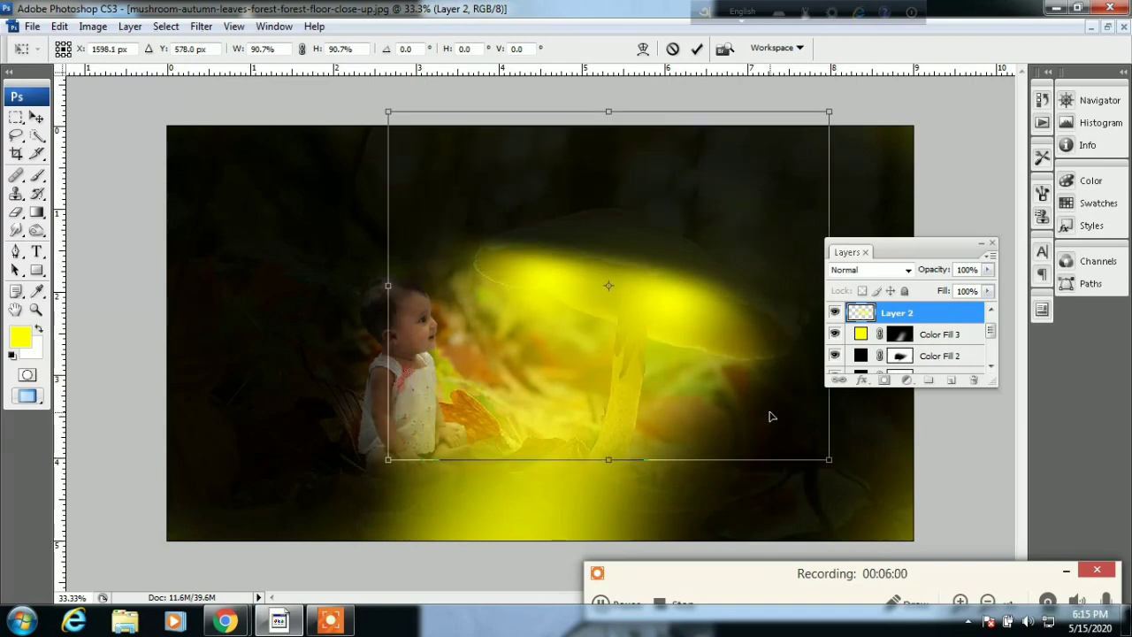
key(Return)
Switch to a 250 px Eraser and try erasing glow on the mushroom cap, then undo it.
key(s)
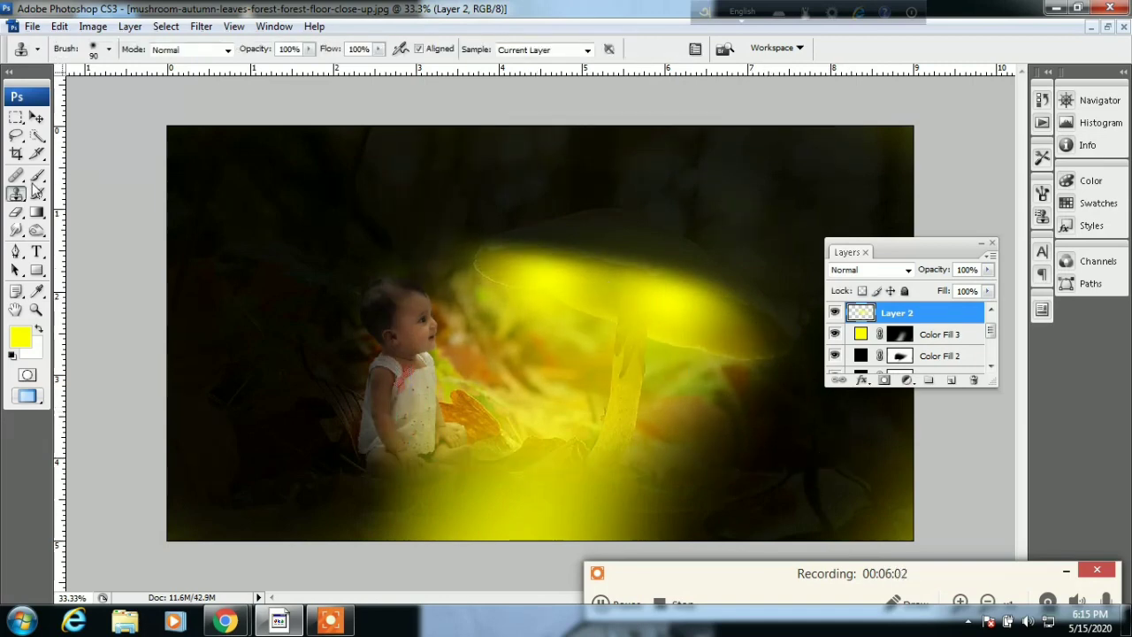
click(16, 212)
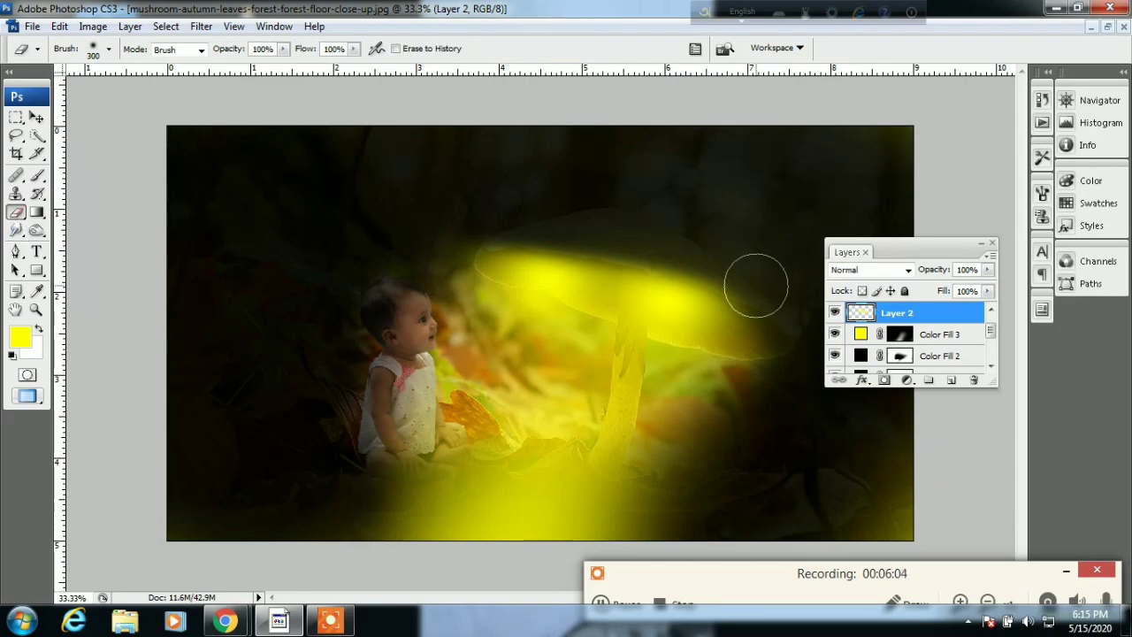
key(bracketleft)
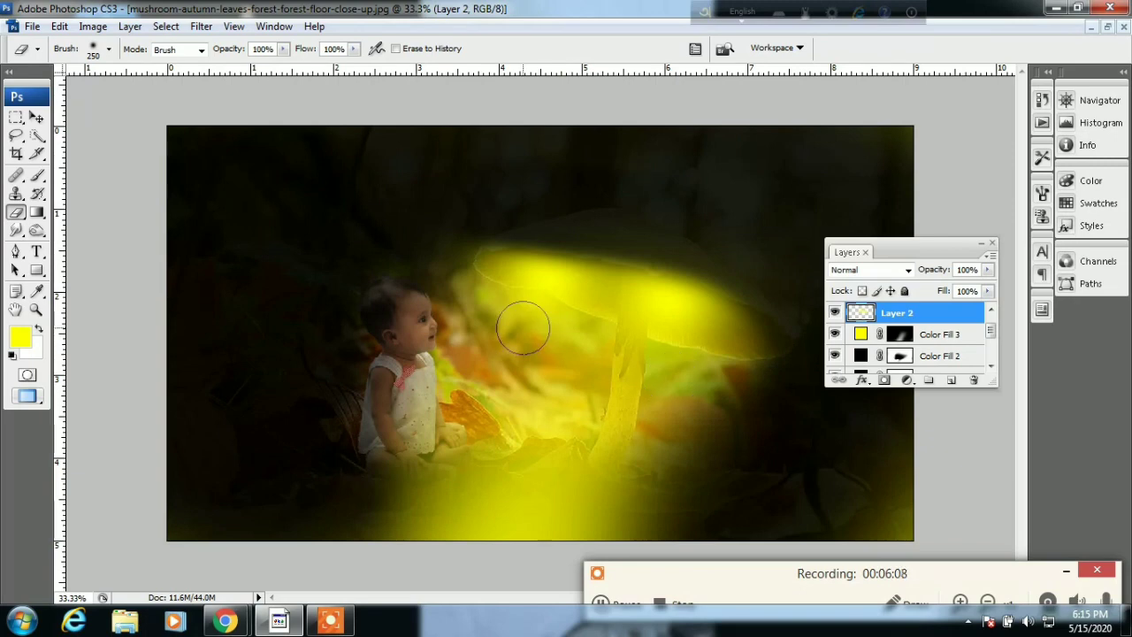
drag(518, 328, 464, 281)
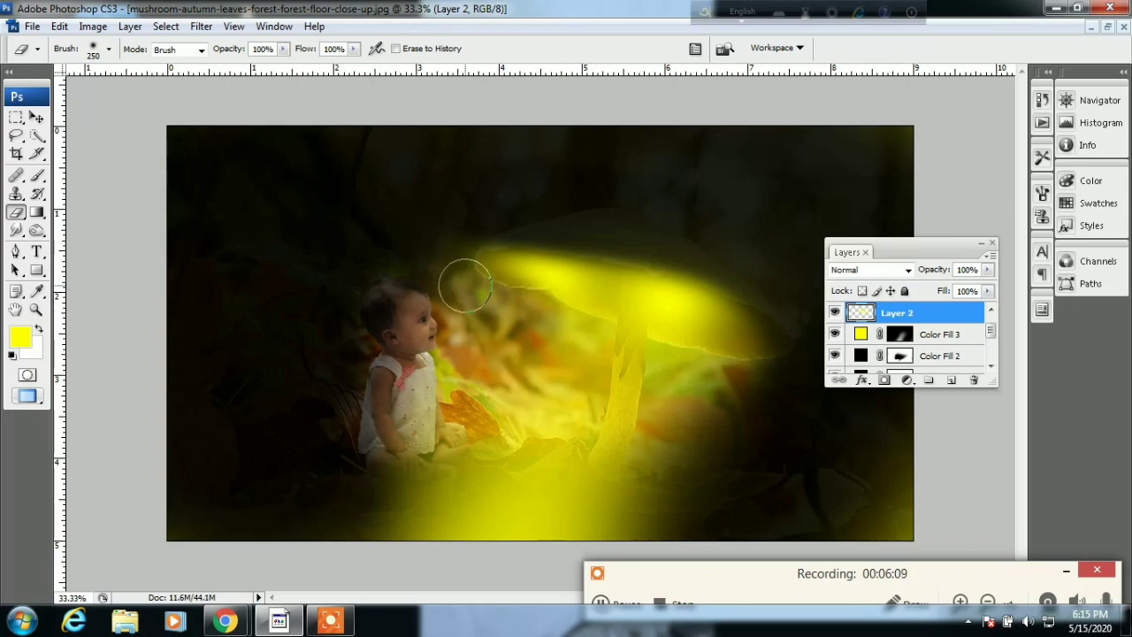
key(ctrl+z)
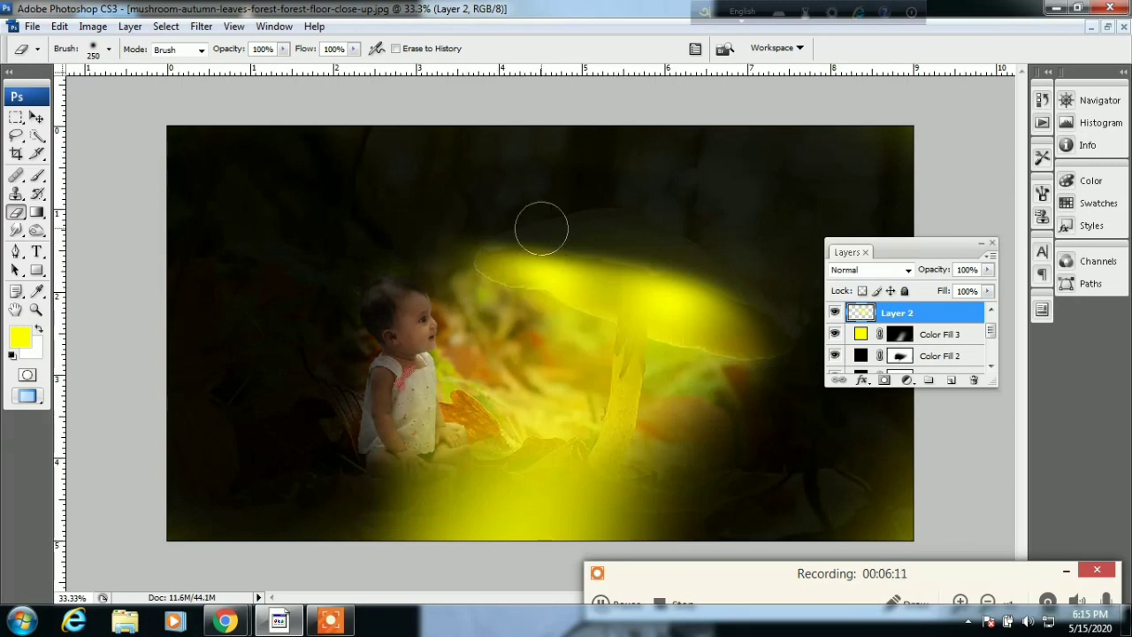
Zoom in closely on the mushroom cap's edge to inspect it, then zoom back out to 33.3%.
alt+click(634, 358)
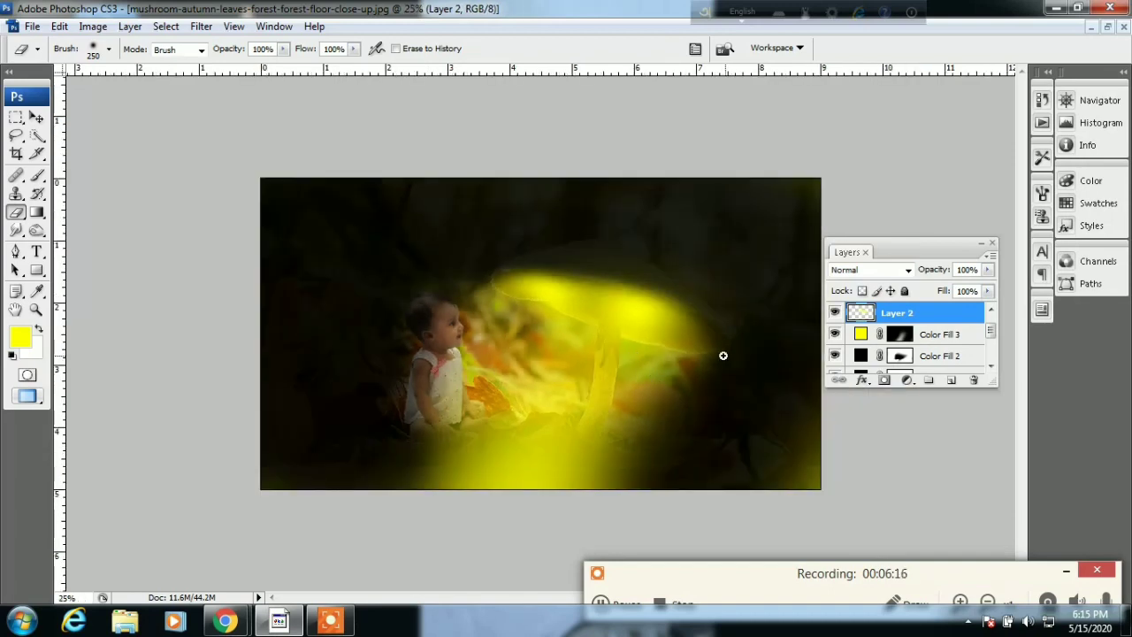
drag(673, 352, 646, 339)
alt+click(585, 329)
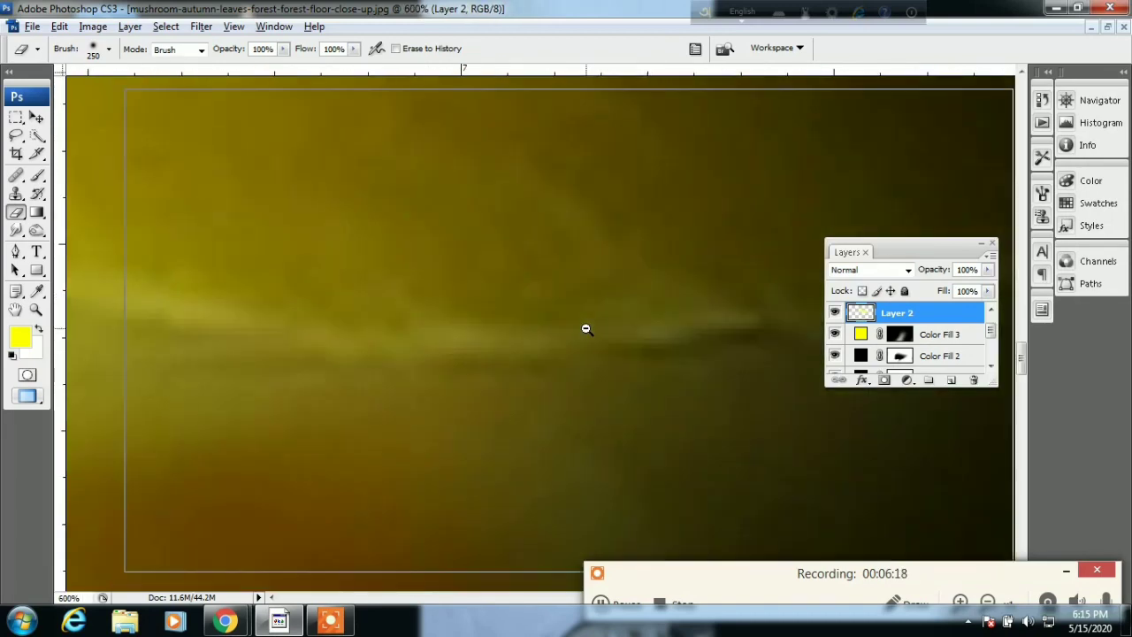
alt+click(585, 329)
alt+click(586, 329)
alt+click(585, 329)
alt+click(585, 329)
alt+click(586, 329)
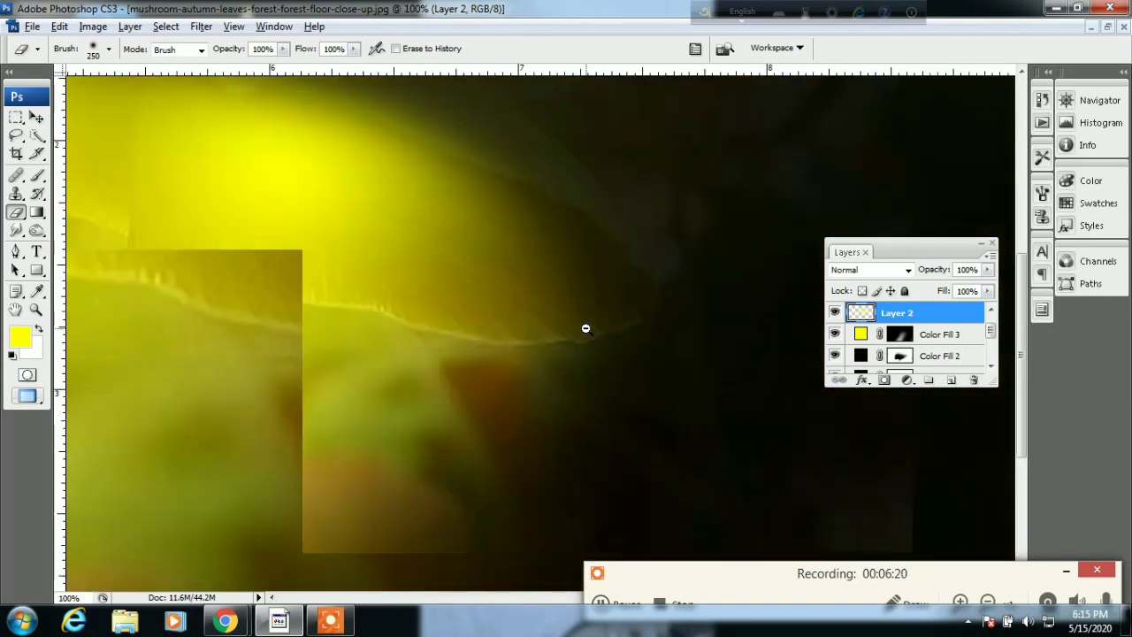
alt+click(585, 328)
alt+click(585, 329)
alt+click(585, 329)
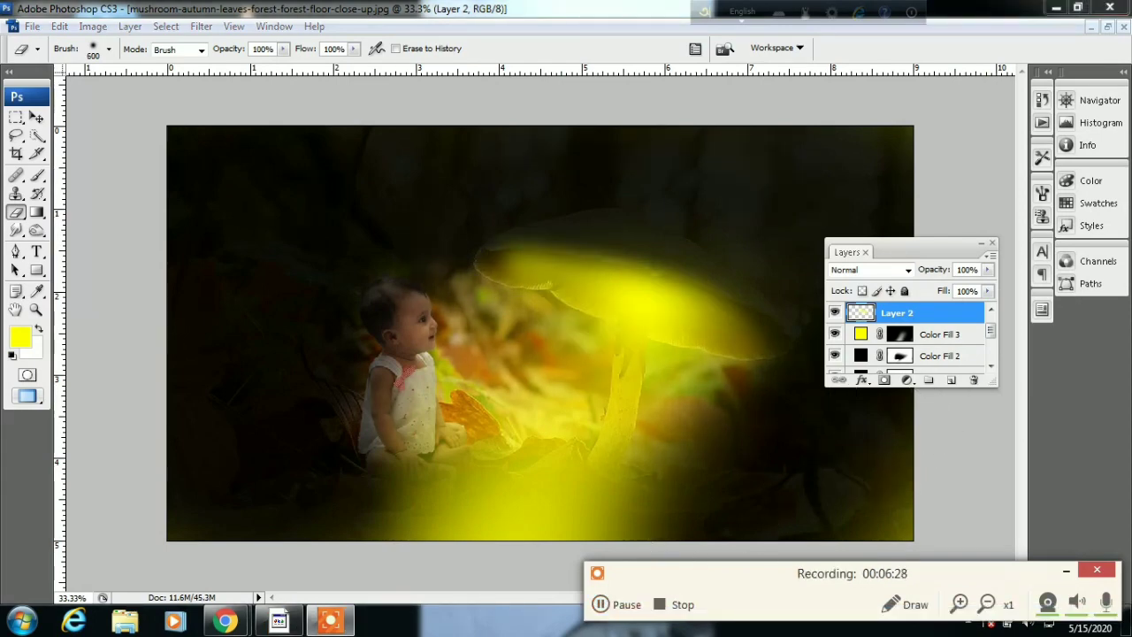
Create a Brightness/Contrast 1 adjustment layer with Brightness +18 and Contrast +38.
click(914, 386)
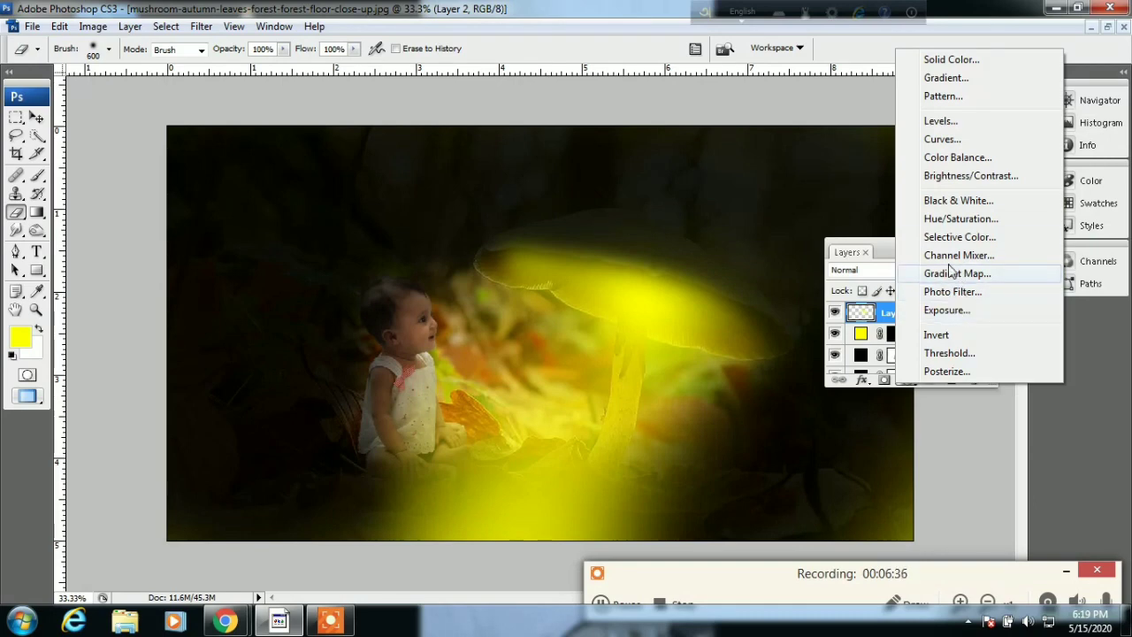
click(955, 177)
drag(867, 215, 896, 216)
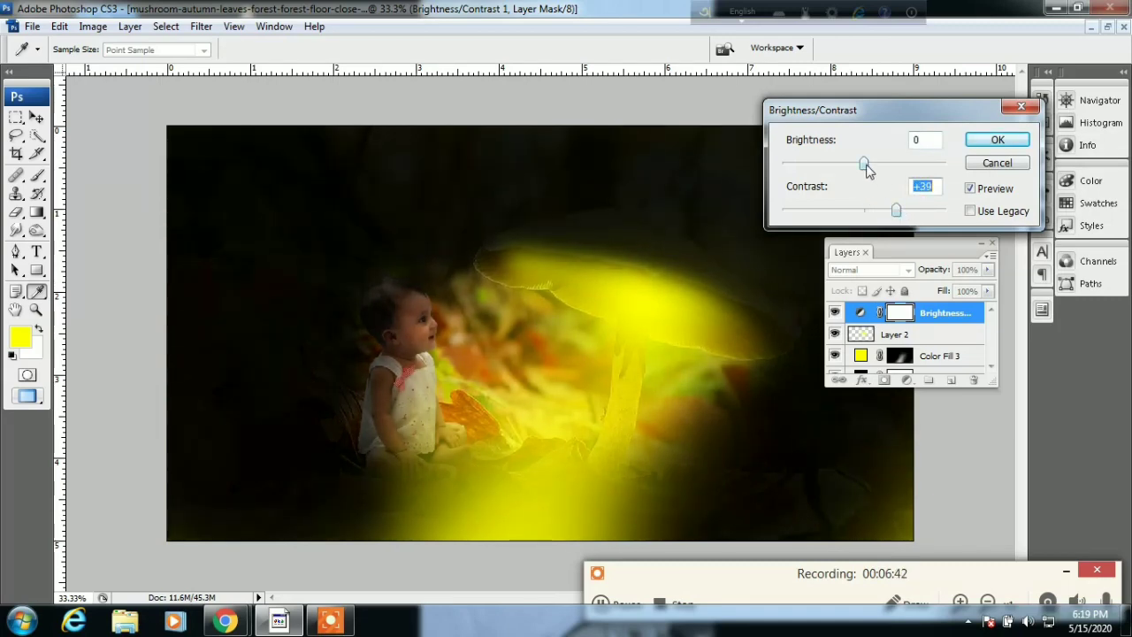
mouse_move(866, 170)
mouse_down()
mouse_move(877, 170)
mouse_move(857, 160)
mouse_move(870, 160)
mouse_up()
mouse_move(896, 209)
mouse_down()
mouse_move(881, 210)
mouse_move(911, 212)
mouse_move(883, 211)
mouse_move(896, 211)
mouse_up()
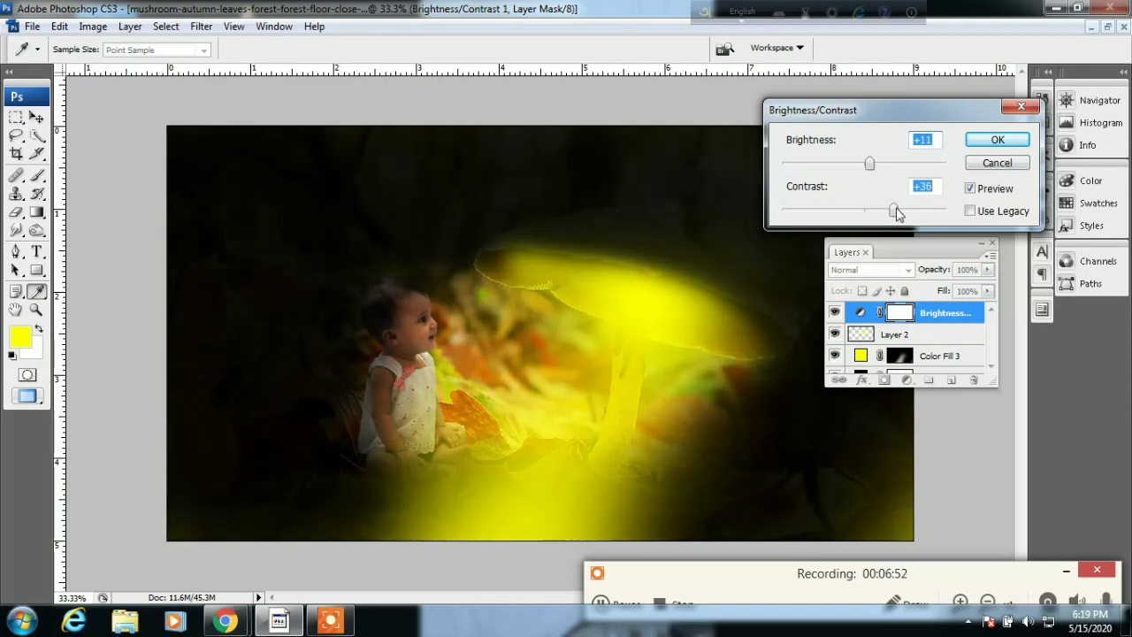
click(896, 212)
drag(870, 164, 879, 166)
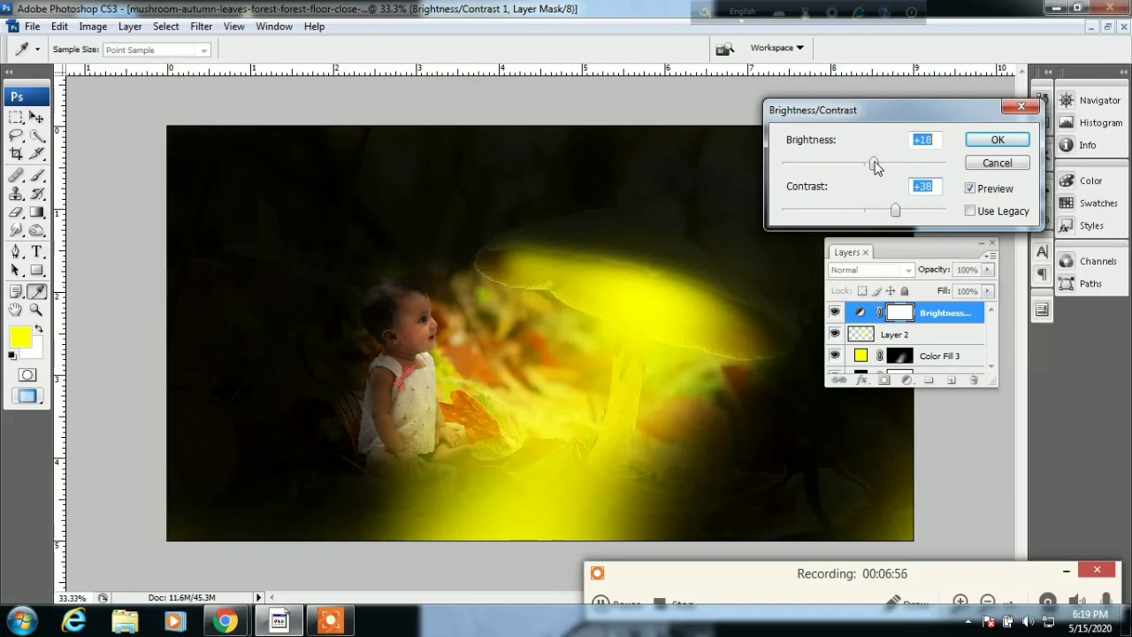
click(996, 140)
key(e)
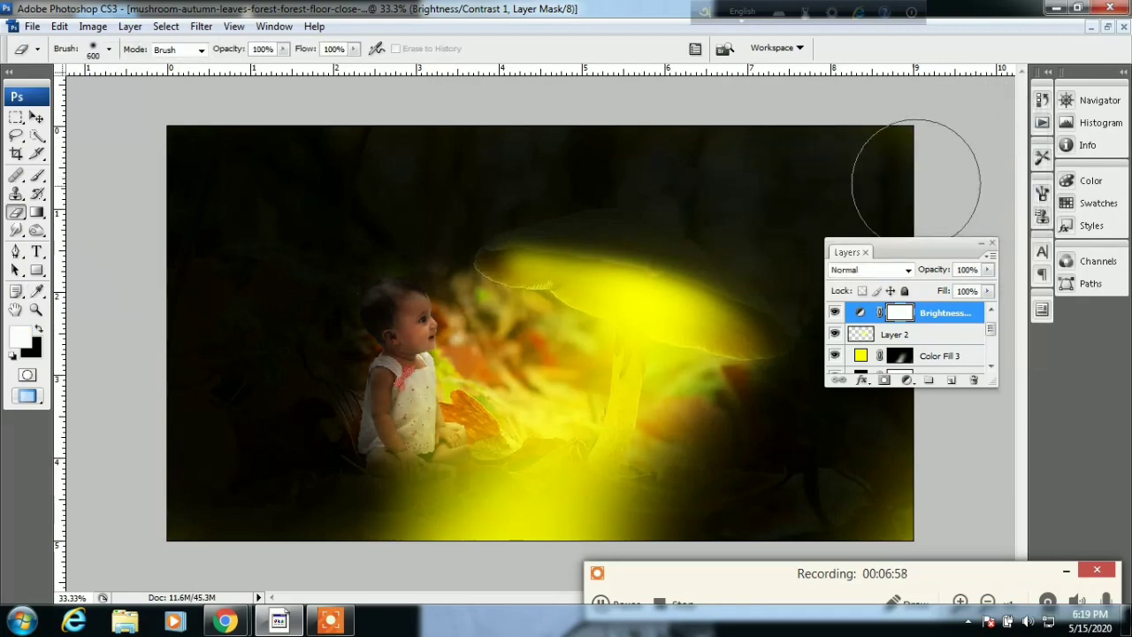
scroll(889, 366, down, 1)
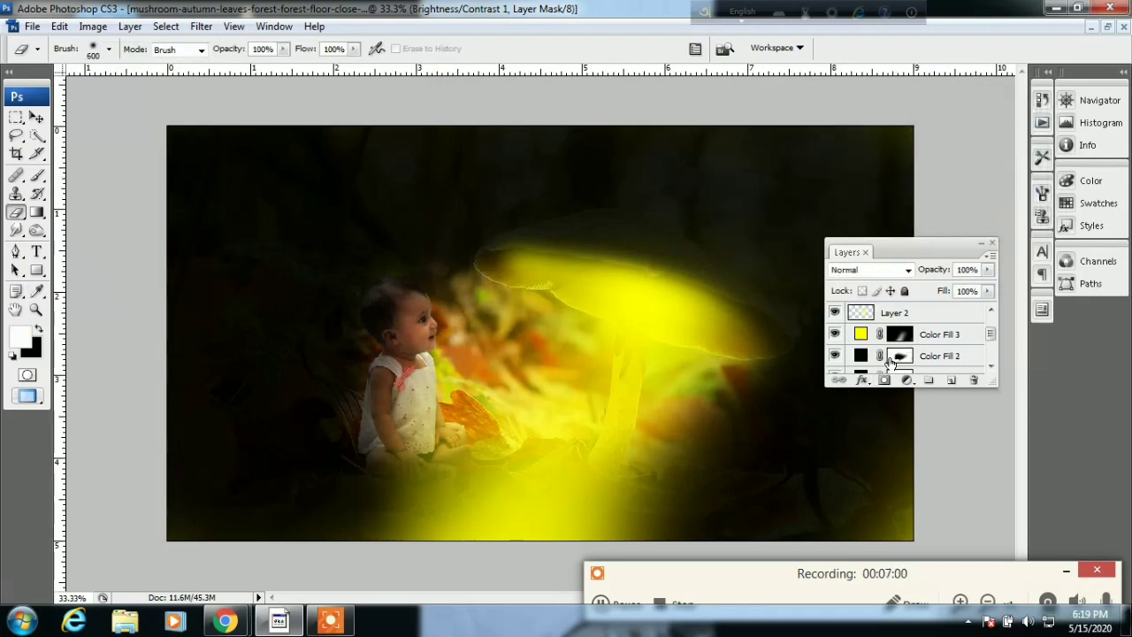
scroll(889, 366, down, 1)
scroll(888, 366, down, 1)
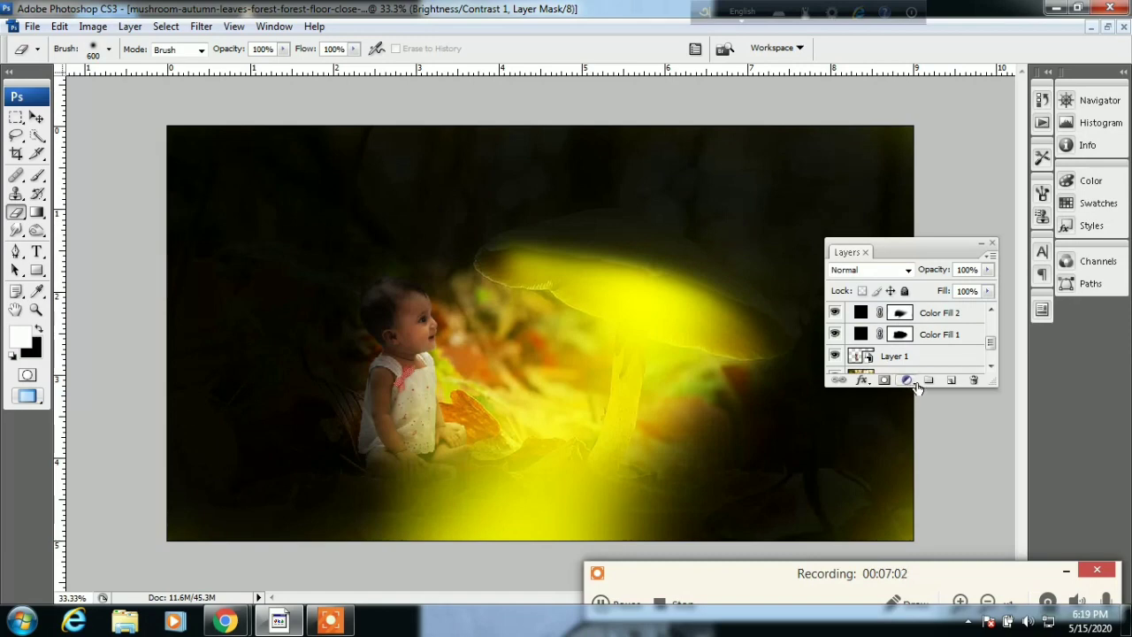
click(906, 381)
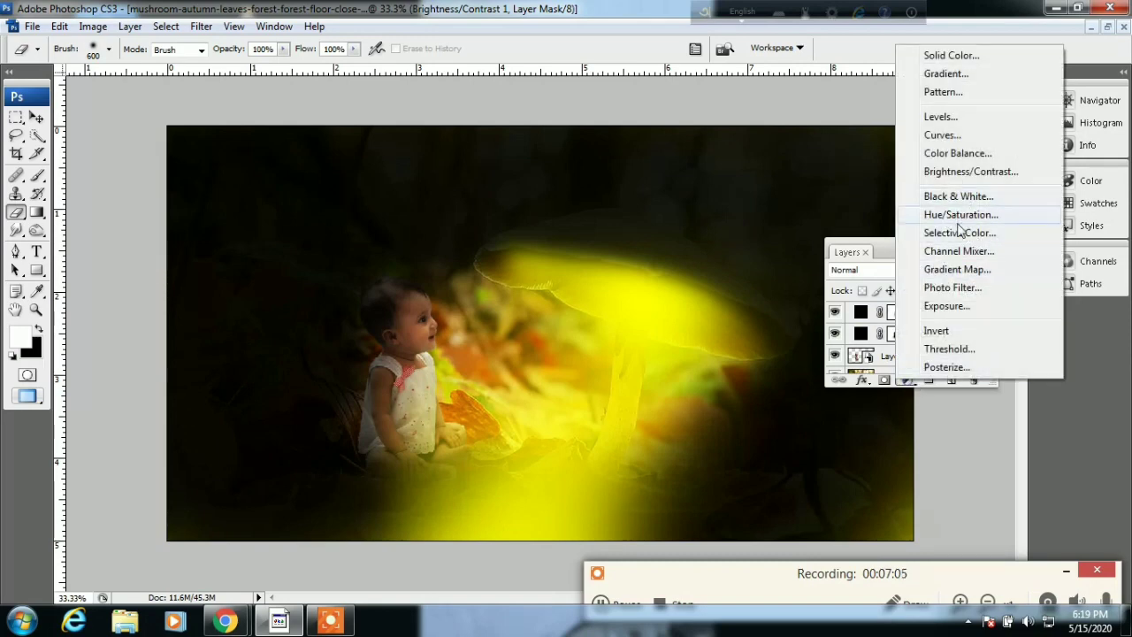
click(959, 251)
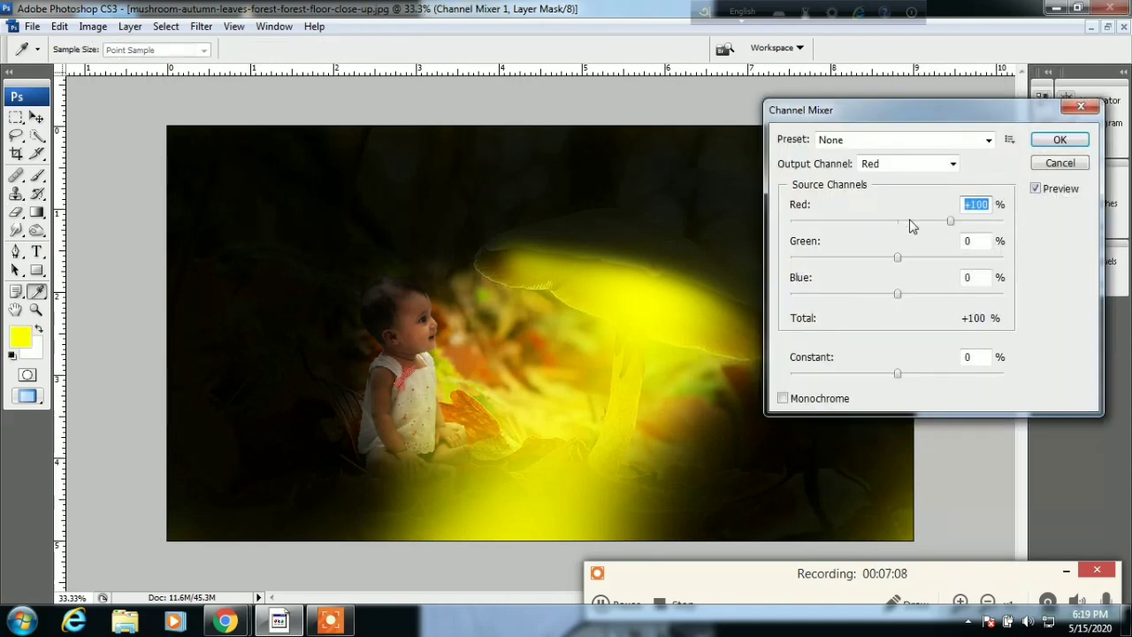
mouse_move(942, 227)
mouse_down()
mouse_move(822, 227)
mouse_move(977, 219)
mouse_move(902, 222)
mouse_move(966, 226)
mouse_up()
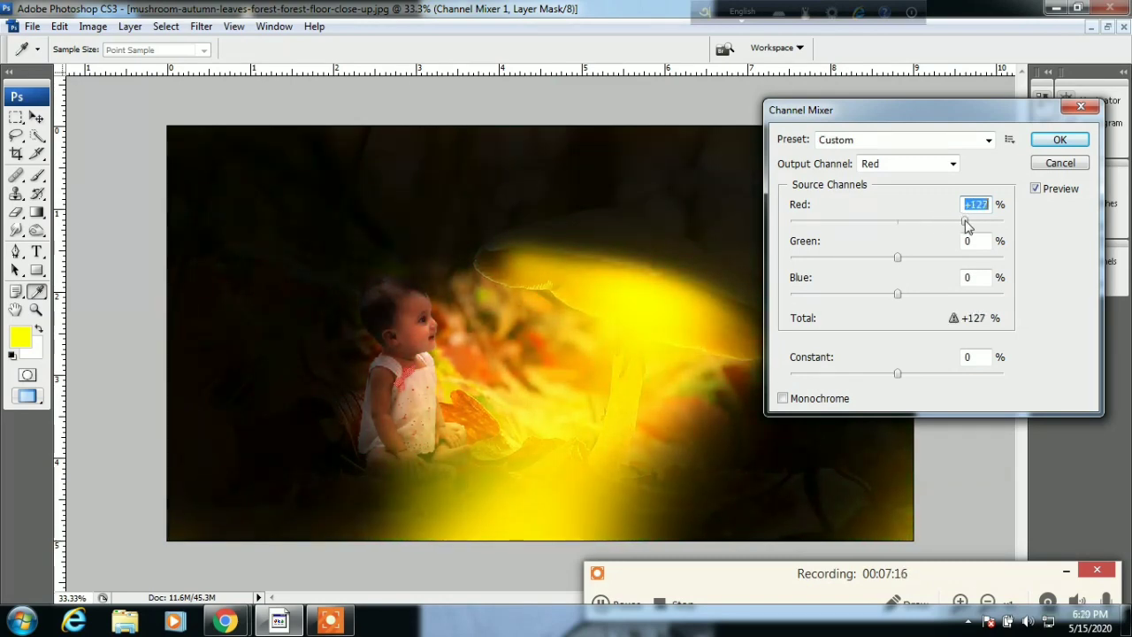
mouse_move(896, 259)
mouse_down()
mouse_move(934, 255)
mouse_move(791, 255)
mouse_move(935, 256)
mouse_move(833, 294)
mouse_move(900, 294)
mouse_up()
mouse_move(895, 372)
mouse_down()
mouse_move(785, 376)
mouse_move(979, 374)
mouse_move(846, 374)
mouse_up()
drag(960, 228, 891, 235)
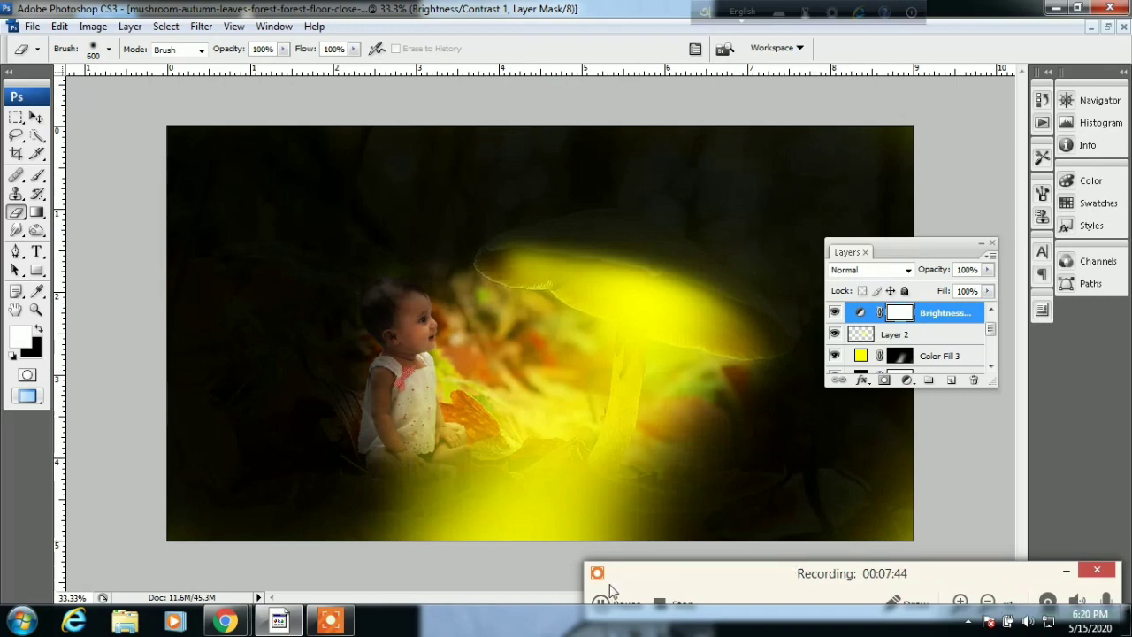
Apply Flatten Image from the Background layer's menu and confirm discarding the hidden layers.
click(619, 604)
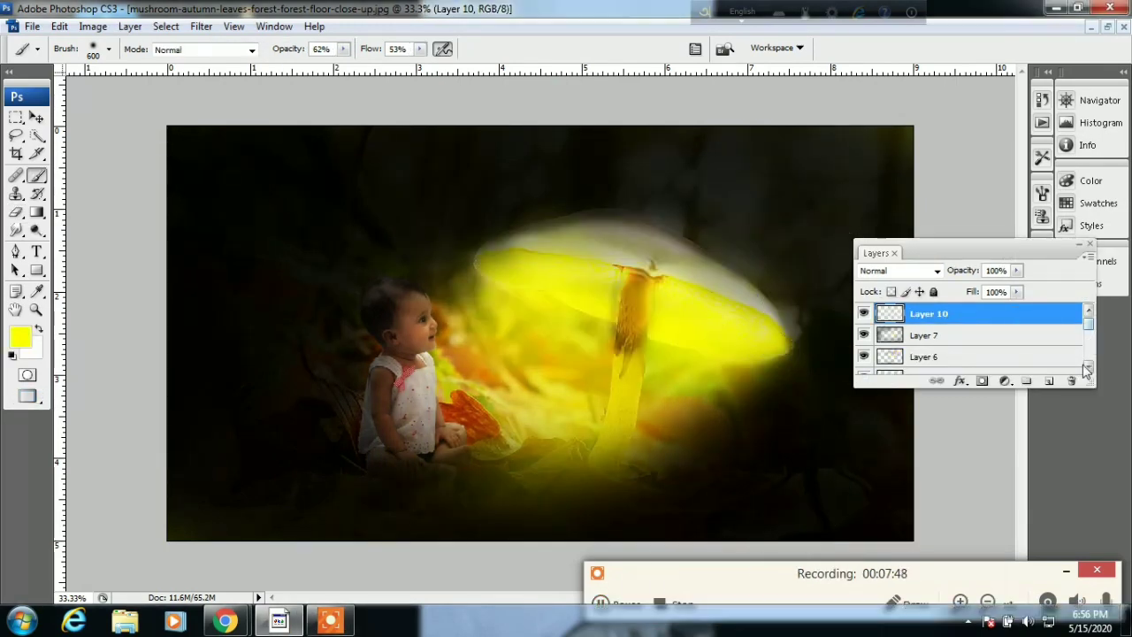
scroll(1032, 351, down, 2)
scroll(1032, 352, down, 2)
scroll(1032, 352, down, 2)
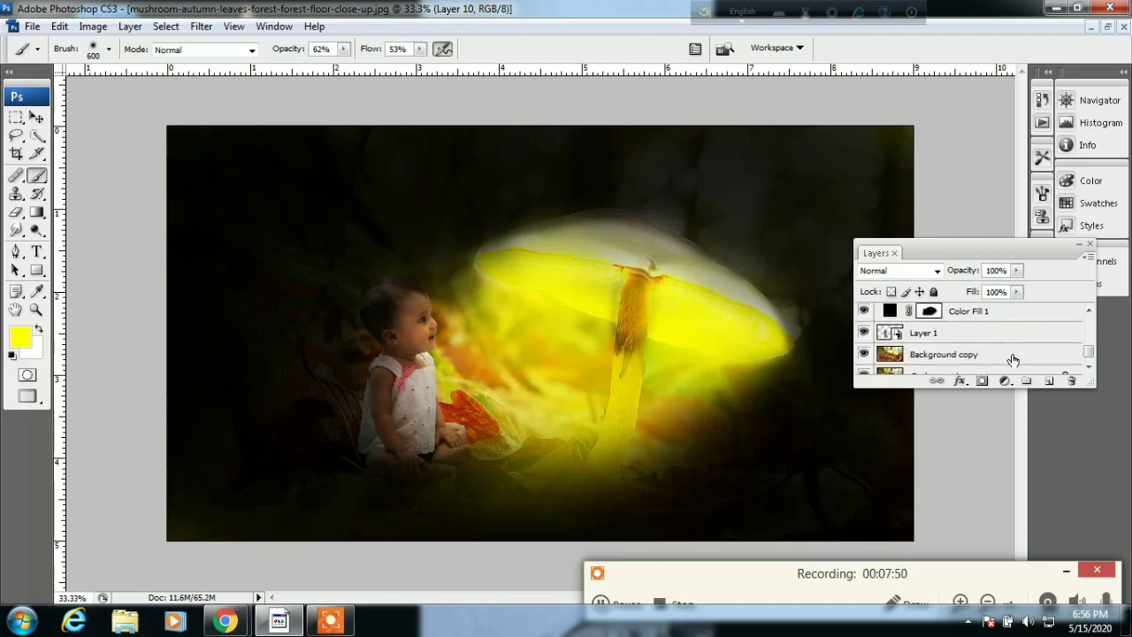
scroll(1010, 359, down, 1)
right_click(1000, 363)
click(973, 492)
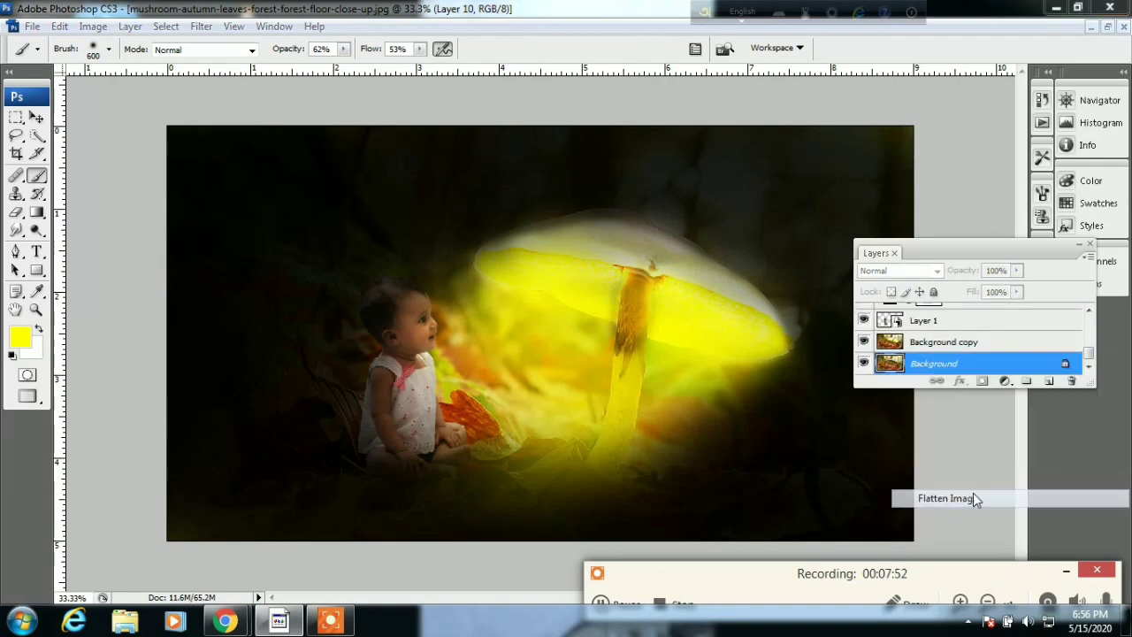
click(414, 223)
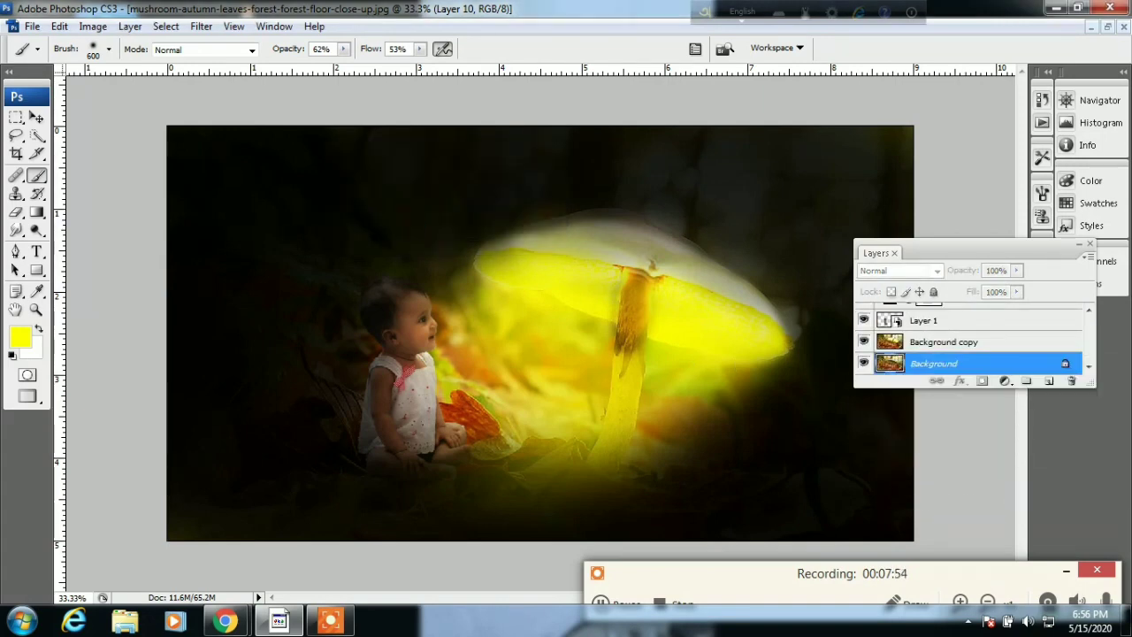
Zoom in on the baby's dress and the orange leaf.
ctrl+click(537, 353)
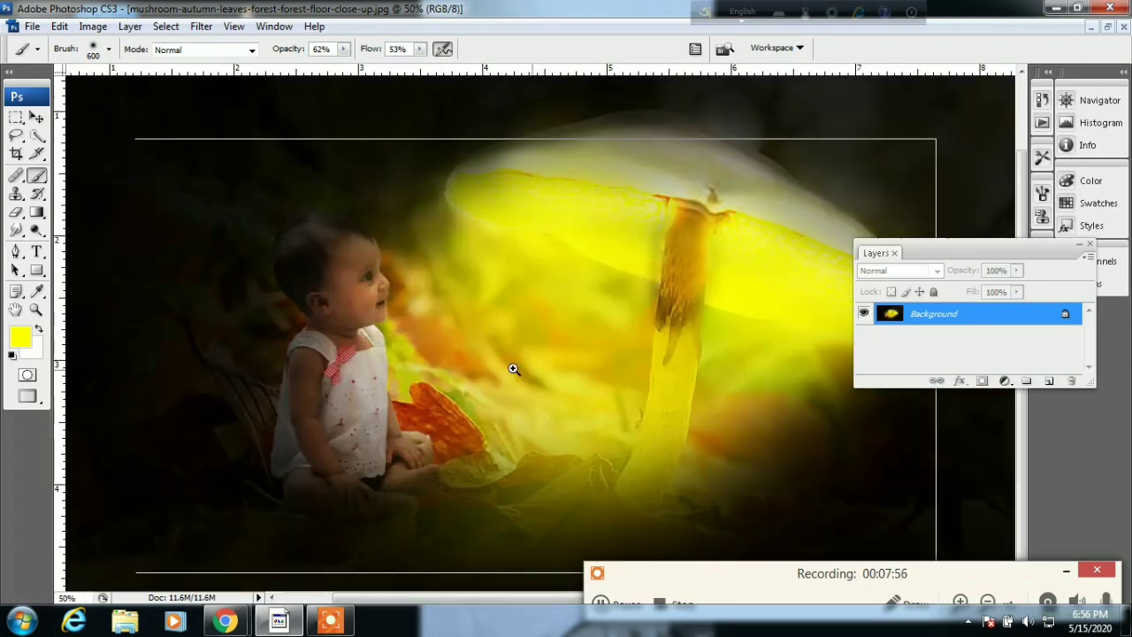
ctrl+click(512, 371)
ctrl+click(406, 396)
Clone over the light fringe beside the baby's knee with a smaller Clone Stamp brush.
ctrl+click(520, 292)
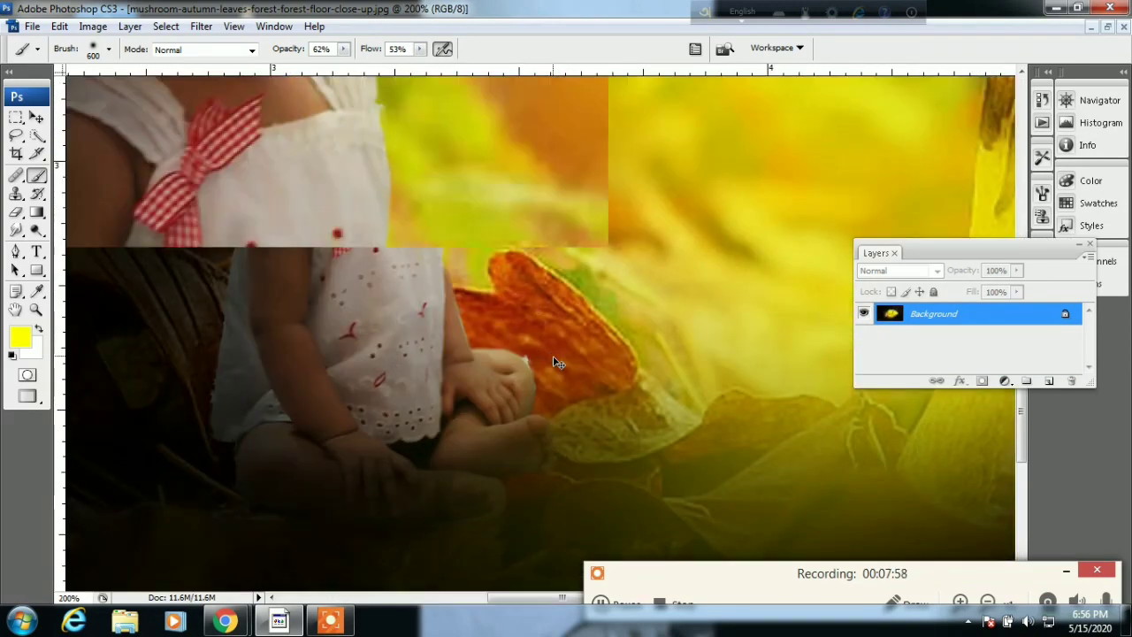
key(s)
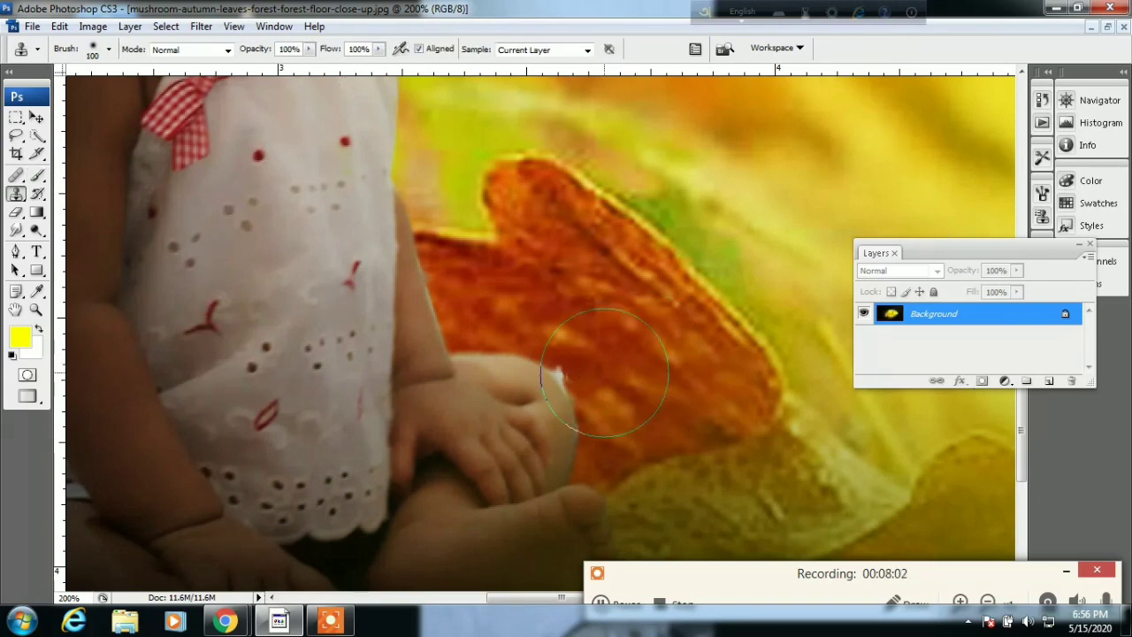
key(bracketleft)
key(bracketleft)
key(bracketleft)
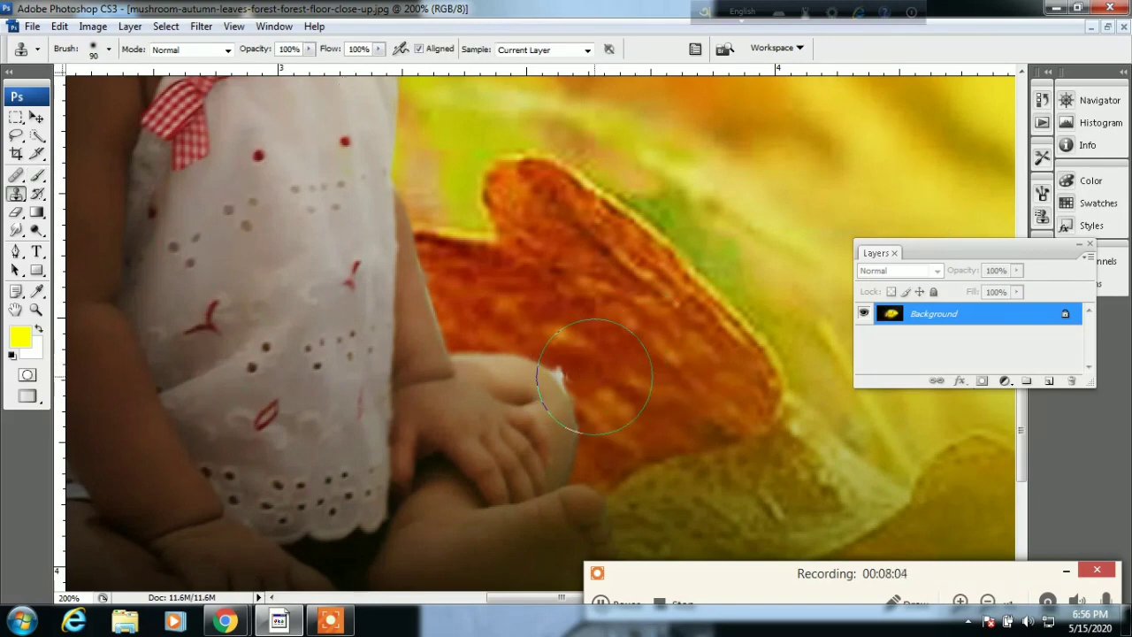
key(bracketleft)
key(bracketleft)
key(bracketleft)
drag(560, 370, 579, 419)
drag(524, 348, 602, 397)
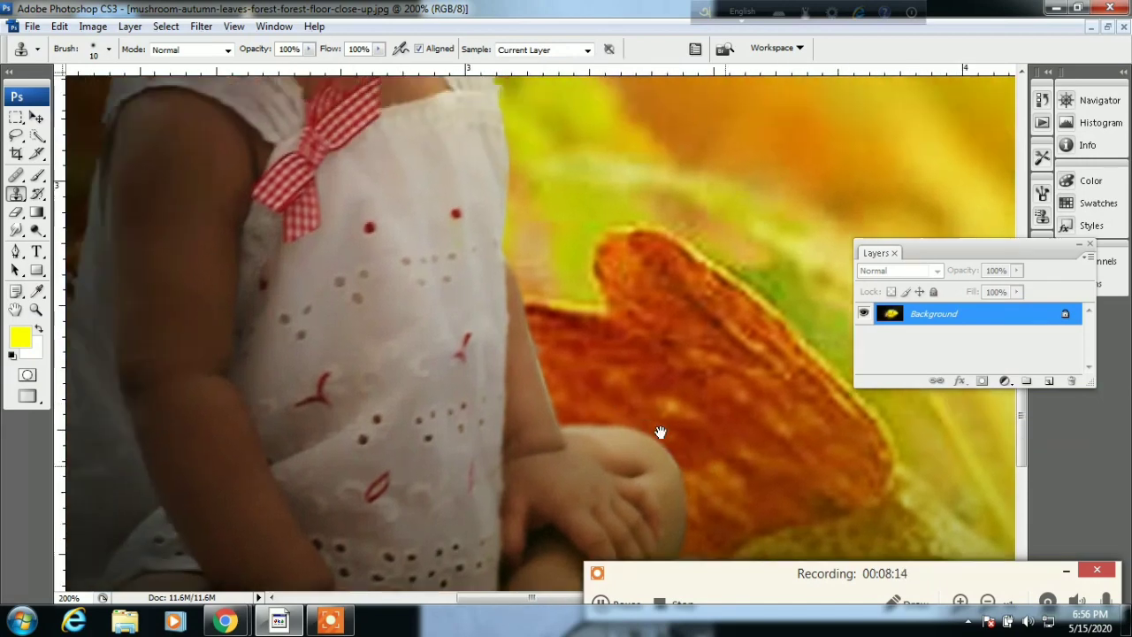
mouse_move(527, 374)
mouse_down()
mouse_move(651, 444)
mouse_move(632, 385)
mouse_up()
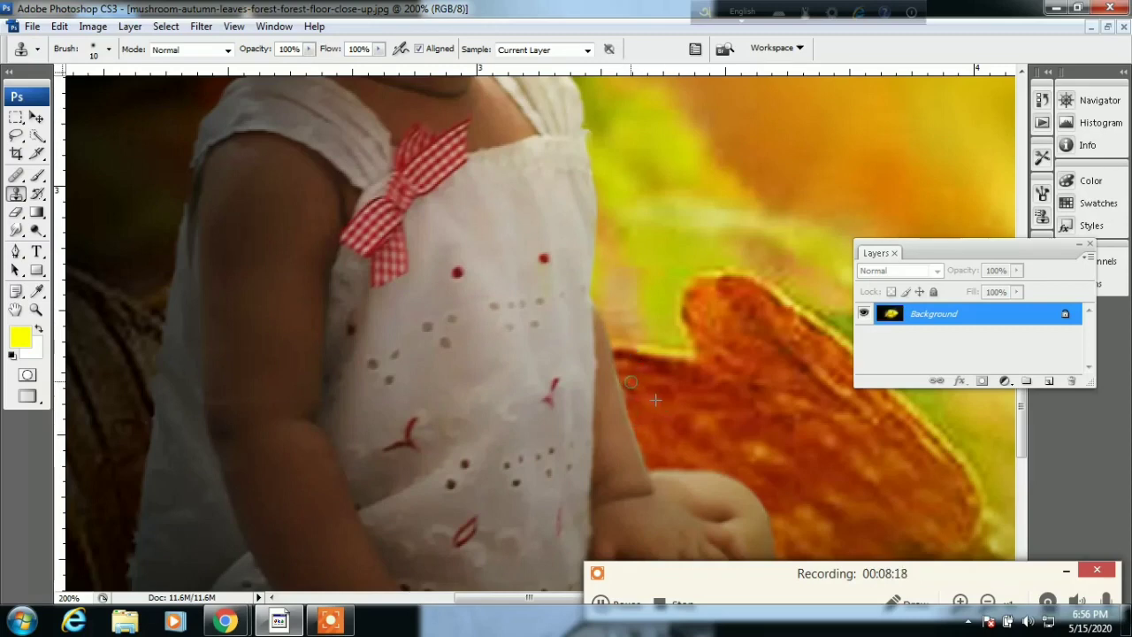
Bring the arm and leaf edge into view and switch to a slightly larger Smudge brush.
mouse_move(657, 435)
mouse_down()
mouse_move(604, 336)
mouse_move(607, 356)
mouse_up()
key(r)
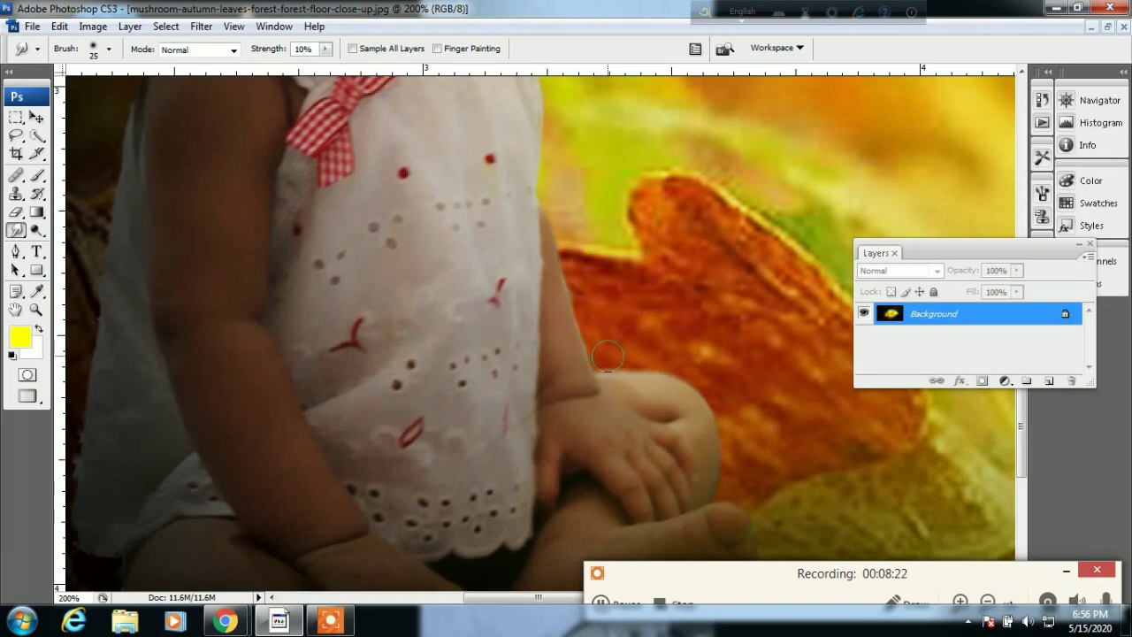
key(bracketright)
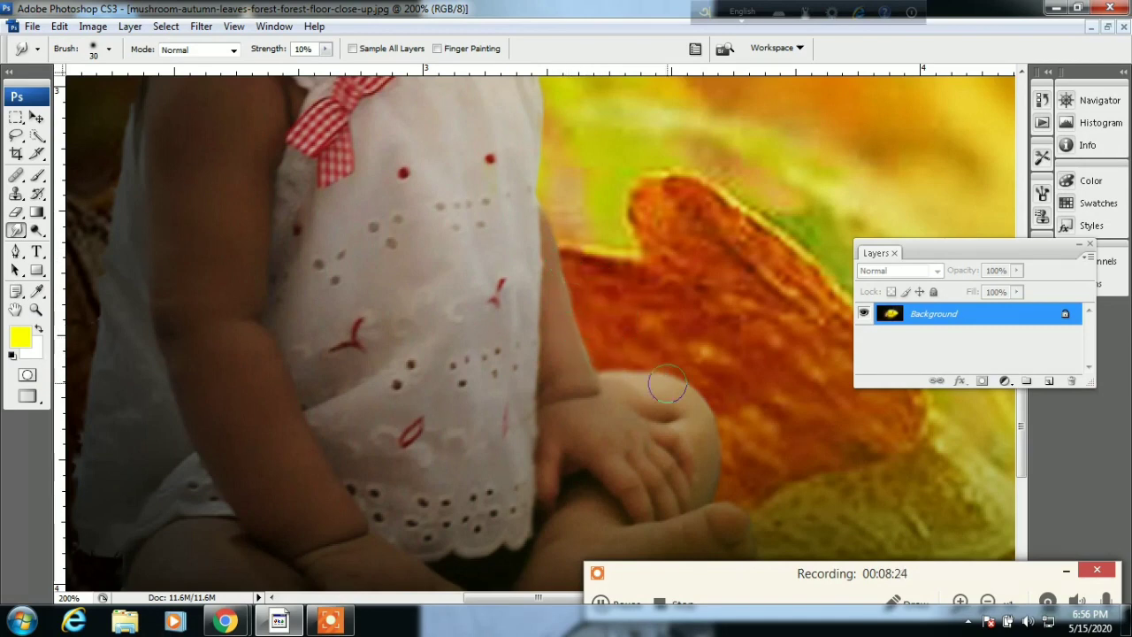
Zoom in on the top of the mushroom cap and enlarge the brush to 125.
alt+click(576, 302)
alt+click(577, 302)
alt+click(576, 302)
alt+click(576, 303)
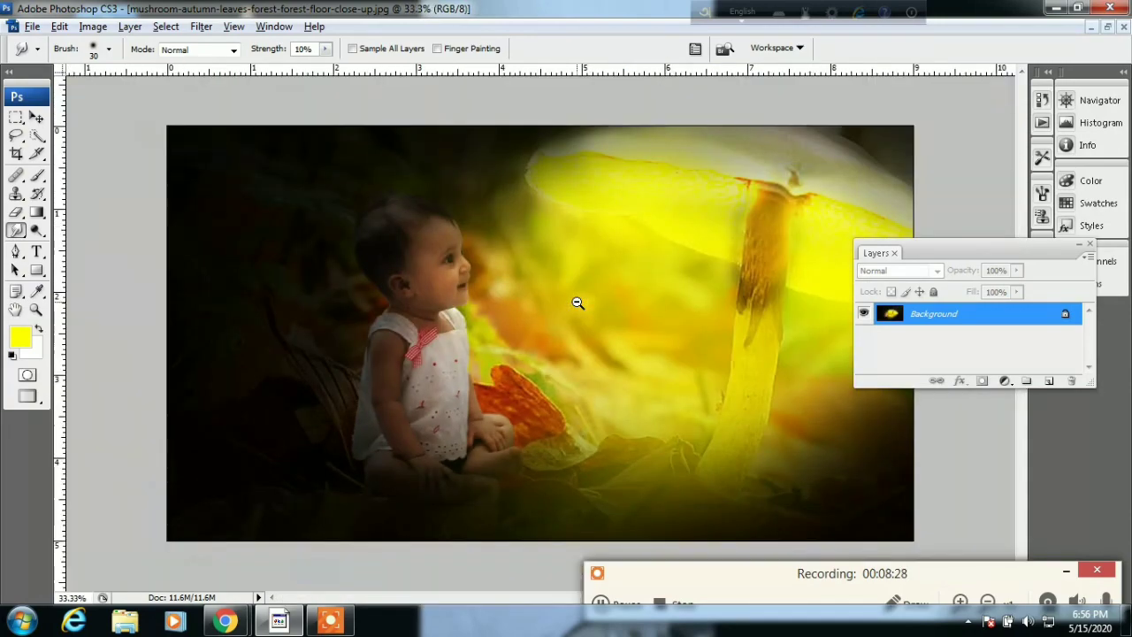
ctrl+click(671, 239)
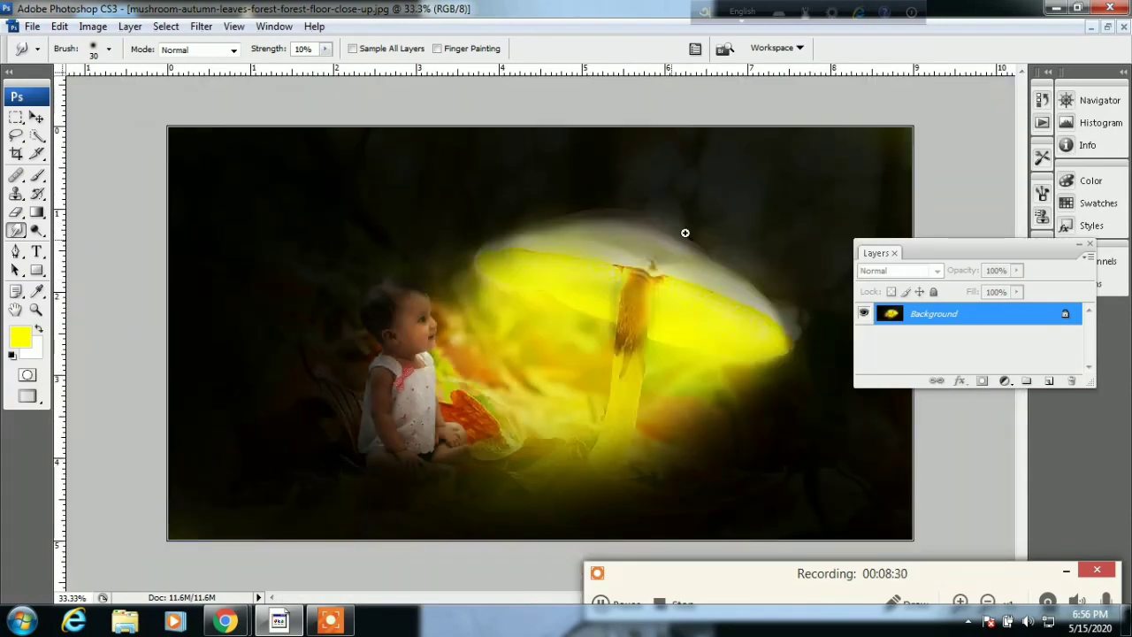
ctrl+click(690, 245)
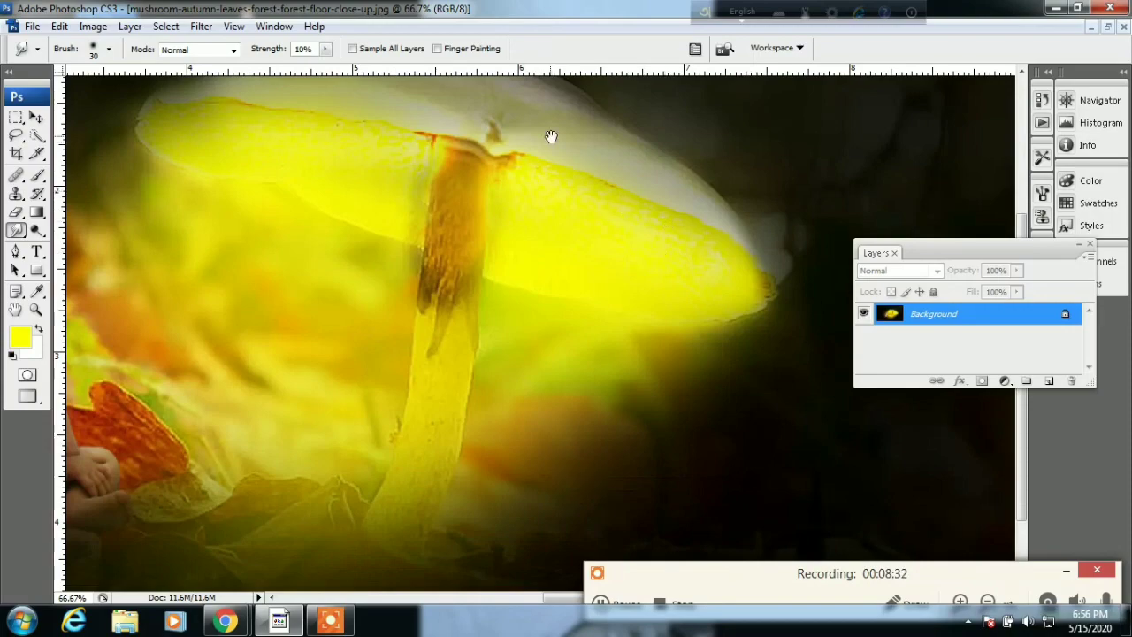
drag(551, 137, 695, 278)
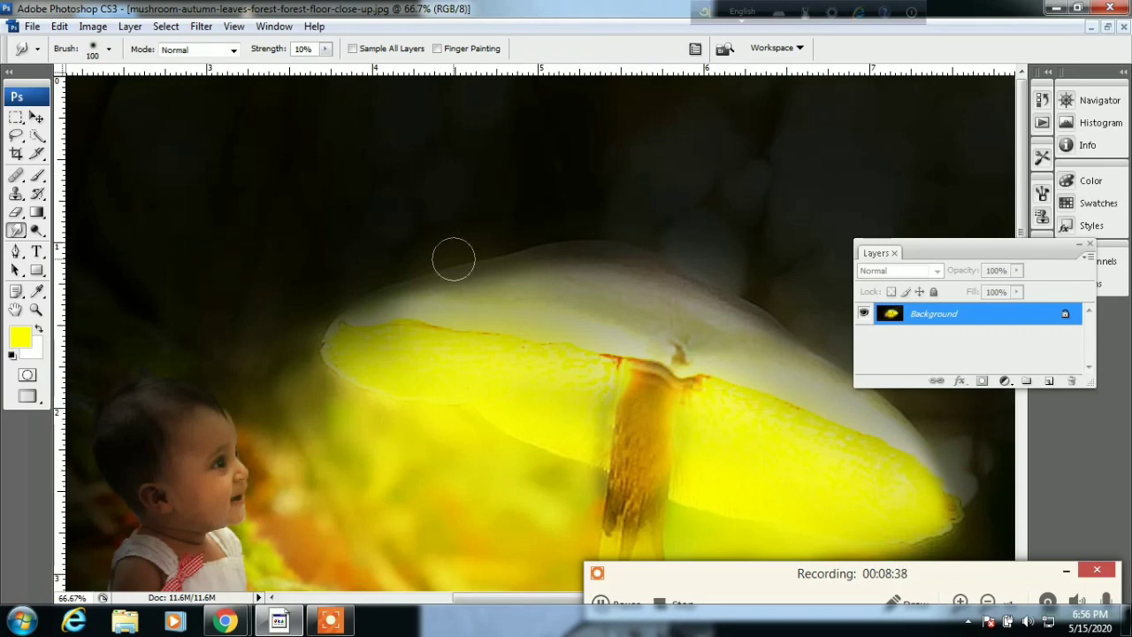
key(bracketright)
key(bracketright)
key(bracketright)
drag(785, 338, 614, 223)
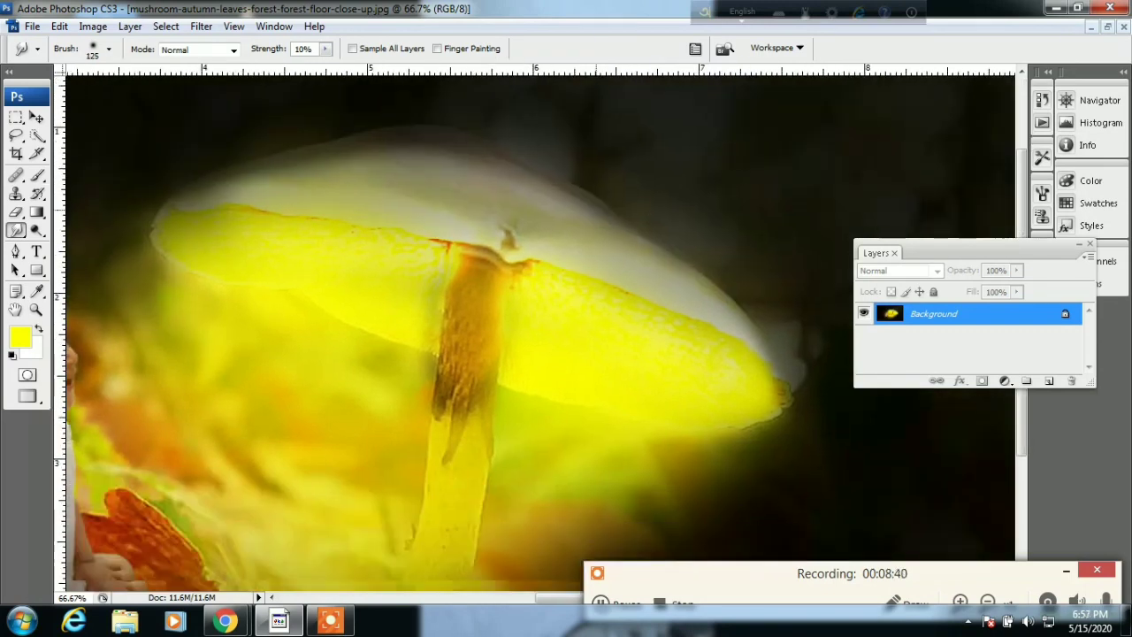
Return to the 33.3% whole-image view and bring up the adjustment layer types list.
key(ctrl+minus)
key(ctrl+minus)
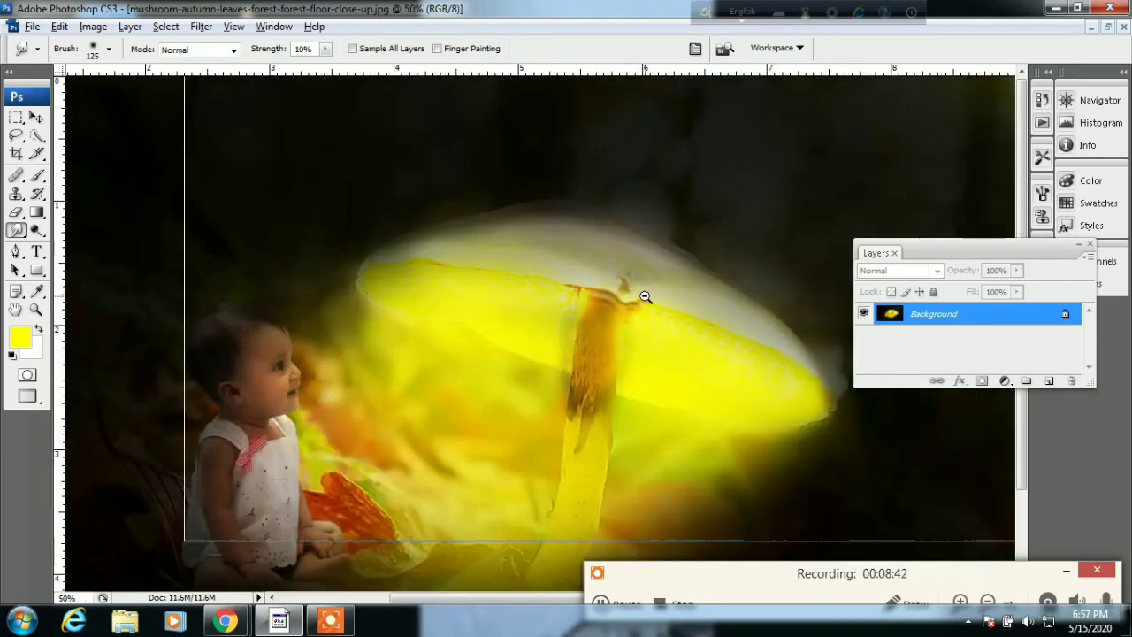
key(ctrl+minus)
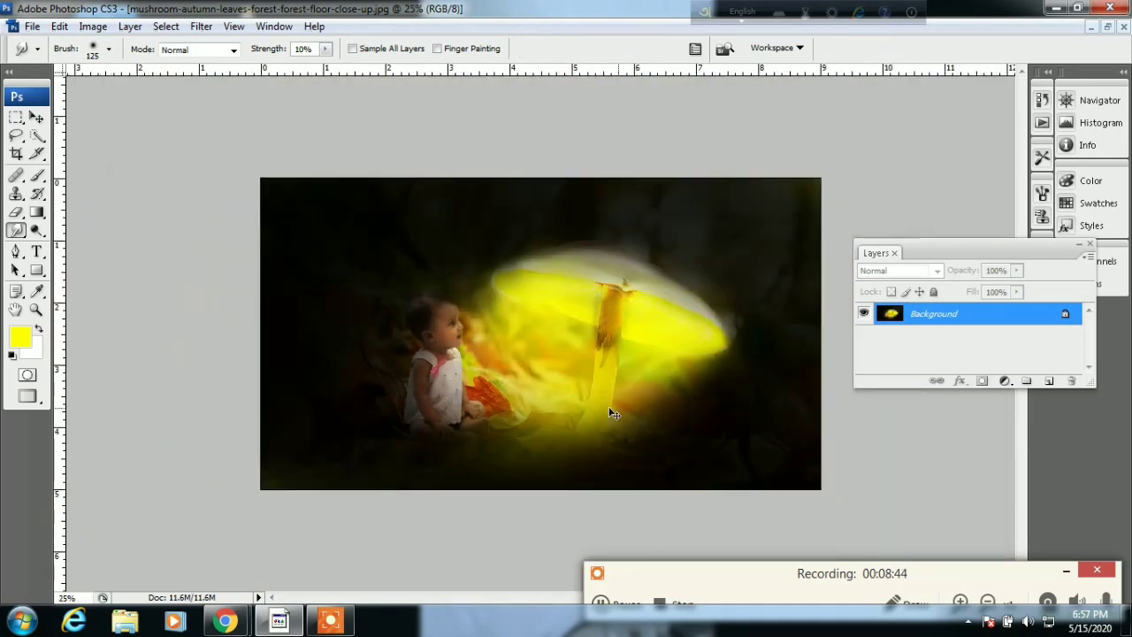
ctrl+click(522, 389)
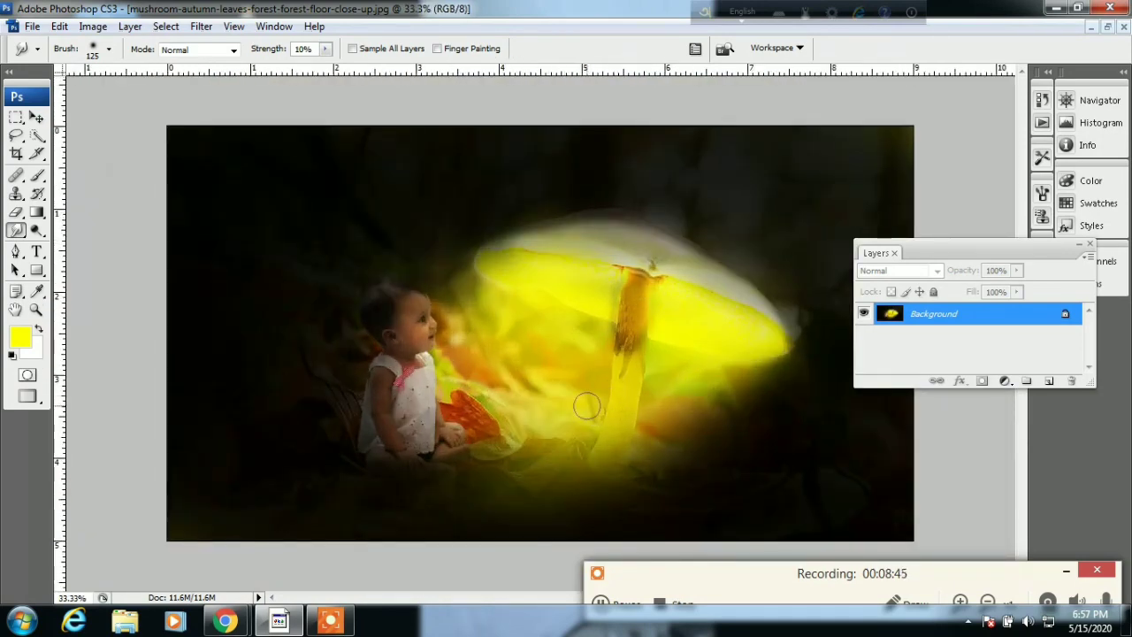
alt+click(548, 409)
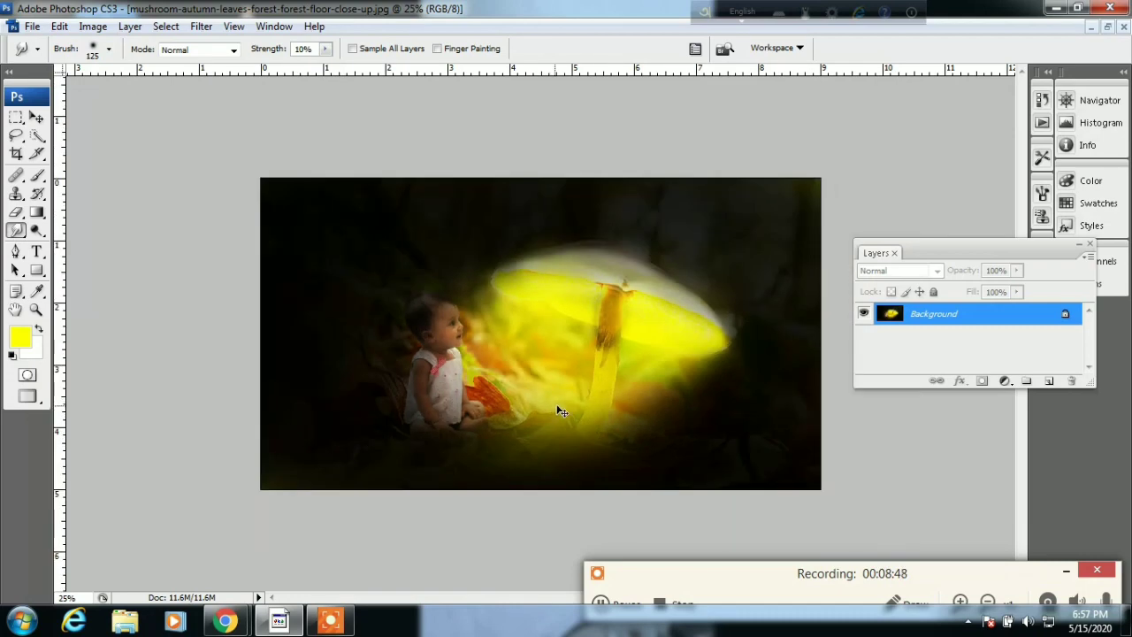
key(ctrl+plus)
click(1004, 382)
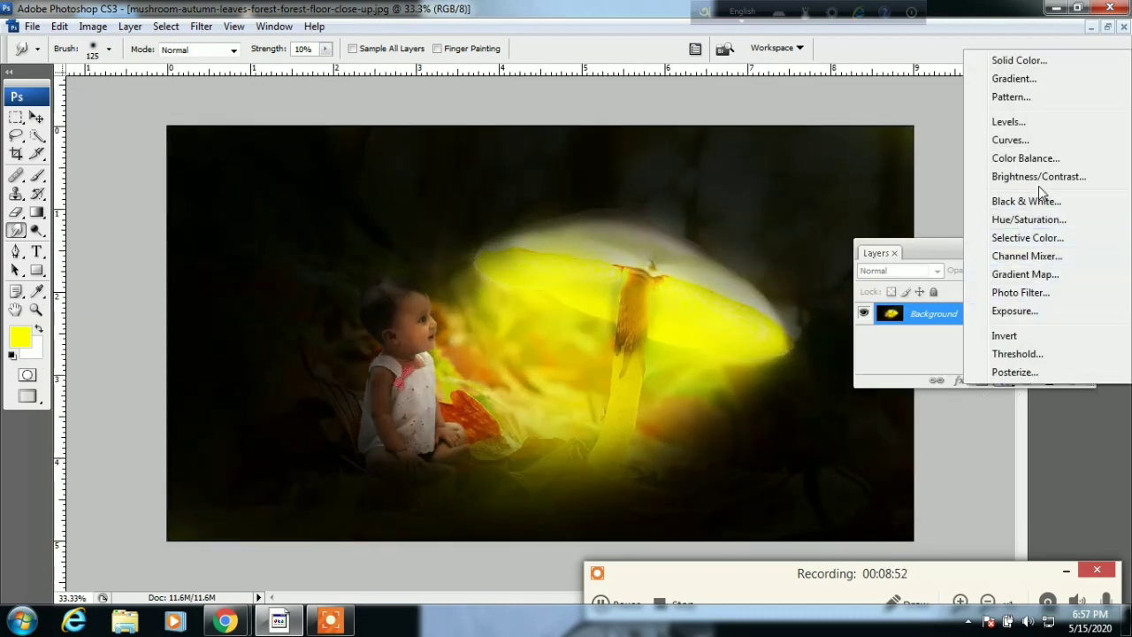
click(1030, 255)
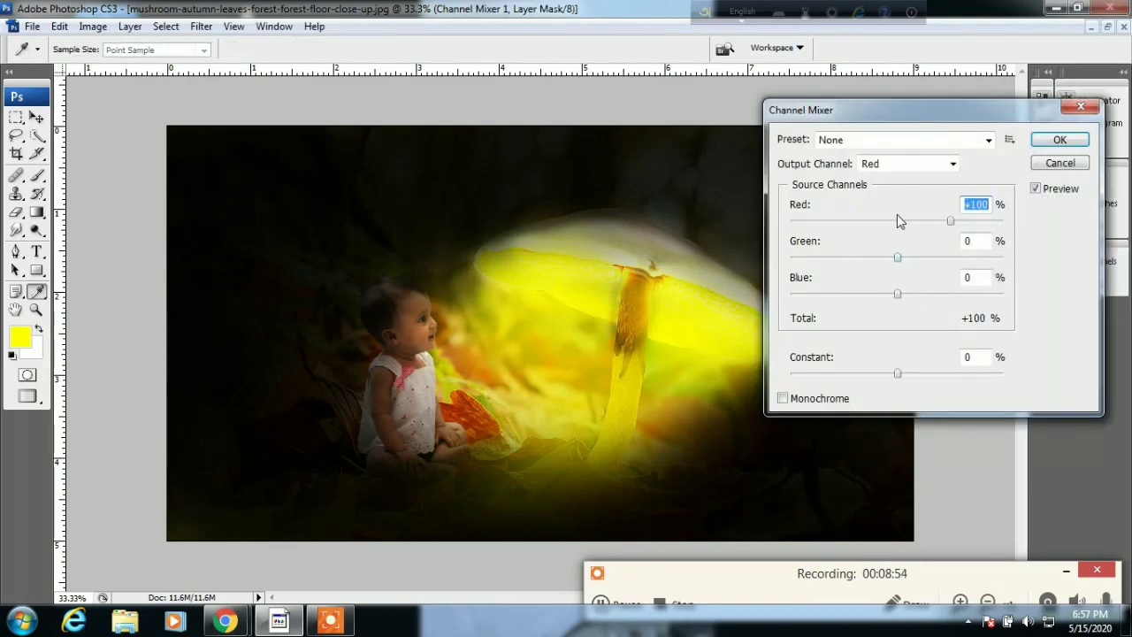
mouse_move(946, 222)
mouse_down()
mouse_move(890, 225)
mouse_move(966, 221)
mouse_up()
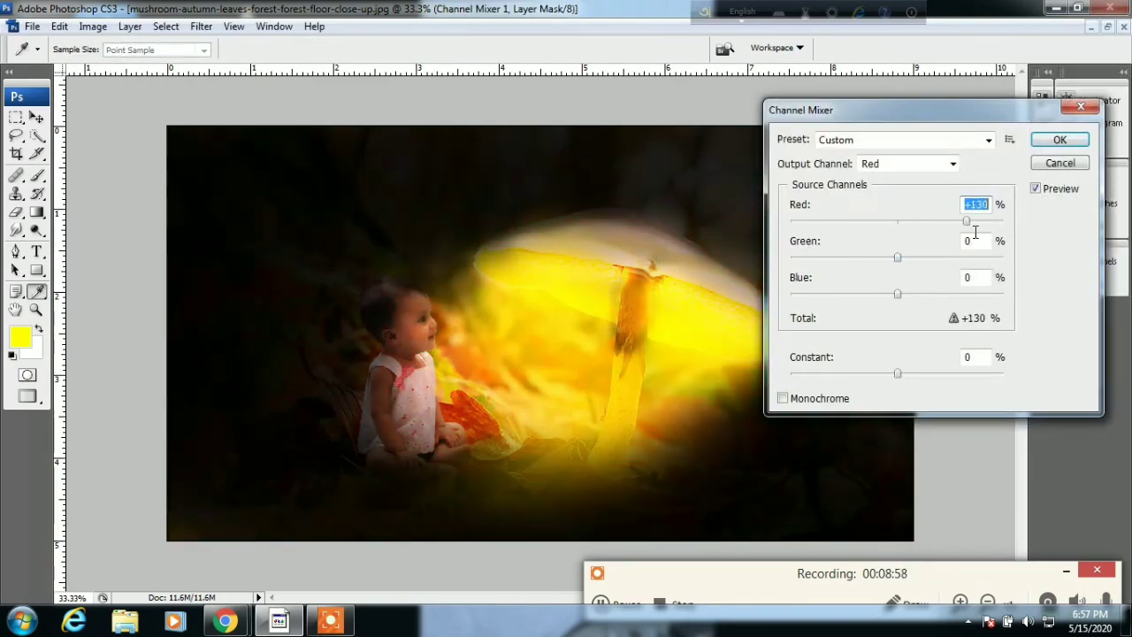
mouse_move(967, 221)
mouse_down()
mouse_move(934, 234)
mouse_move(972, 232)
mouse_move(929, 231)
mouse_move(960, 237)
mouse_move(943, 253)
mouse_move(825, 260)
mouse_move(818, 276)
mouse_move(791, 277)
mouse_up()
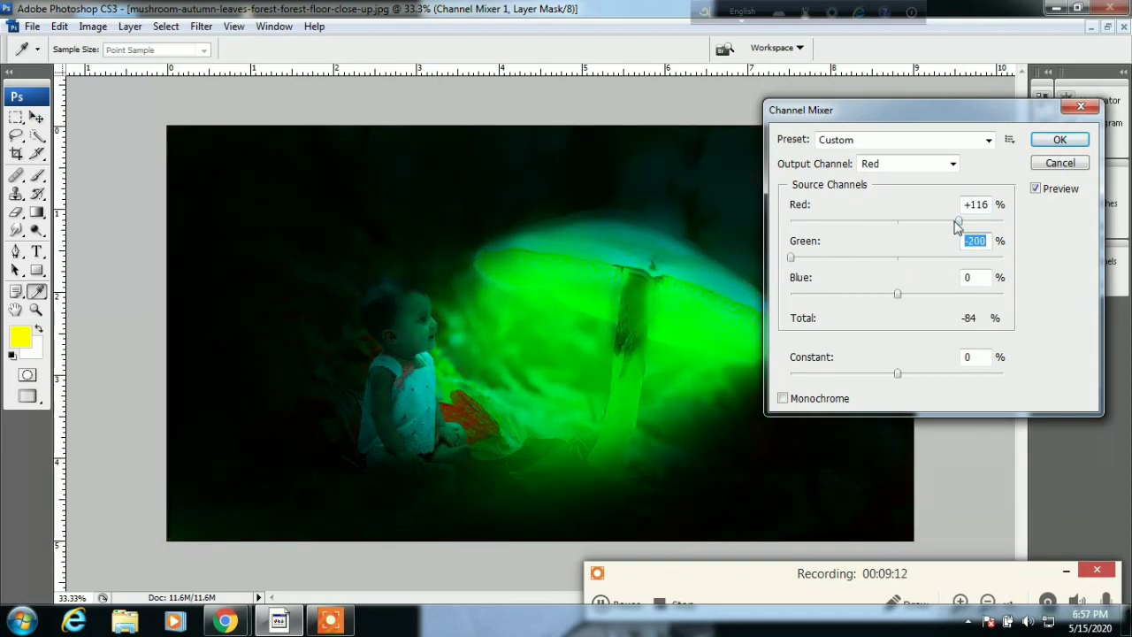
mouse_move(957, 227)
mouse_down()
mouse_move(908, 226)
mouse_move(959, 226)
mouse_up()
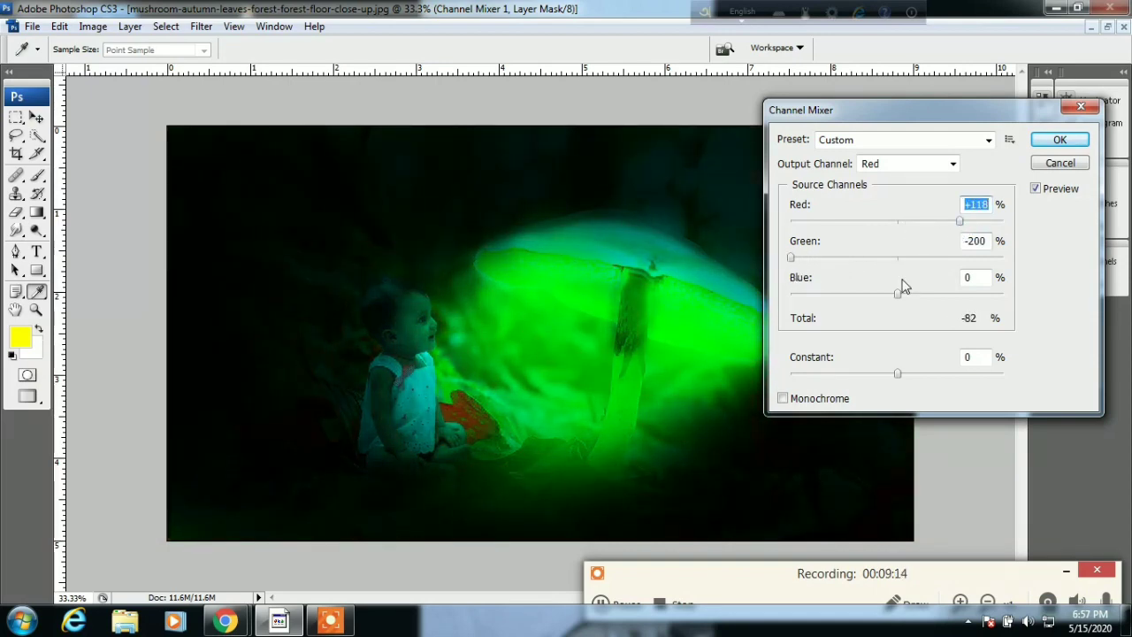
mouse_move(897, 292)
mouse_down()
mouse_move(840, 298)
mouse_move(927, 294)
mouse_up()
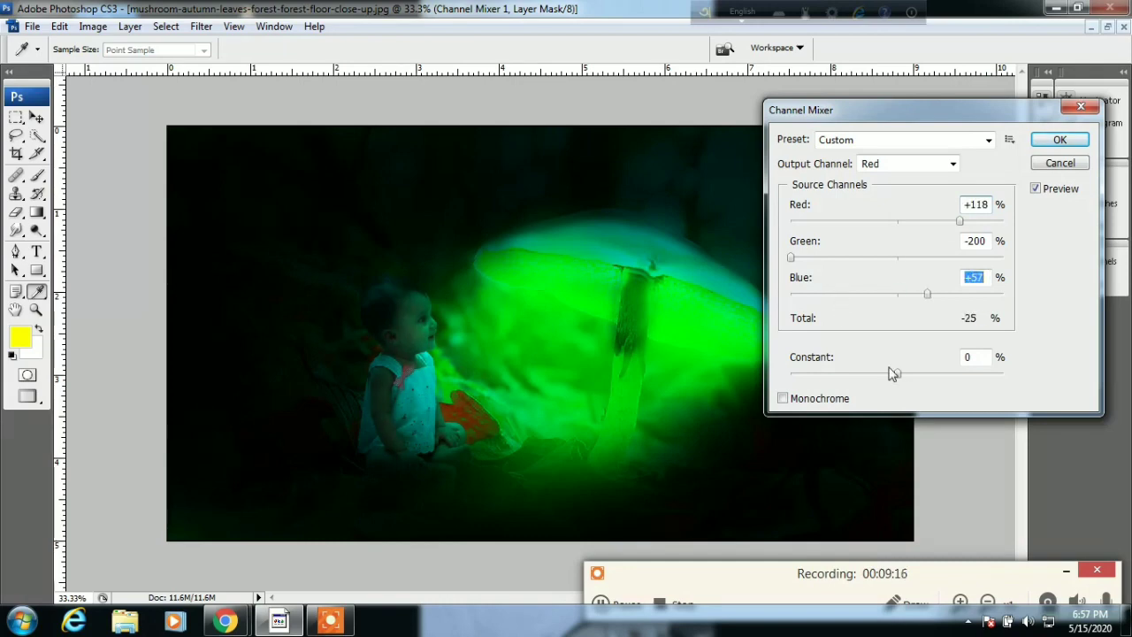
mouse_move(889, 372)
mouse_down()
mouse_move(831, 380)
mouse_move(940, 373)
mouse_up()
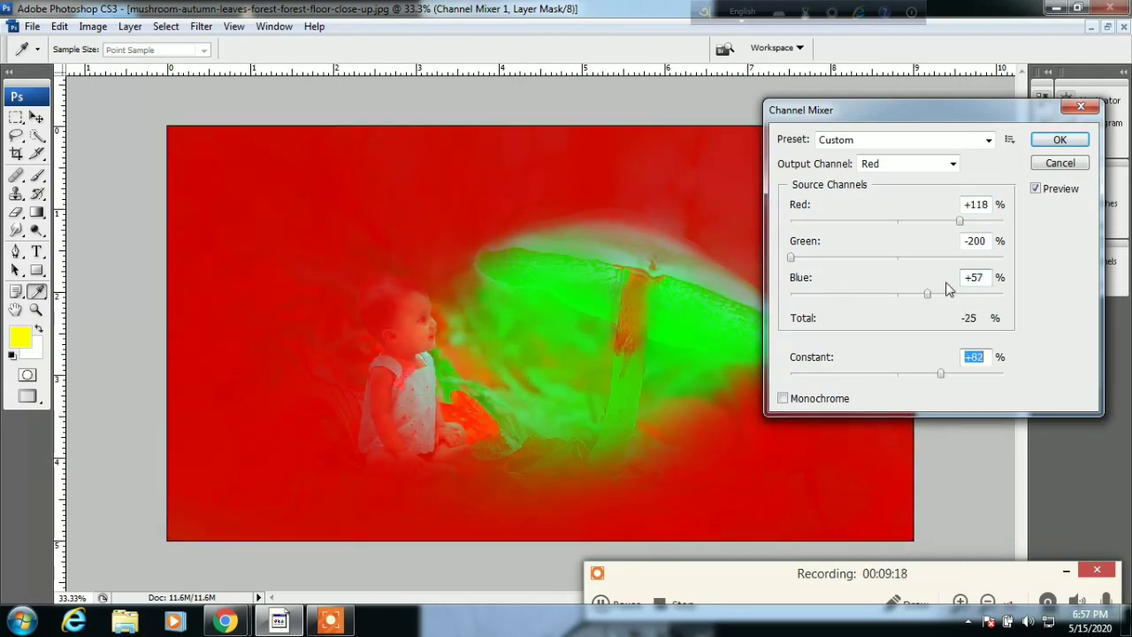
click(1052, 168)
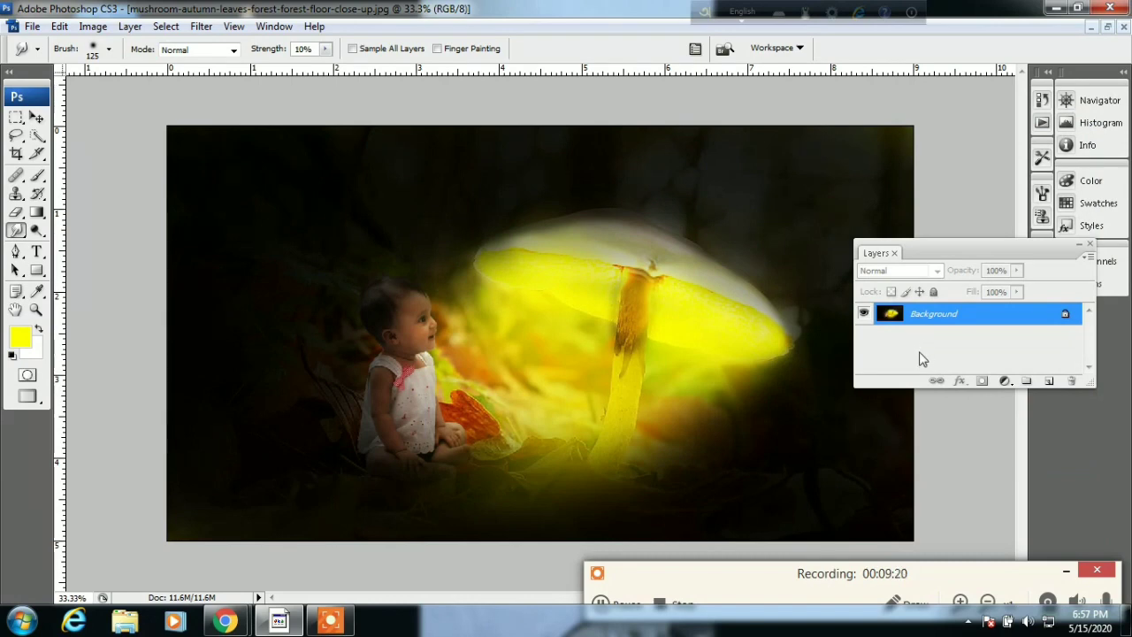
click(1004, 381)
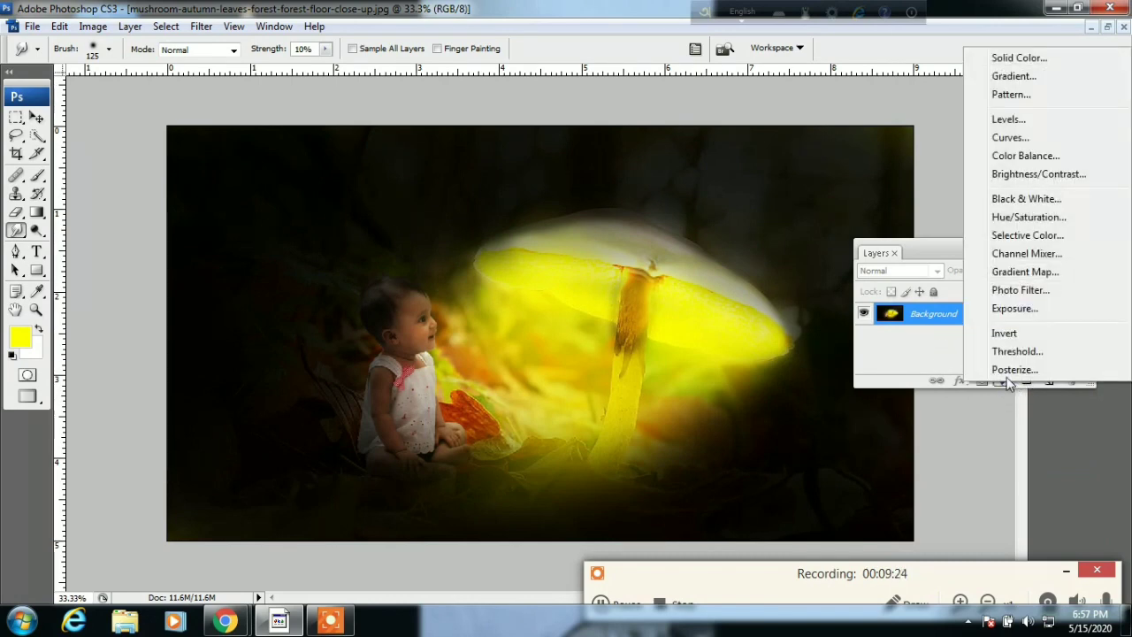
click(600, 603)
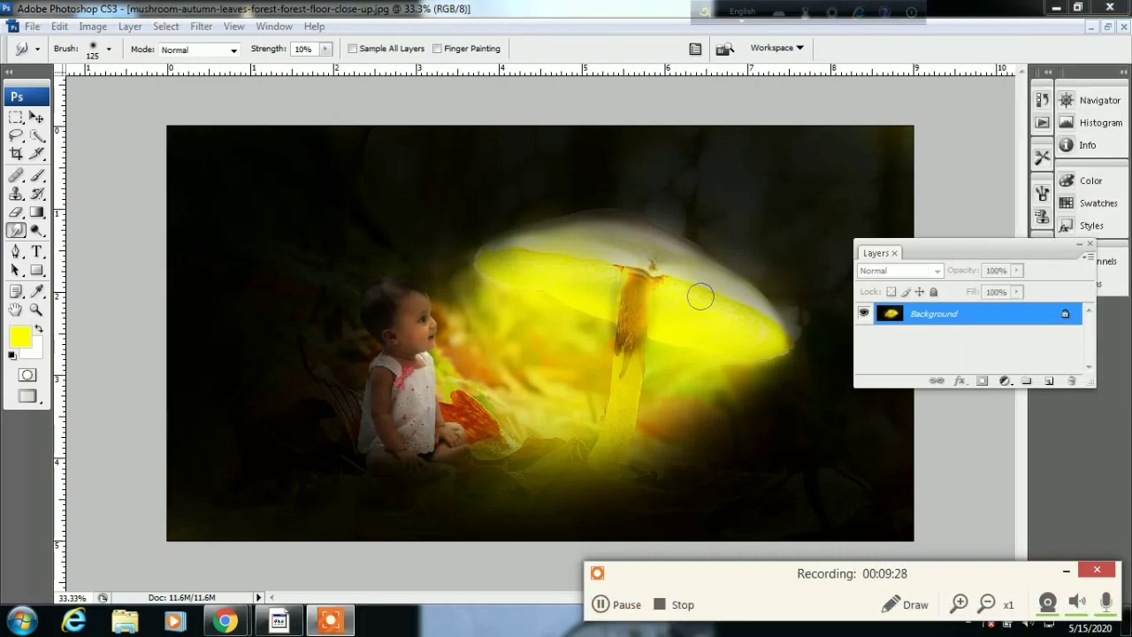
key(s)
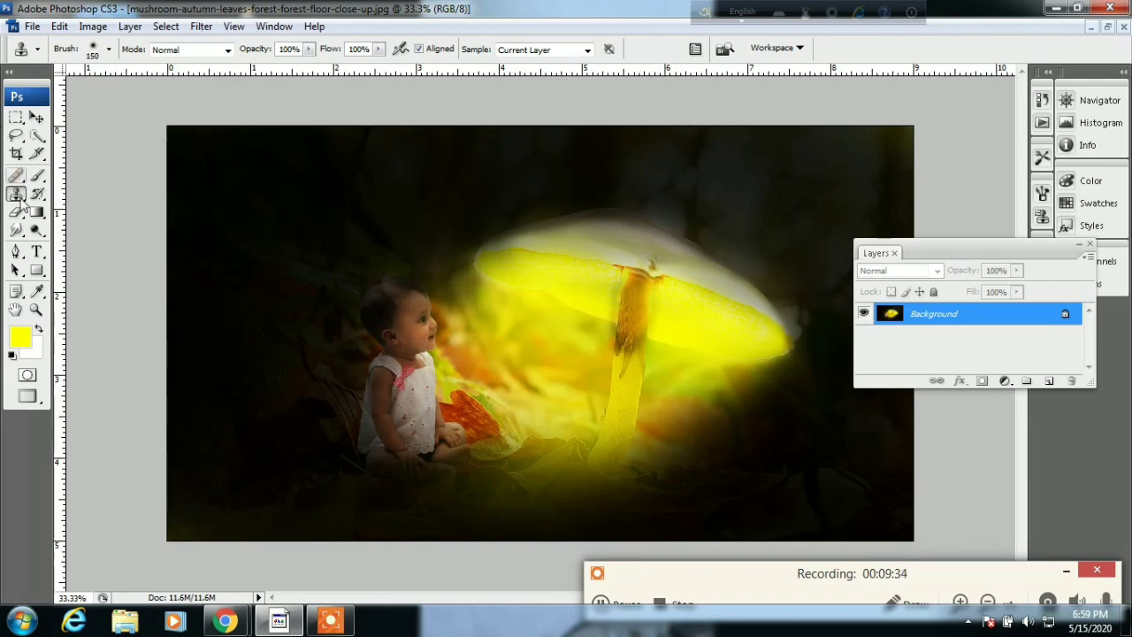
click(16, 229)
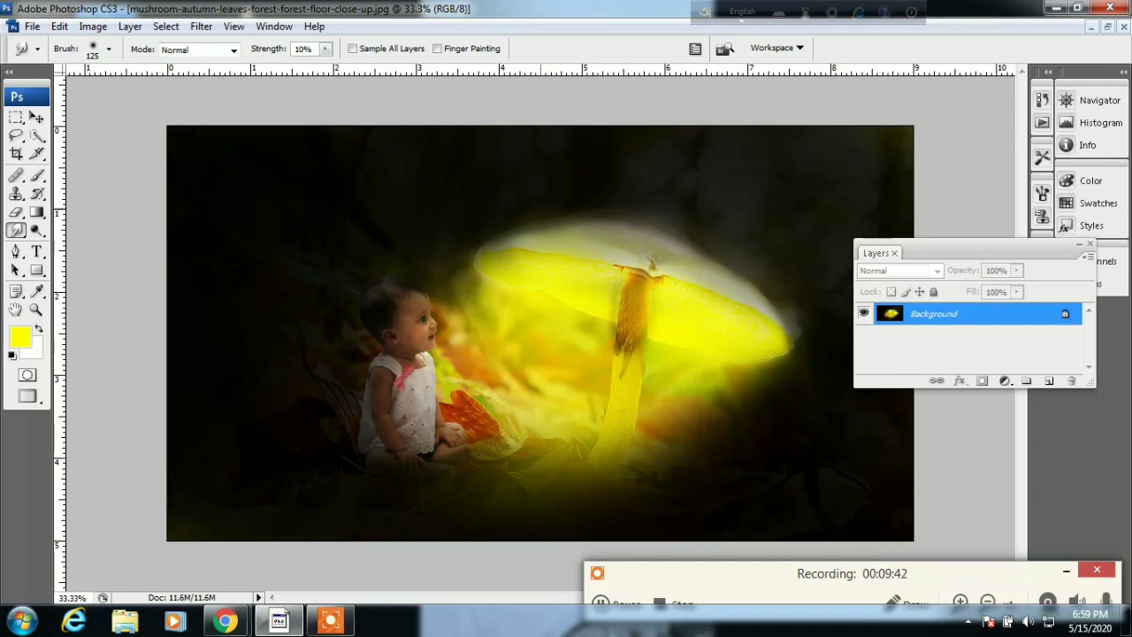
click(518, 376)
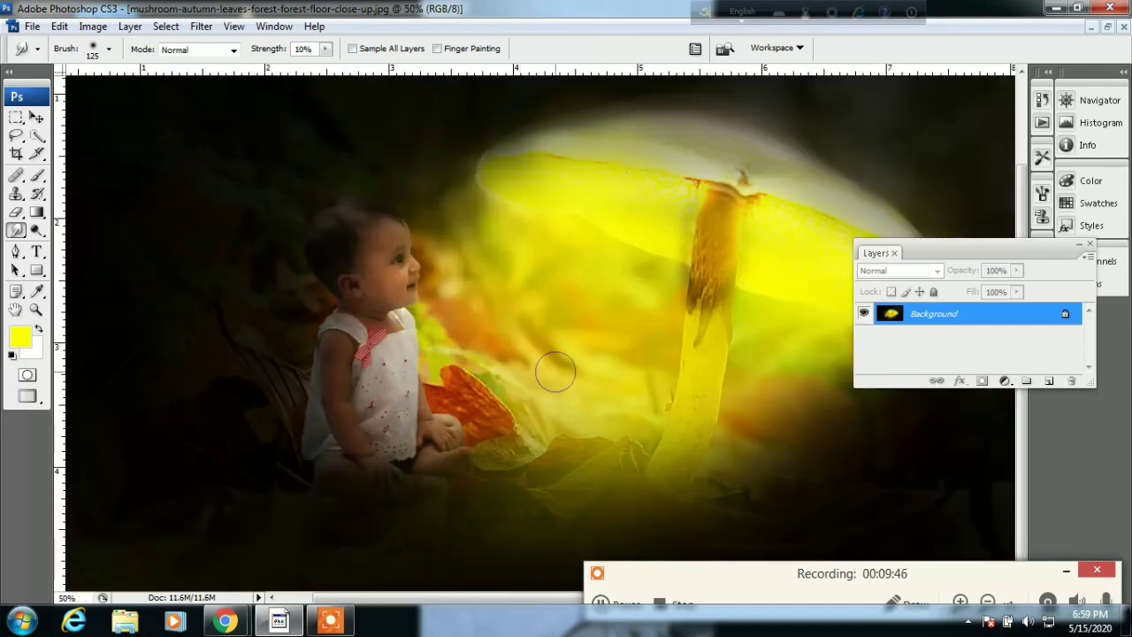
key(ctrl+minus)
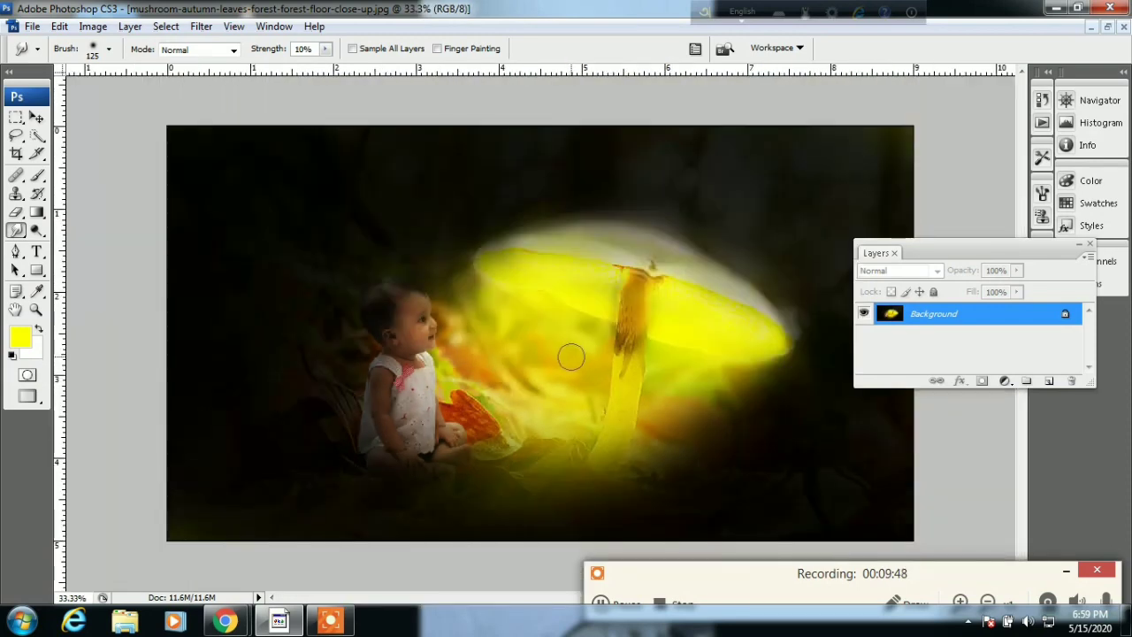
click(584, 354)
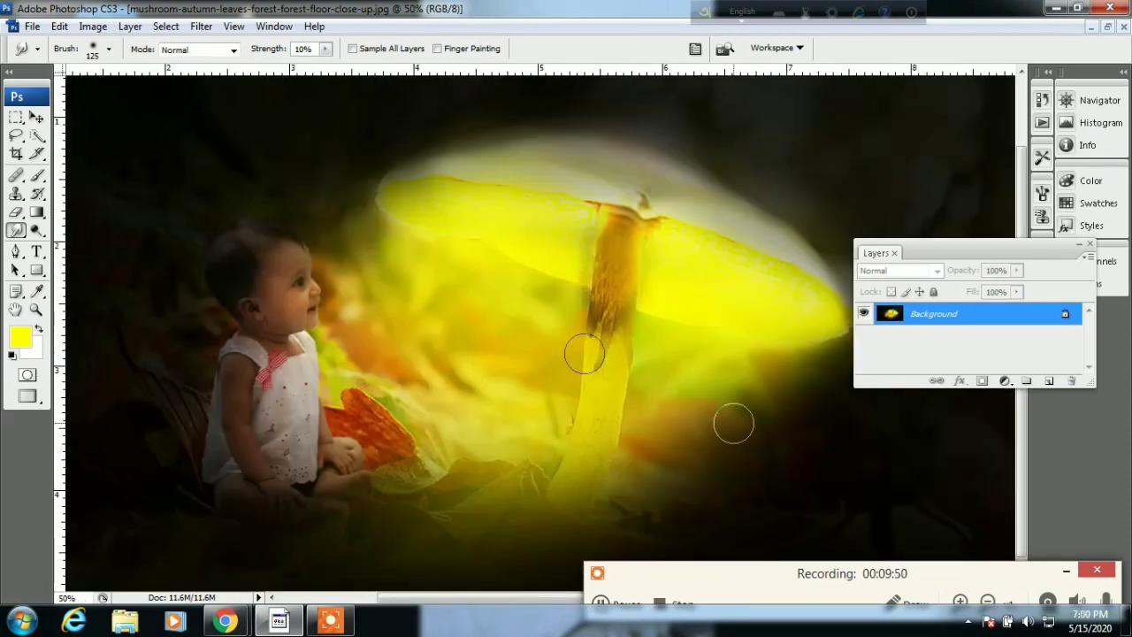
click(604, 605)
click(600, 604)
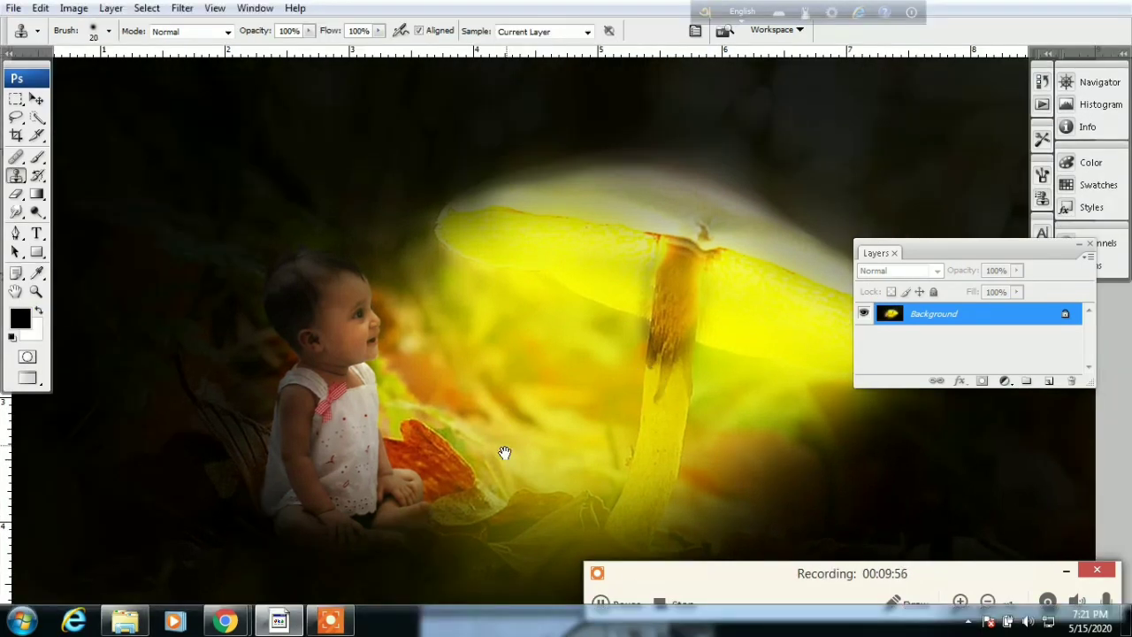
mouse_move(496, 356)
mouse_down()
mouse_move(475, 404)
mouse_move(496, 347)
mouse_up()
key(ctrl+minus)
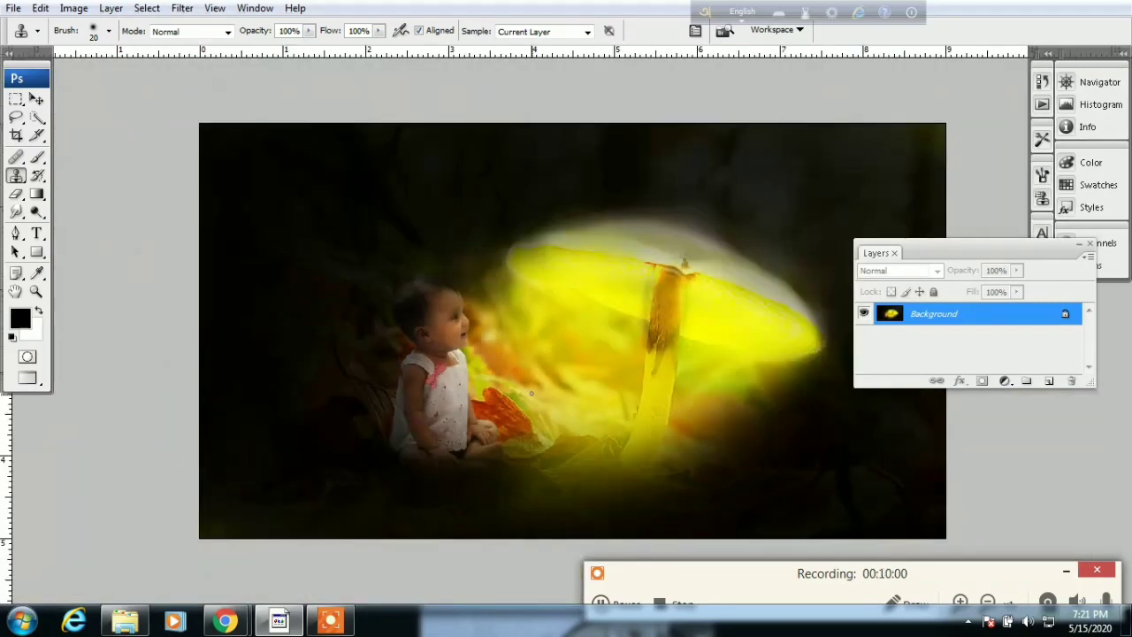